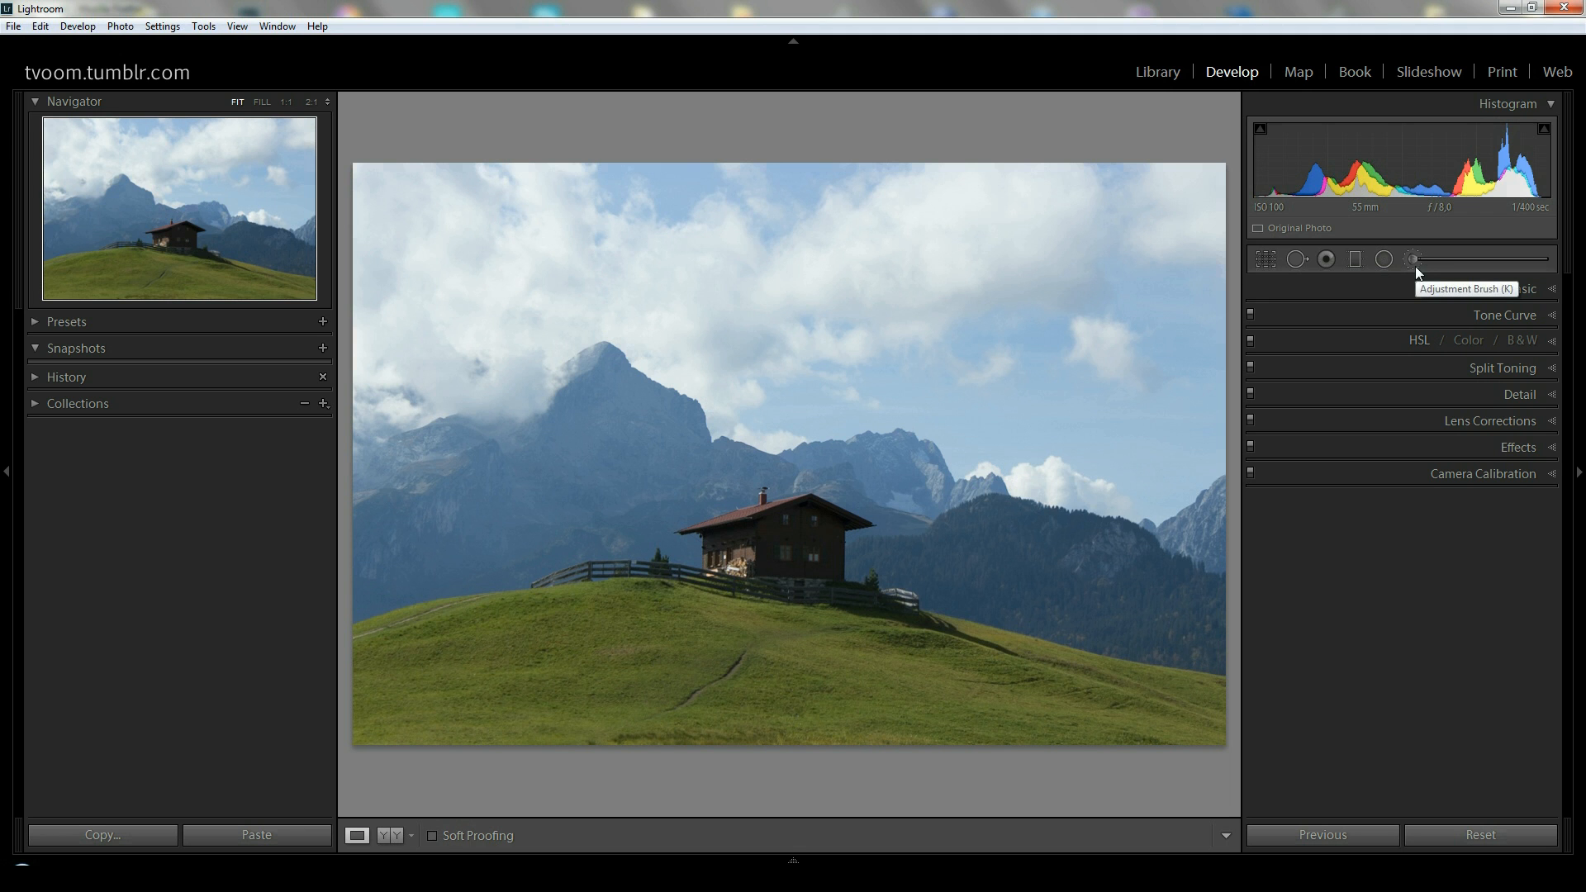
# Open the Adjustment Brush, reset all its effect sliders to zero and close the brush
pyautogui.click(1415, 266)
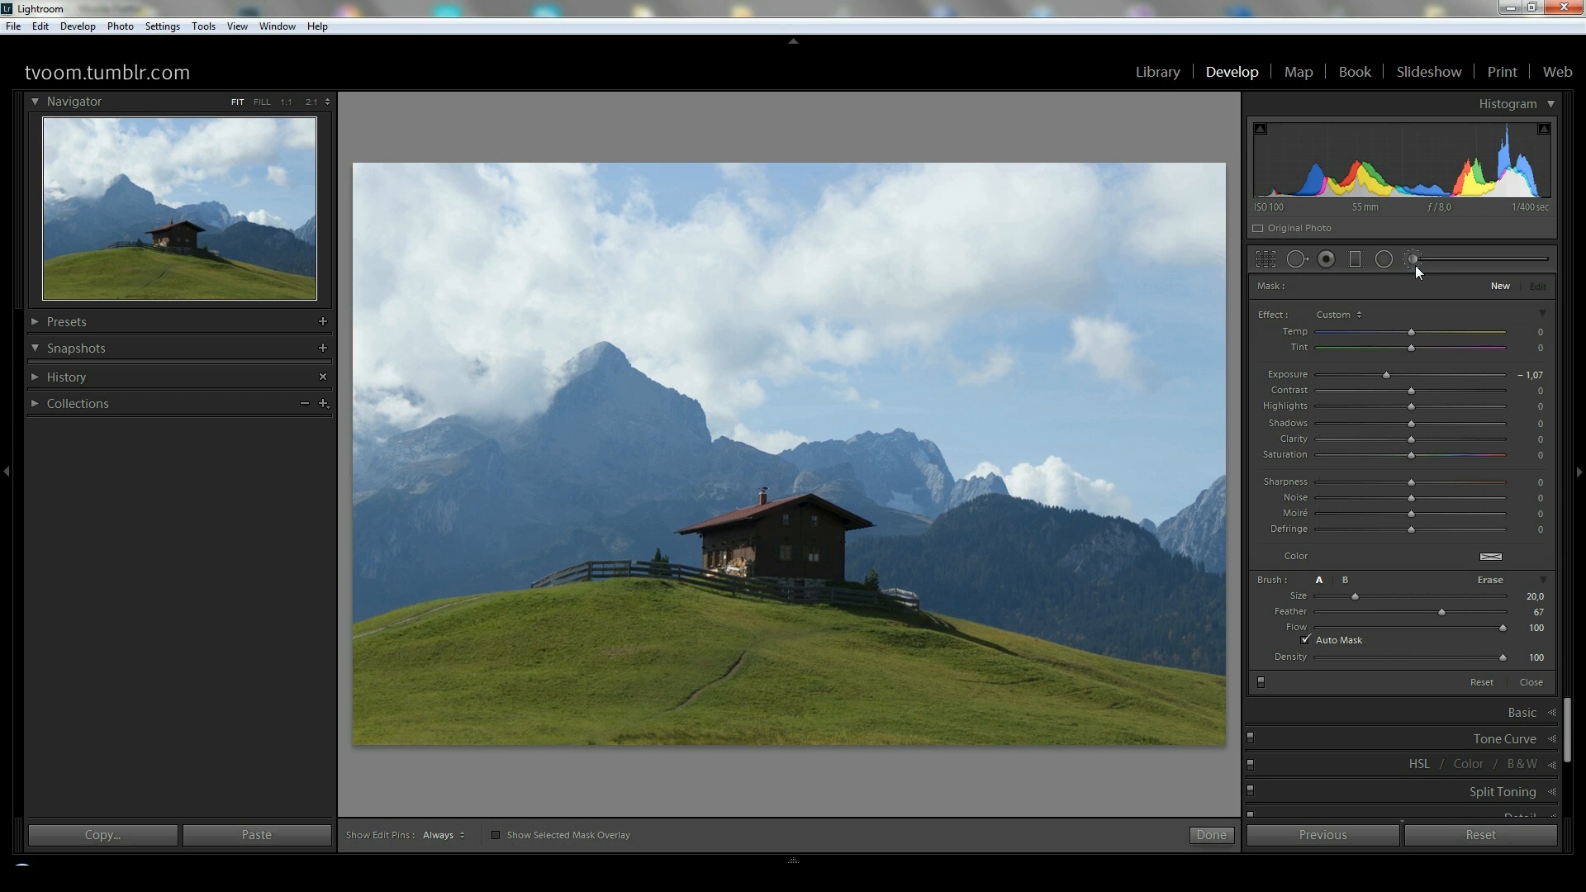
pyautogui.press('k')
pyautogui.press('k')
pyautogui.press('k')
pyautogui.press('k')
pyautogui.press('alt')
pyautogui.keyDown('alt'); pyautogui.click(1269, 316); pyautogui.keyUp('alt')
pyautogui.click(1535, 684)
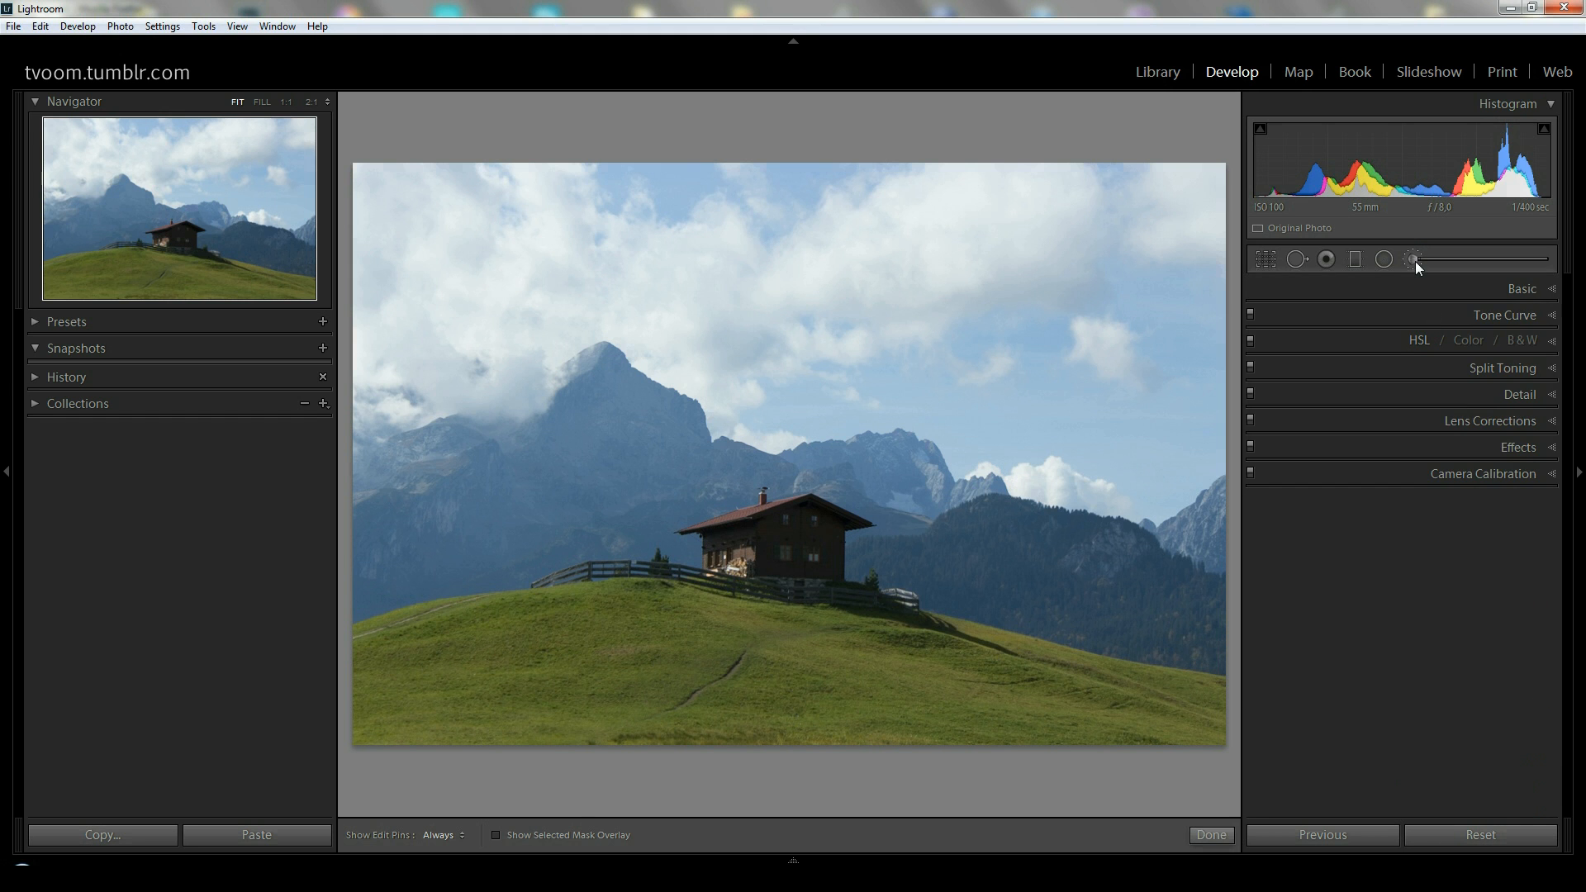
# Set the Adjustment Brush to exposure 1.68, highlights -49 and shadows 64, and paint across the house and the lower mountain slopes
pyautogui.click(1412, 259)
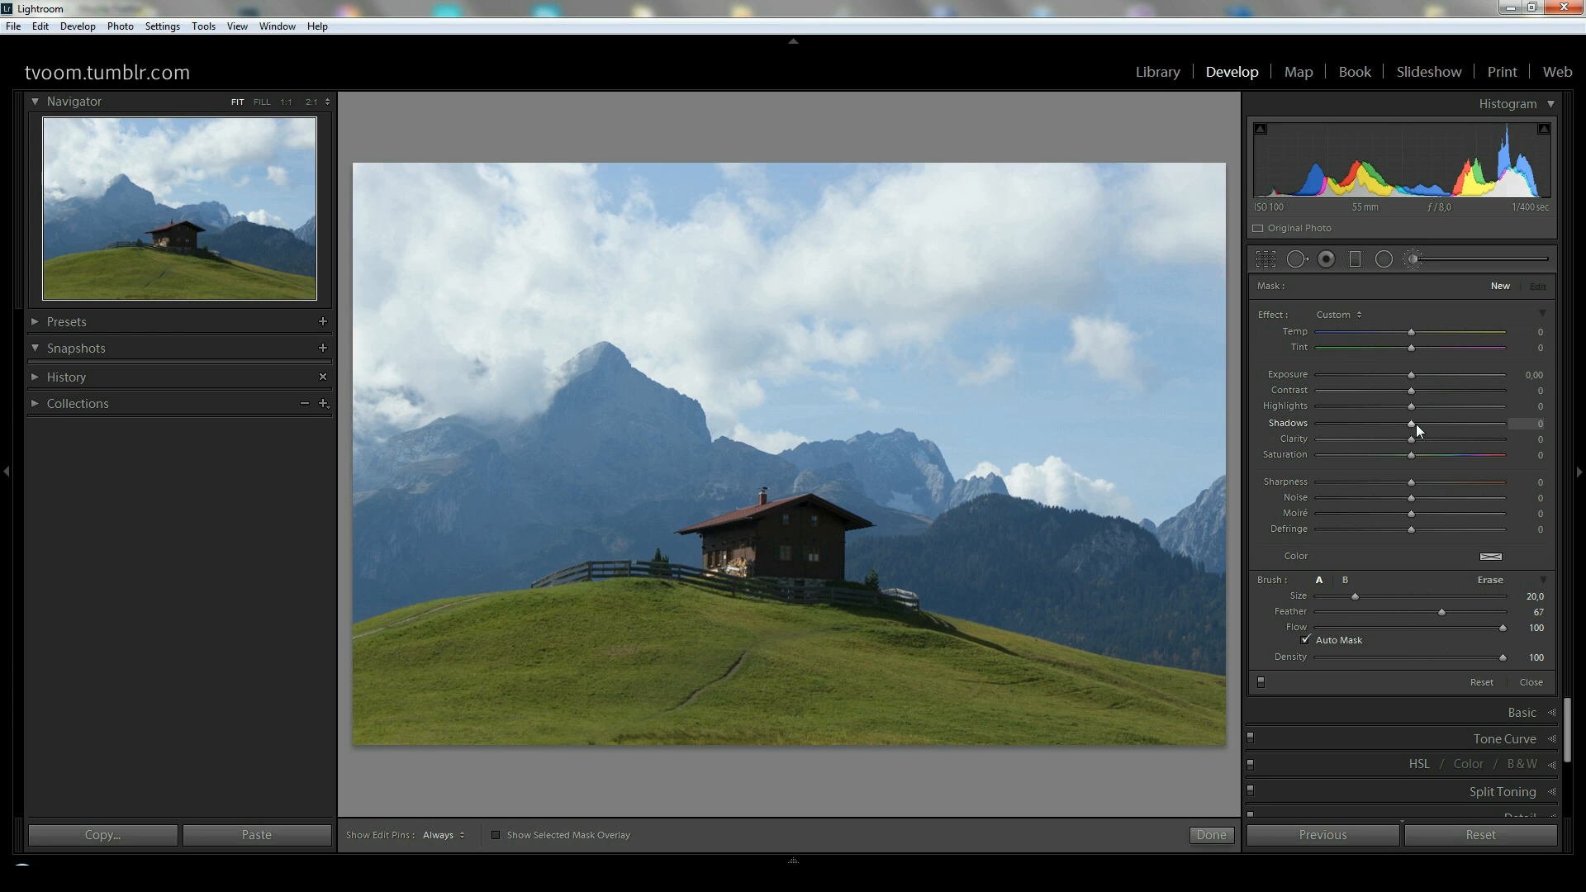
pyautogui.moveTo(1467, 426); pyautogui.dragTo(1447, 376)
pyautogui.click(1532, 684)
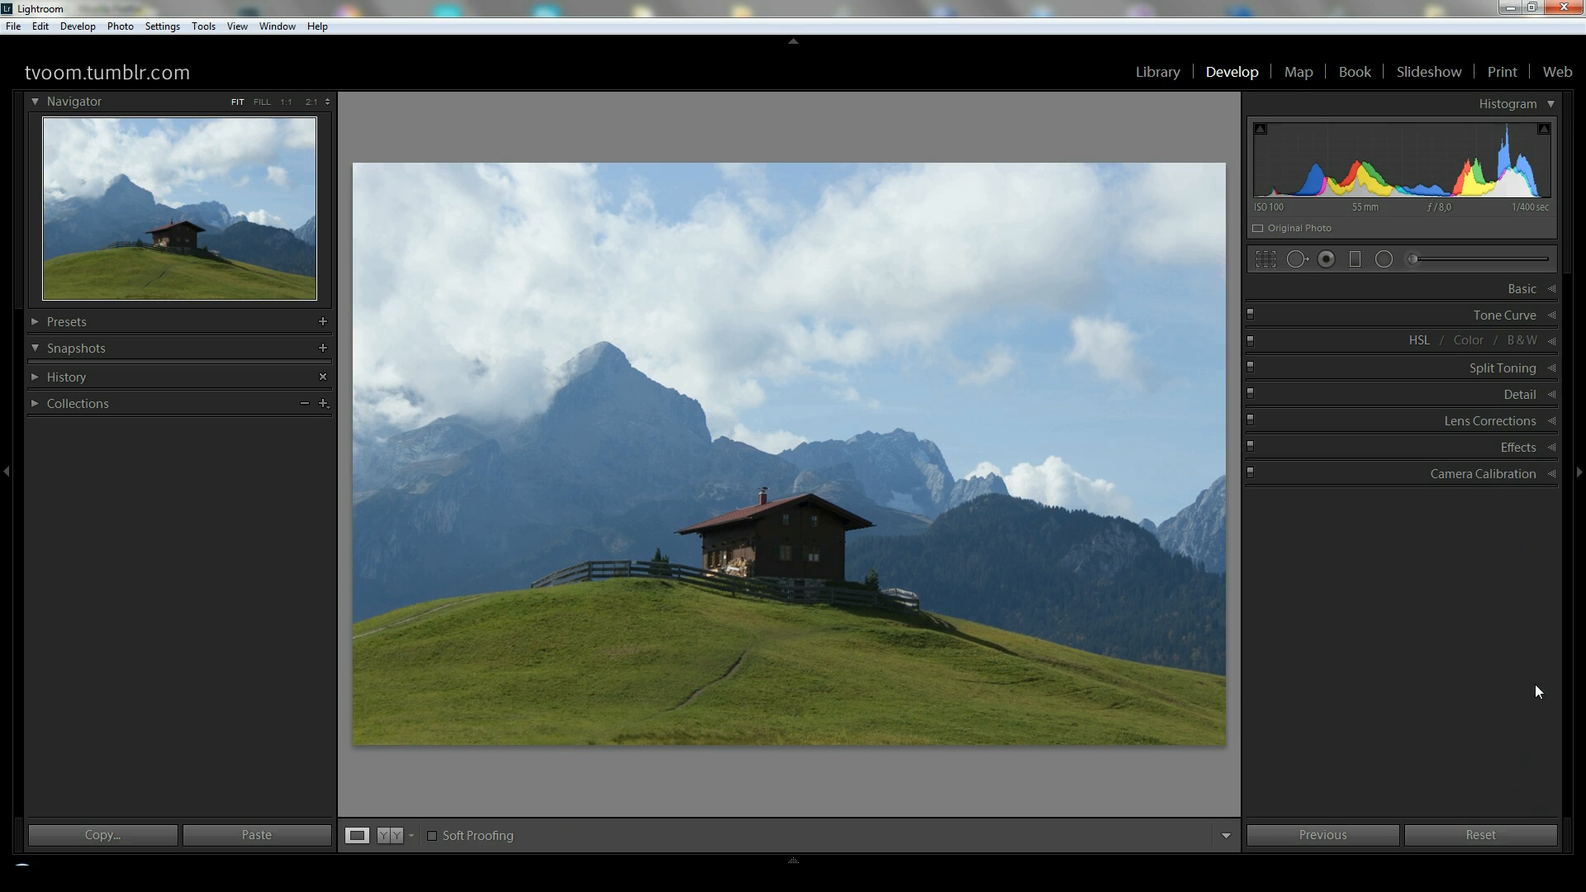
pyautogui.click(1411, 259)
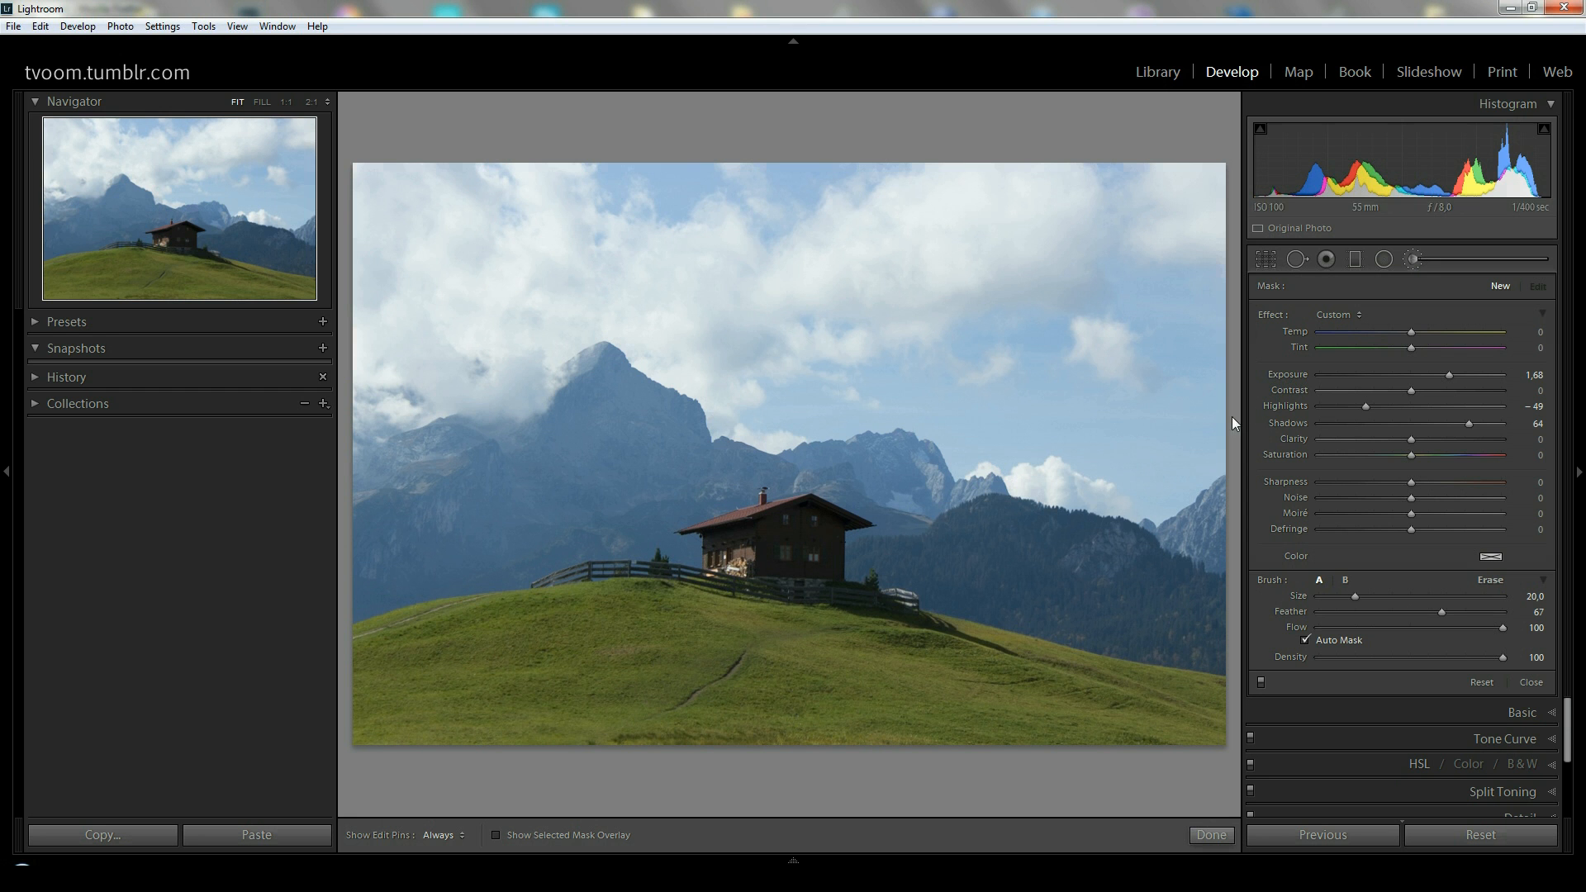
pyautogui.moveTo(475, 549); pyautogui.dragTo(1045, 562)
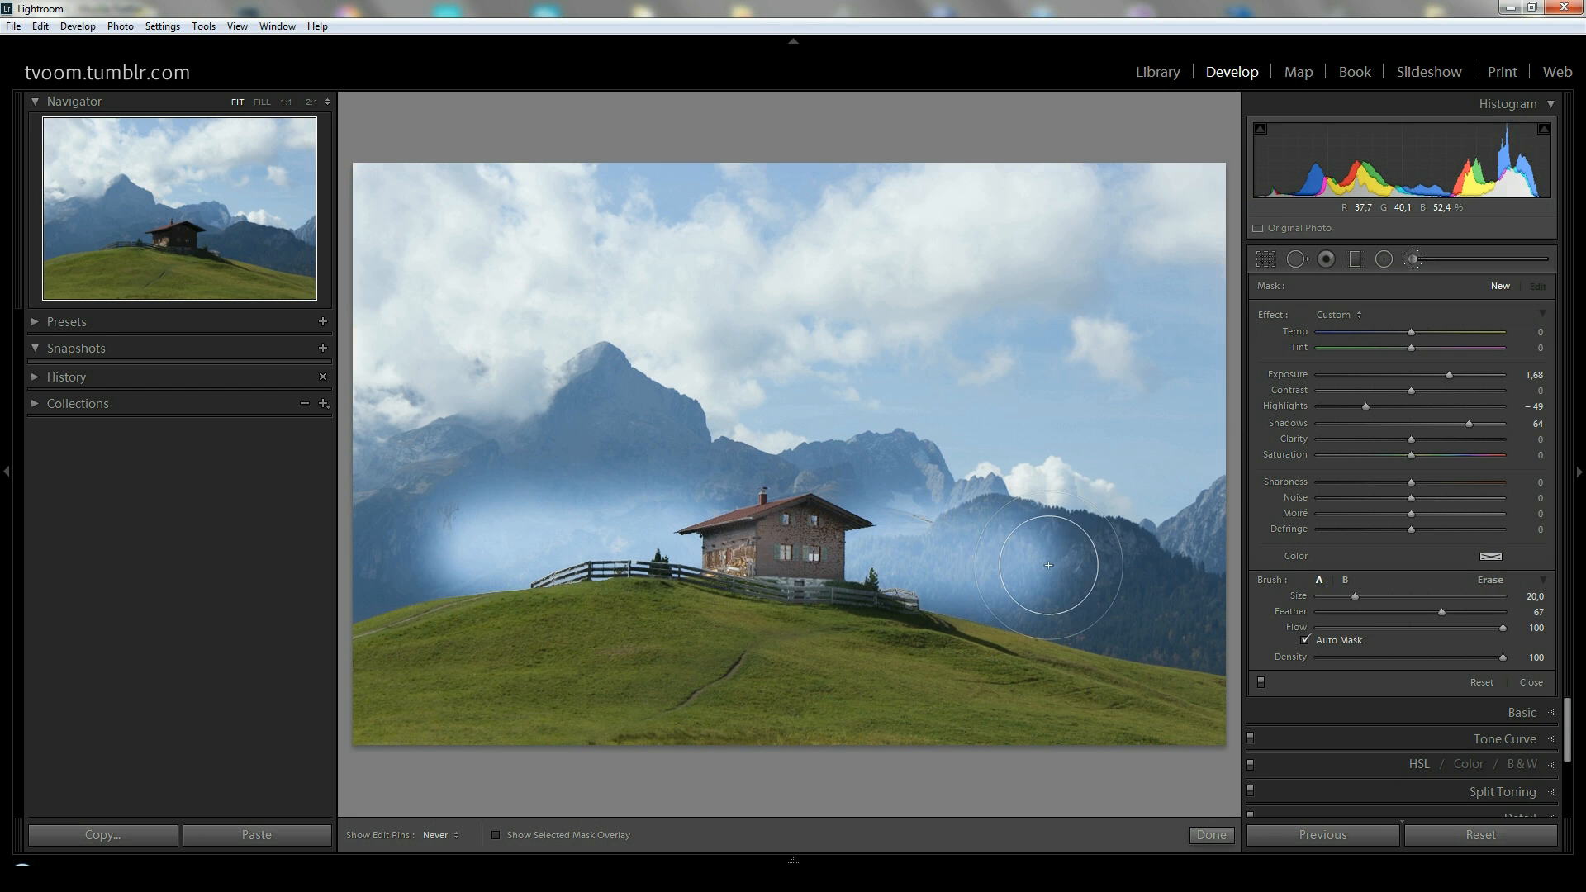
# Set the painted mask's exposure to -3.78, contrast and highlights to -100 and shadows to -87, and close the brush
pyautogui.moveTo(1448, 375)
pyautogui.mouseDown()
pyautogui.moveTo(1325, 376)
pyautogui.moveTo(1286, 409)
pyautogui.mouseUp()
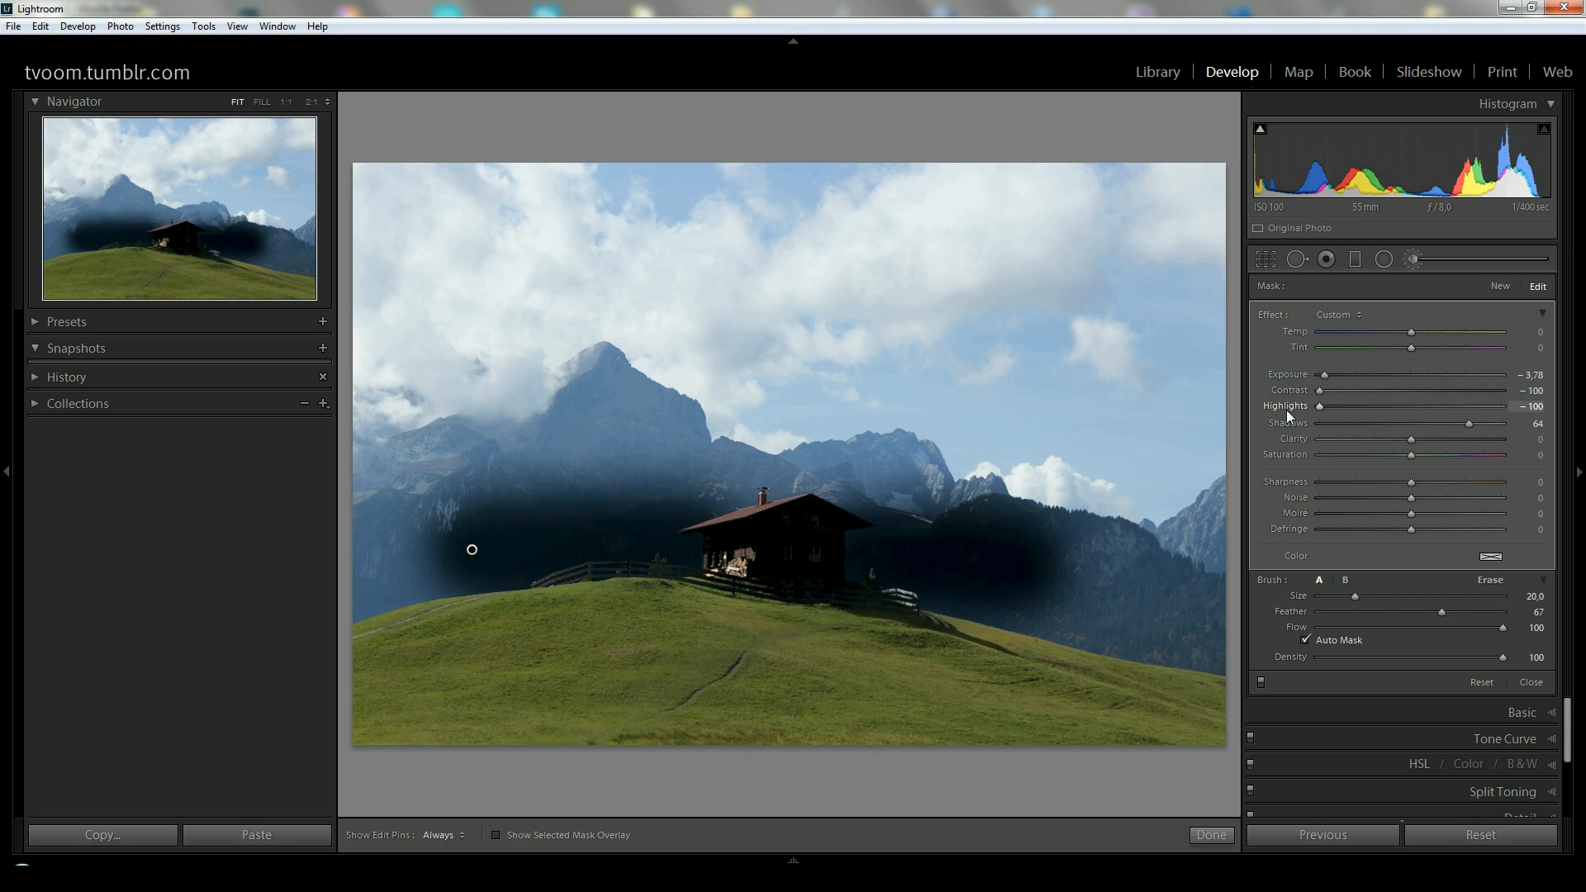
pyautogui.moveTo(1469, 424); pyautogui.dragTo(1330, 426)
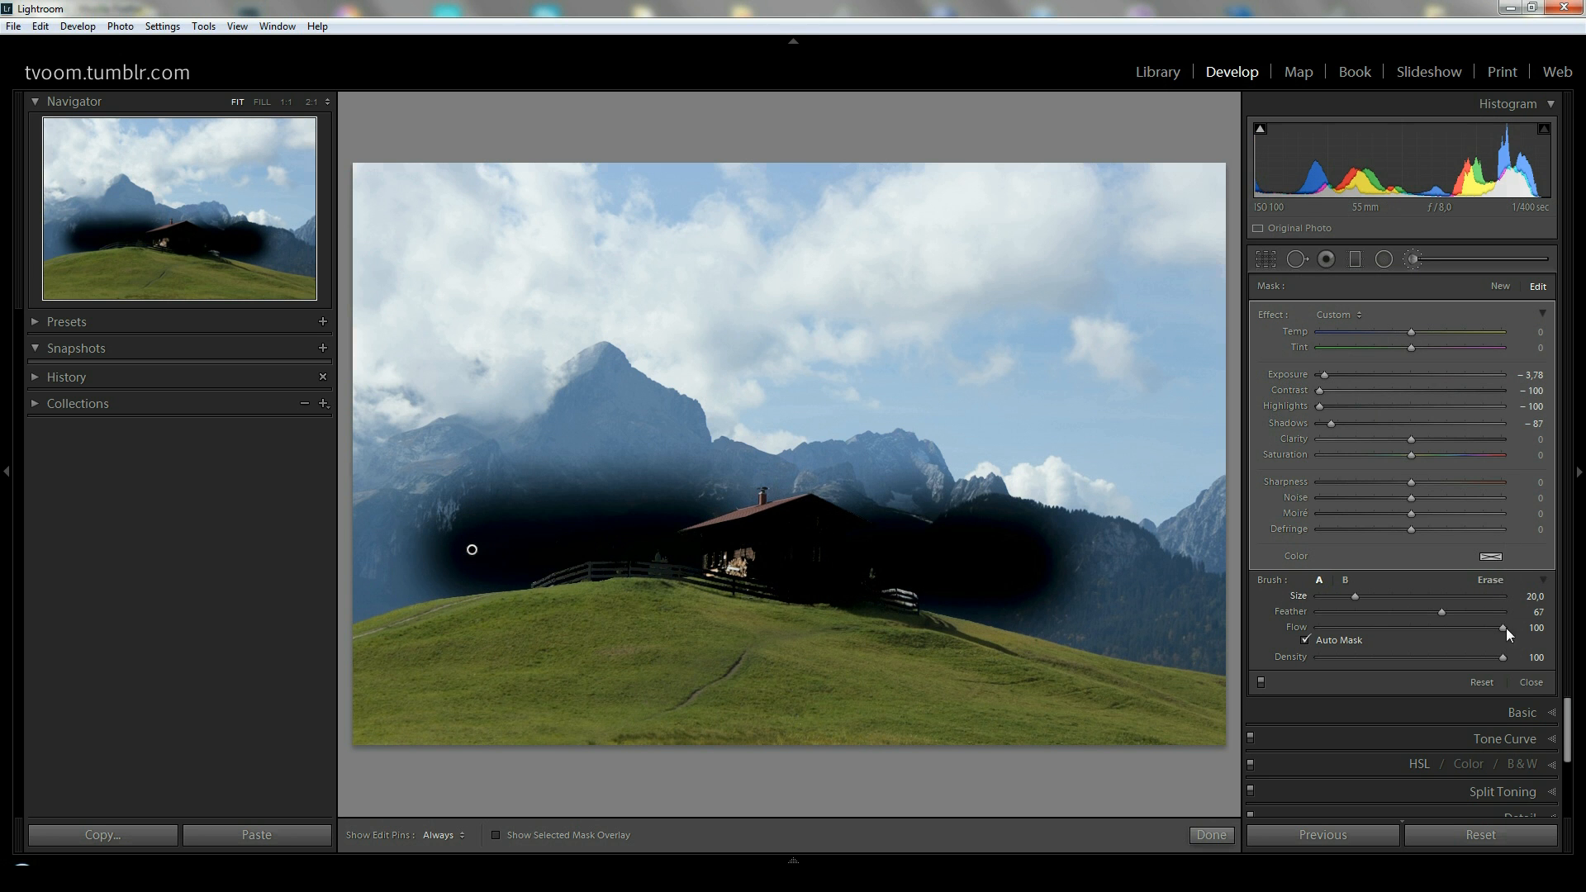
pyautogui.click(1528, 683)
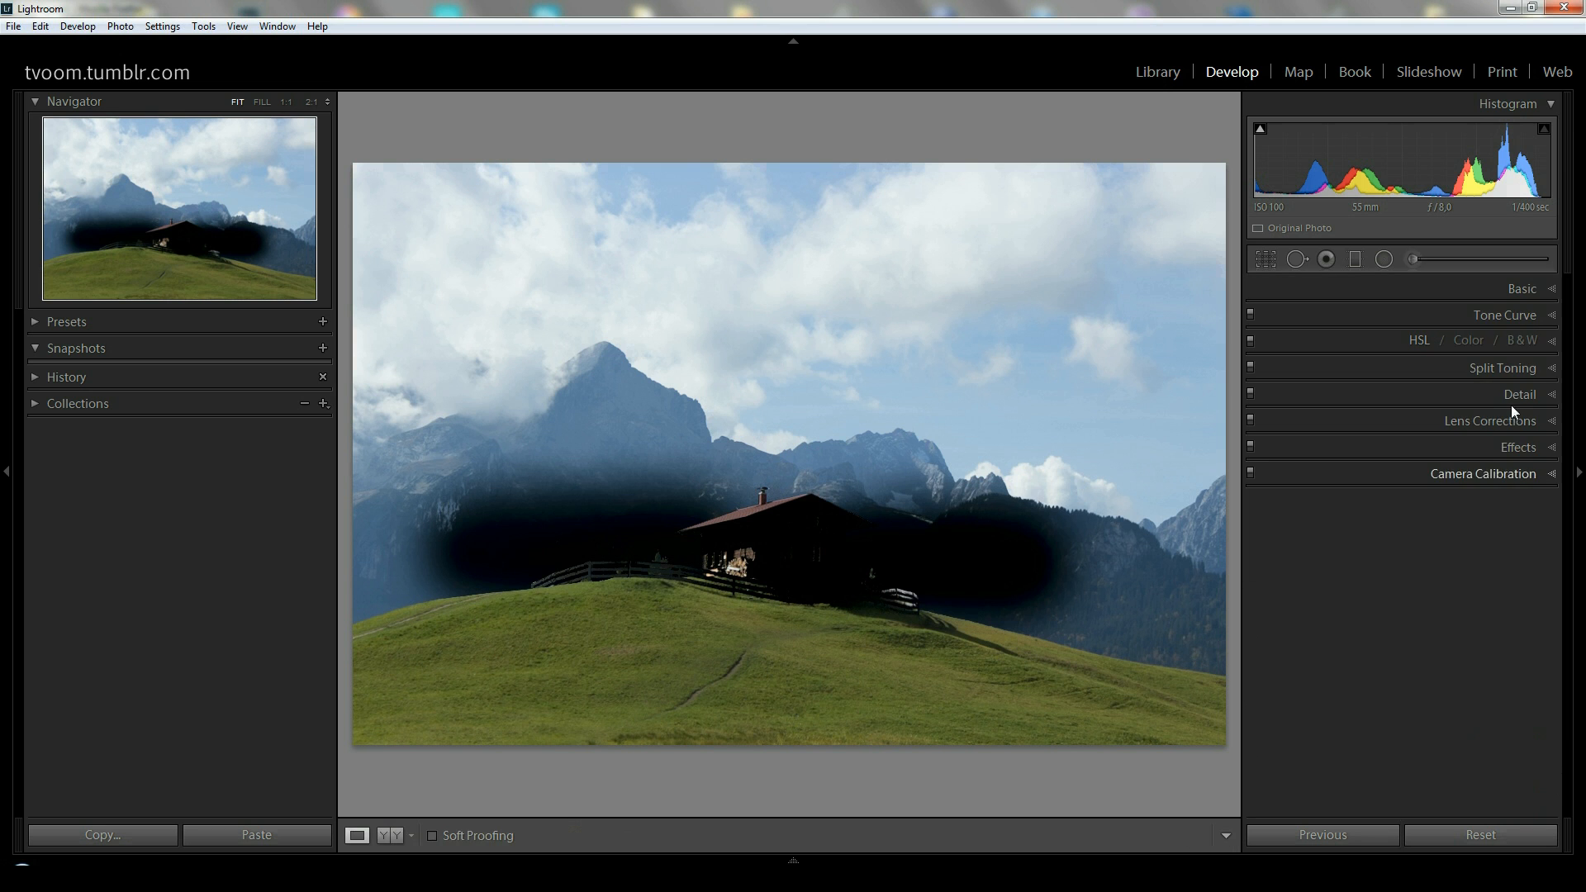
# Reopen the Adjustment Brush, reset its effect sliders and delete the mask painted across the house and mountains
pyautogui.click(1410, 257)
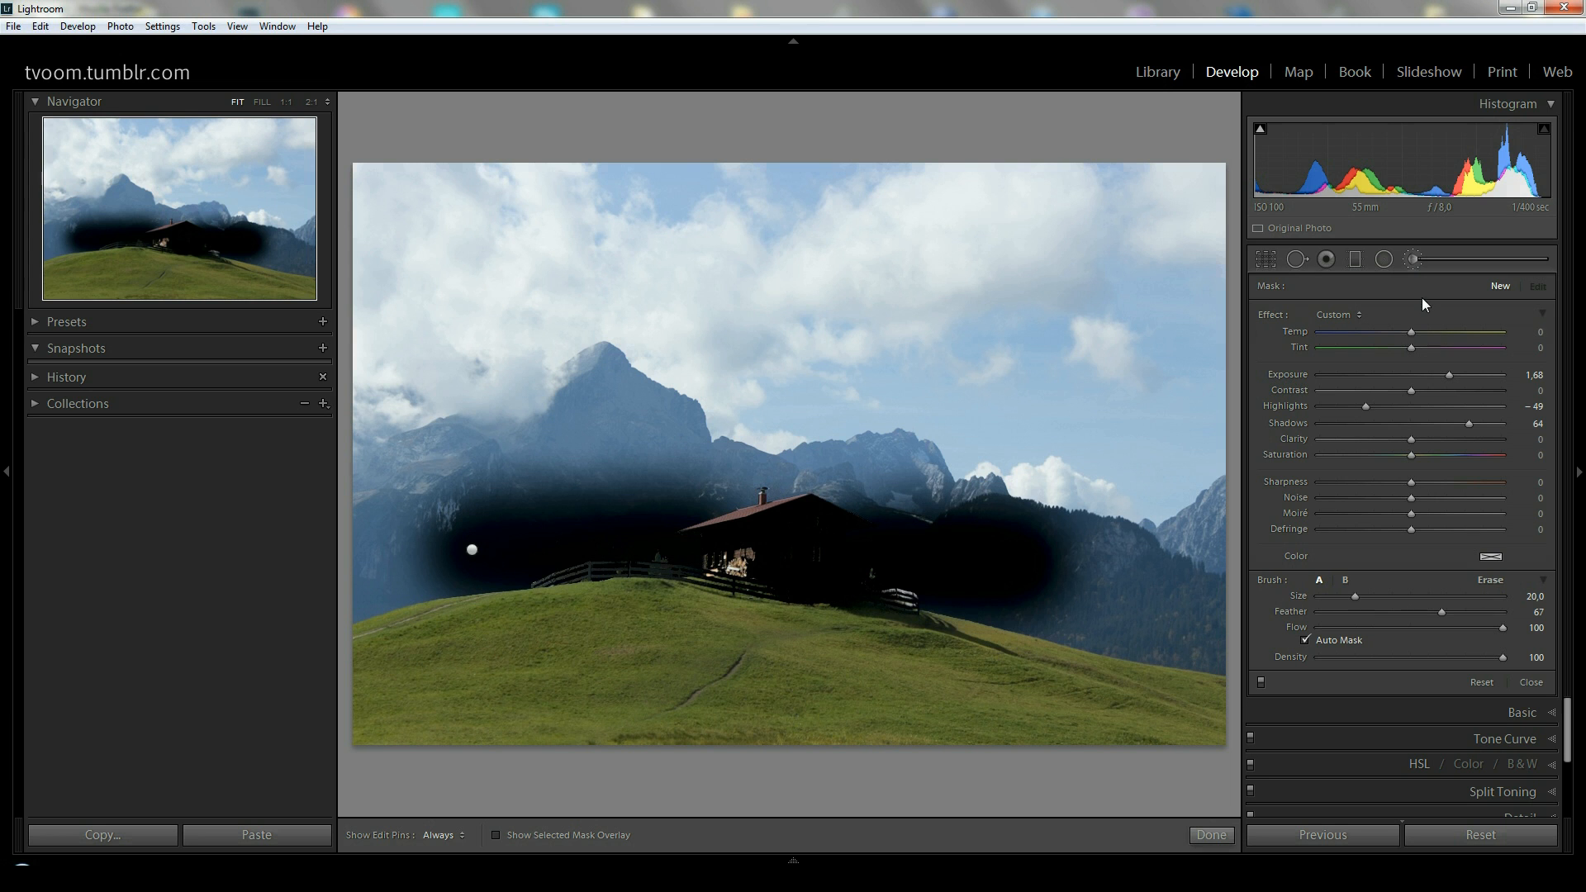
pyautogui.press('alt')
pyautogui.keyDown('alt'); pyautogui.click(1271, 314); pyautogui.keyUp('alt')
pyautogui.click(472, 550)
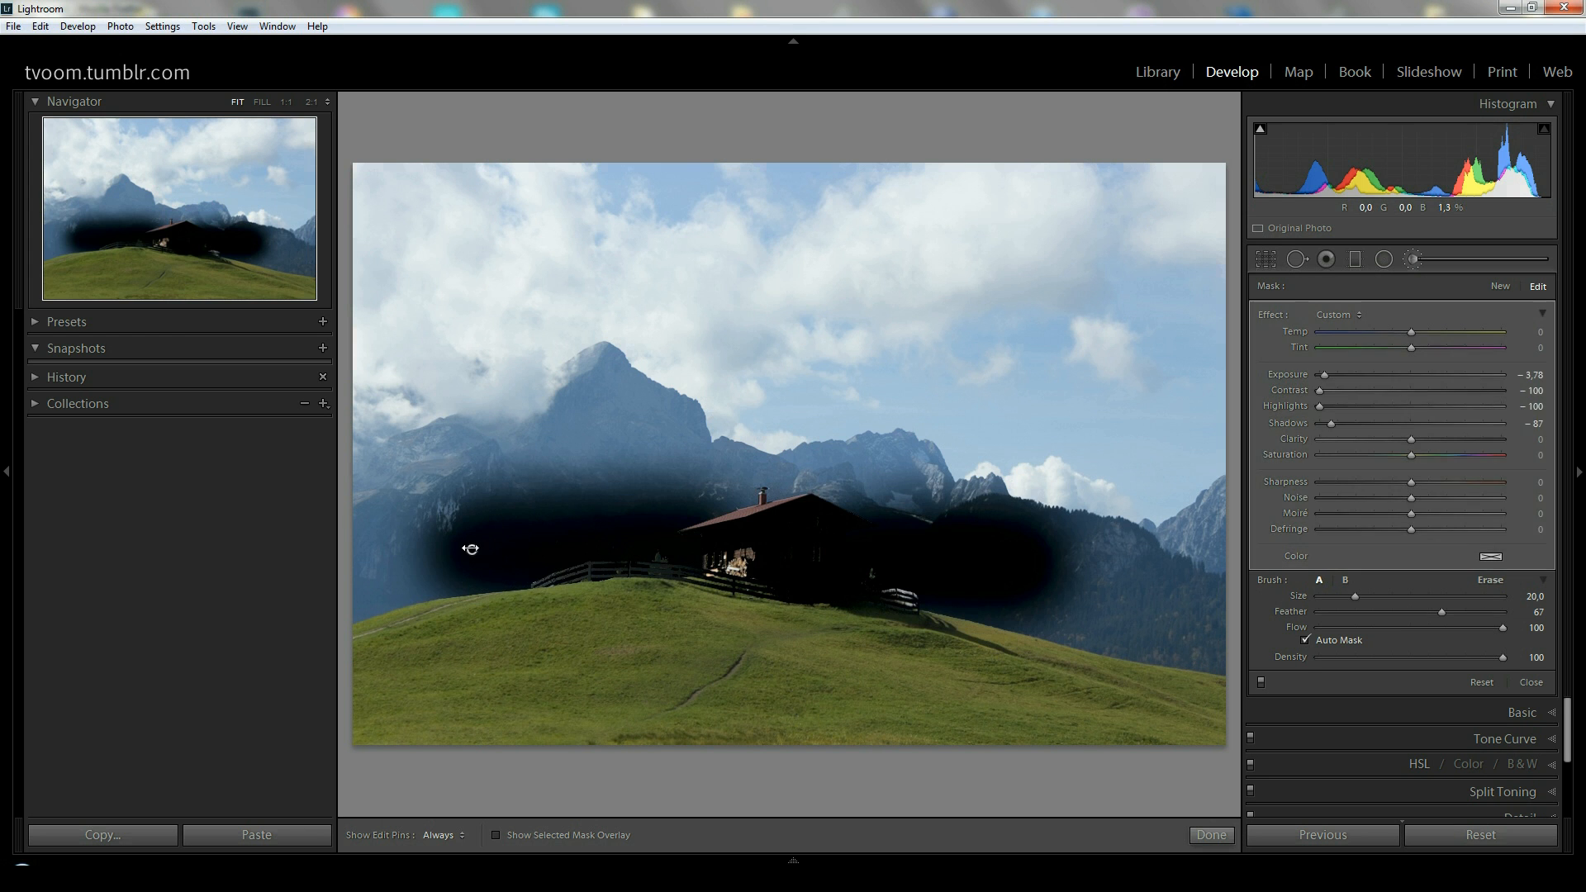
pyautogui.press('Delete')
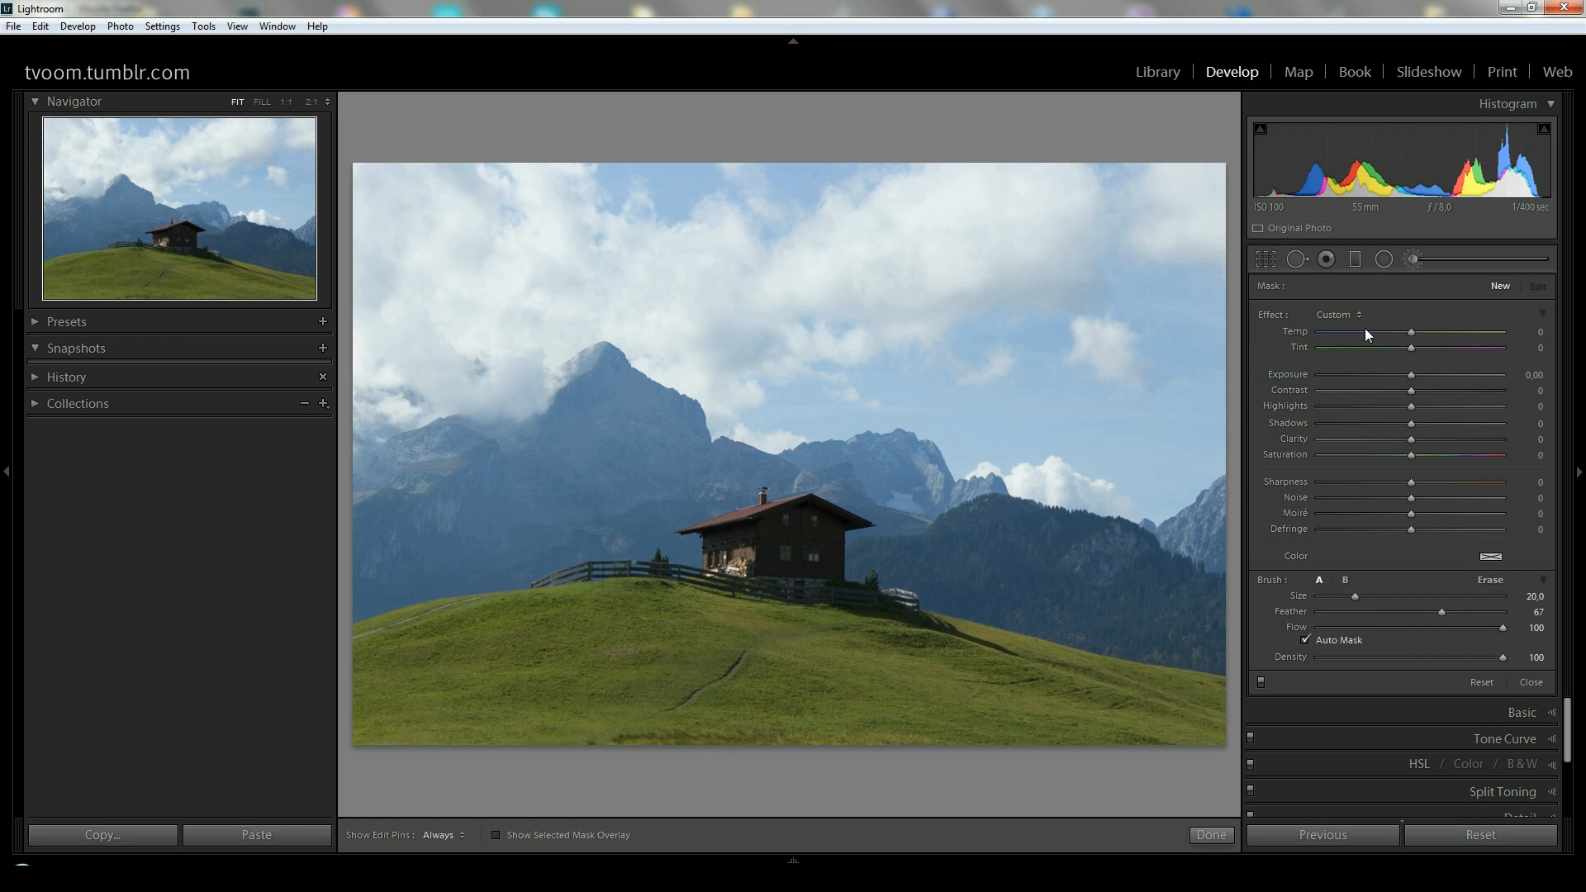
# Look through the Adjustment Brush's list of effect presets
pyautogui.click(1331, 314)
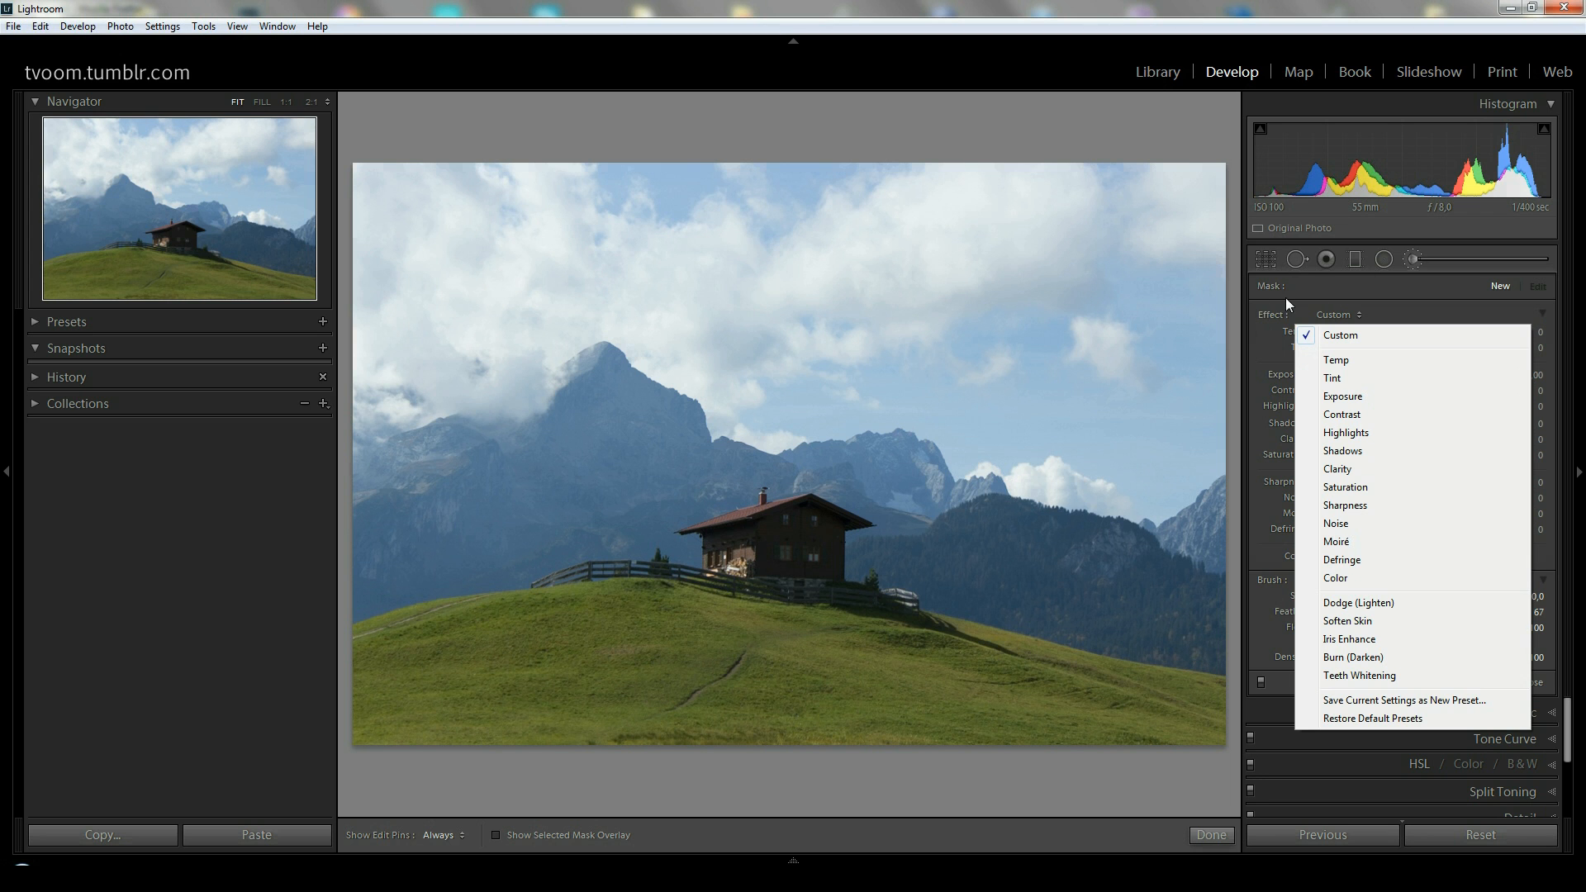
pyautogui.click(1348, 291)
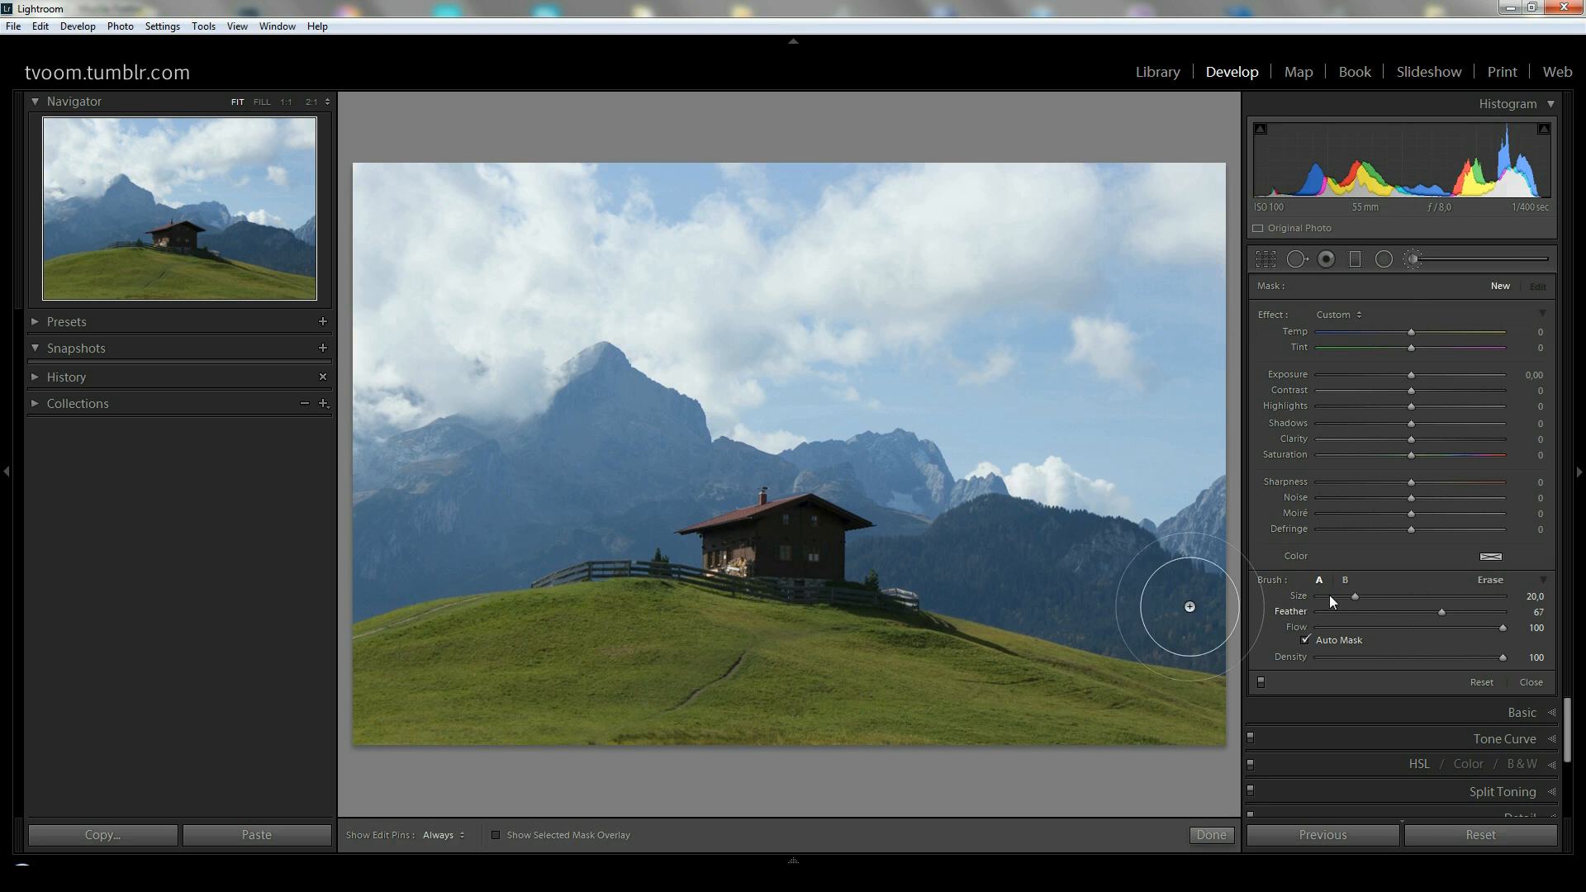
# Set the brush size to 32 and the feather to 57, and disable Auto Mask
pyautogui.moveTo(1354, 597)
pyautogui.mouseDown()
pyautogui.moveTo(1424, 596)
pyautogui.moveTo(1346, 598)
pyautogui.moveTo(1410, 596)
pyautogui.moveTo(1366, 596)
pyautogui.mouseUp()
pyautogui.scroll(4, 1137, 571)
pyautogui.scroll(-4, 1137, 572)
pyautogui.scroll(3, 1137, 571)
pyautogui.moveTo(1441, 612)
pyautogui.mouseDown()
pyautogui.moveTo(1363, 615)
pyautogui.moveTo(1466, 616)
pyautogui.moveTo(1356, 617)
pyautogui.moveTo(1450, 617)
pyautogui.mouseUp()
pyautogui.moveTo(1387, 619); pyautogui.dragTo(1451, 617)
pyautogui.scroll(3, 1132, 560)
pyautogui.scroll(-6, 1132, 560)
pyautogui.scroll(1, 1132, 559)
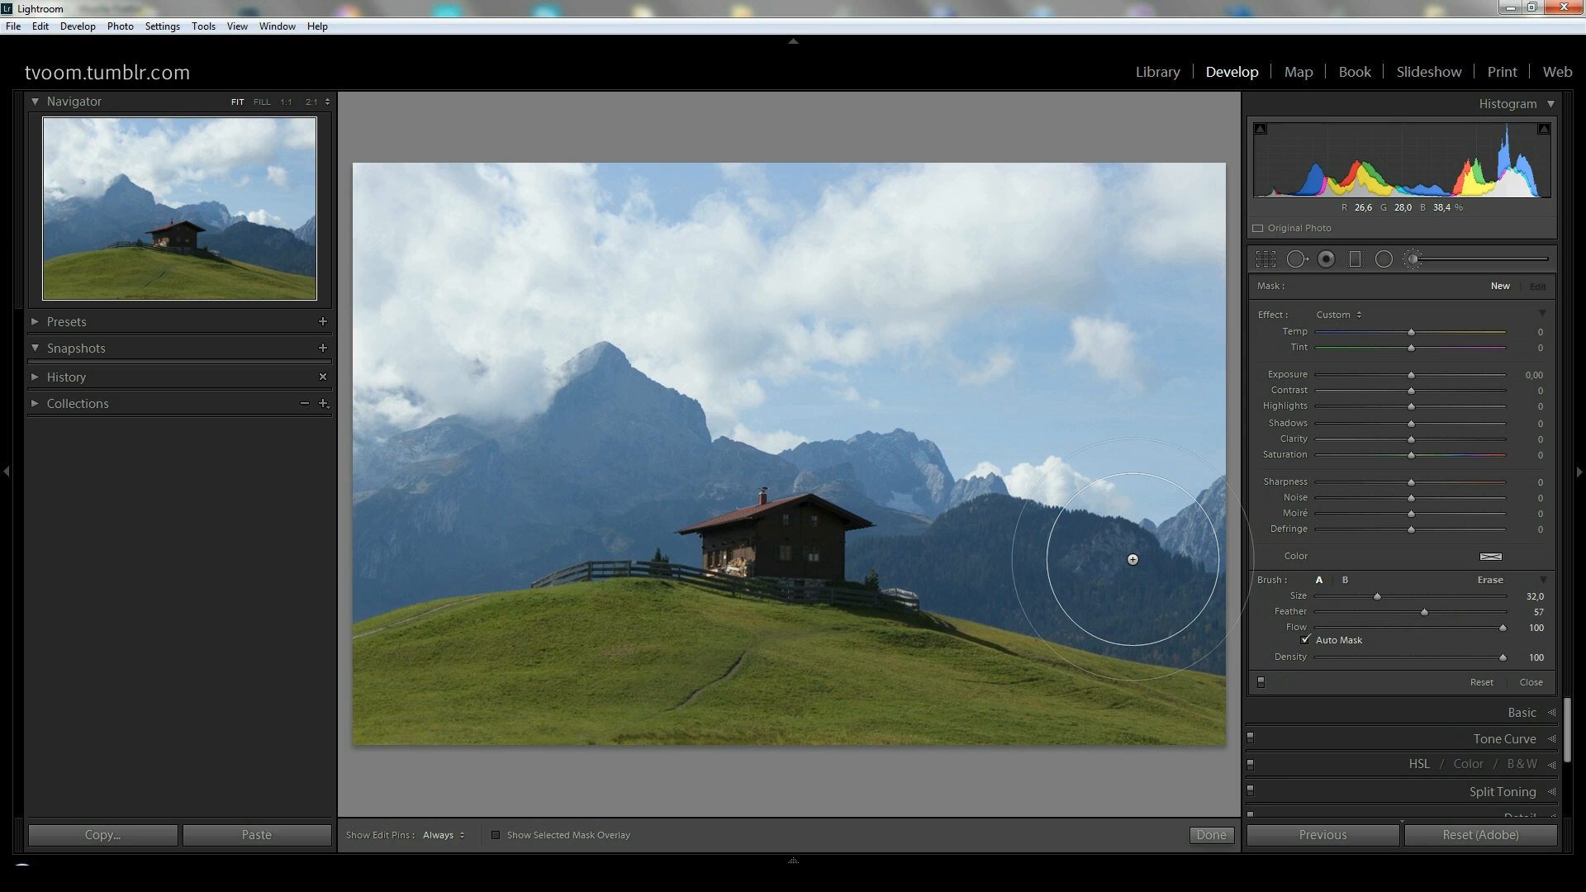
pyautogui.click(1305, 641)
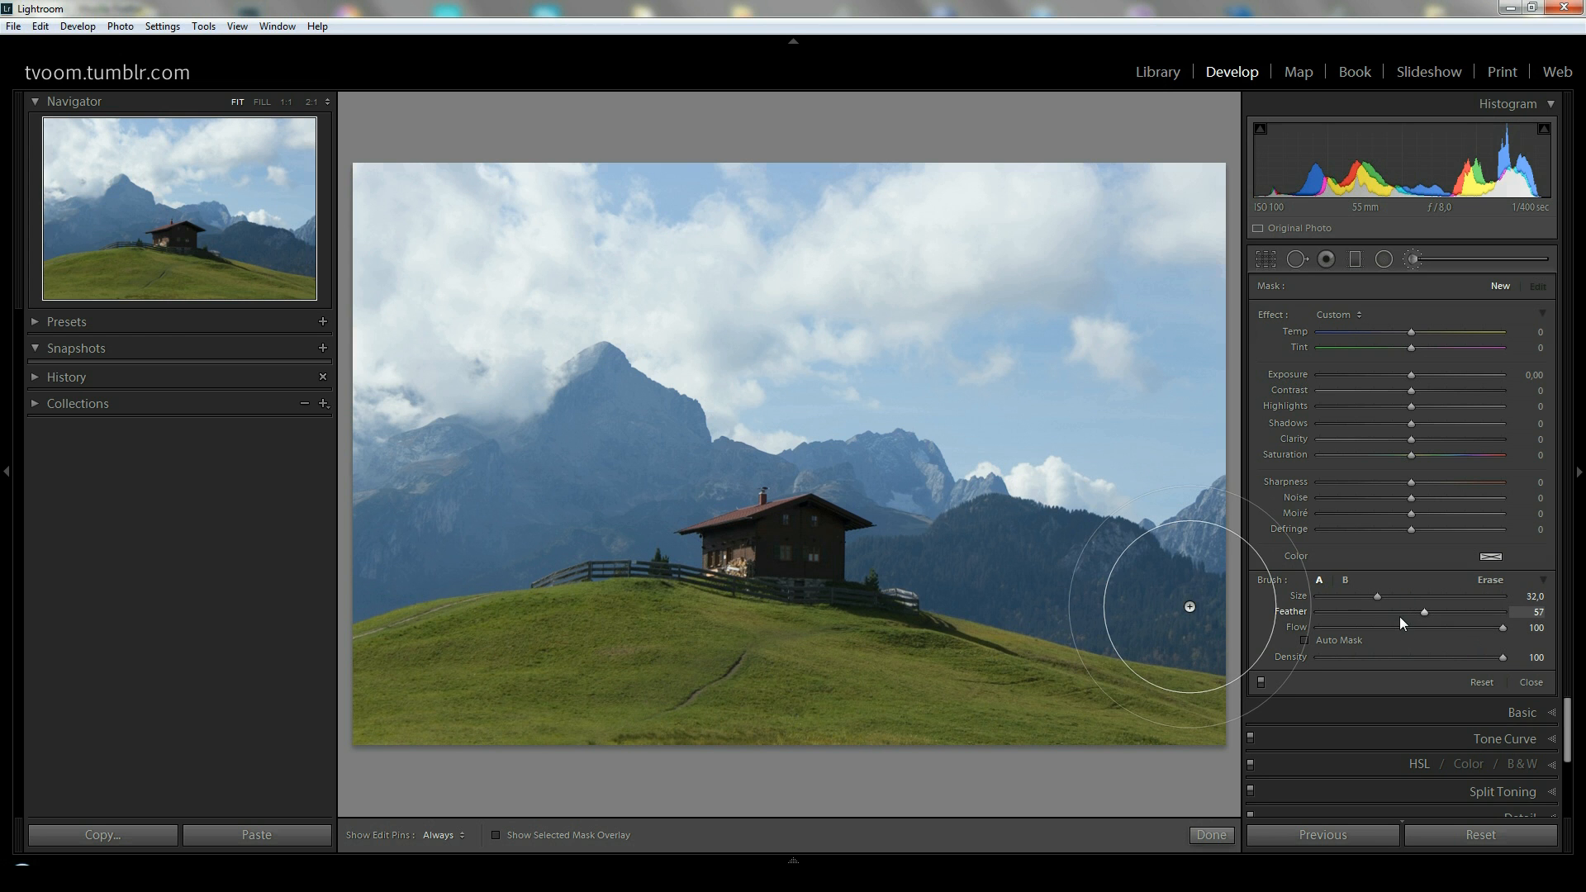
# Compare the settings of brush B with those of brush A and return to brush A
pyautogui.click(1343, 580)
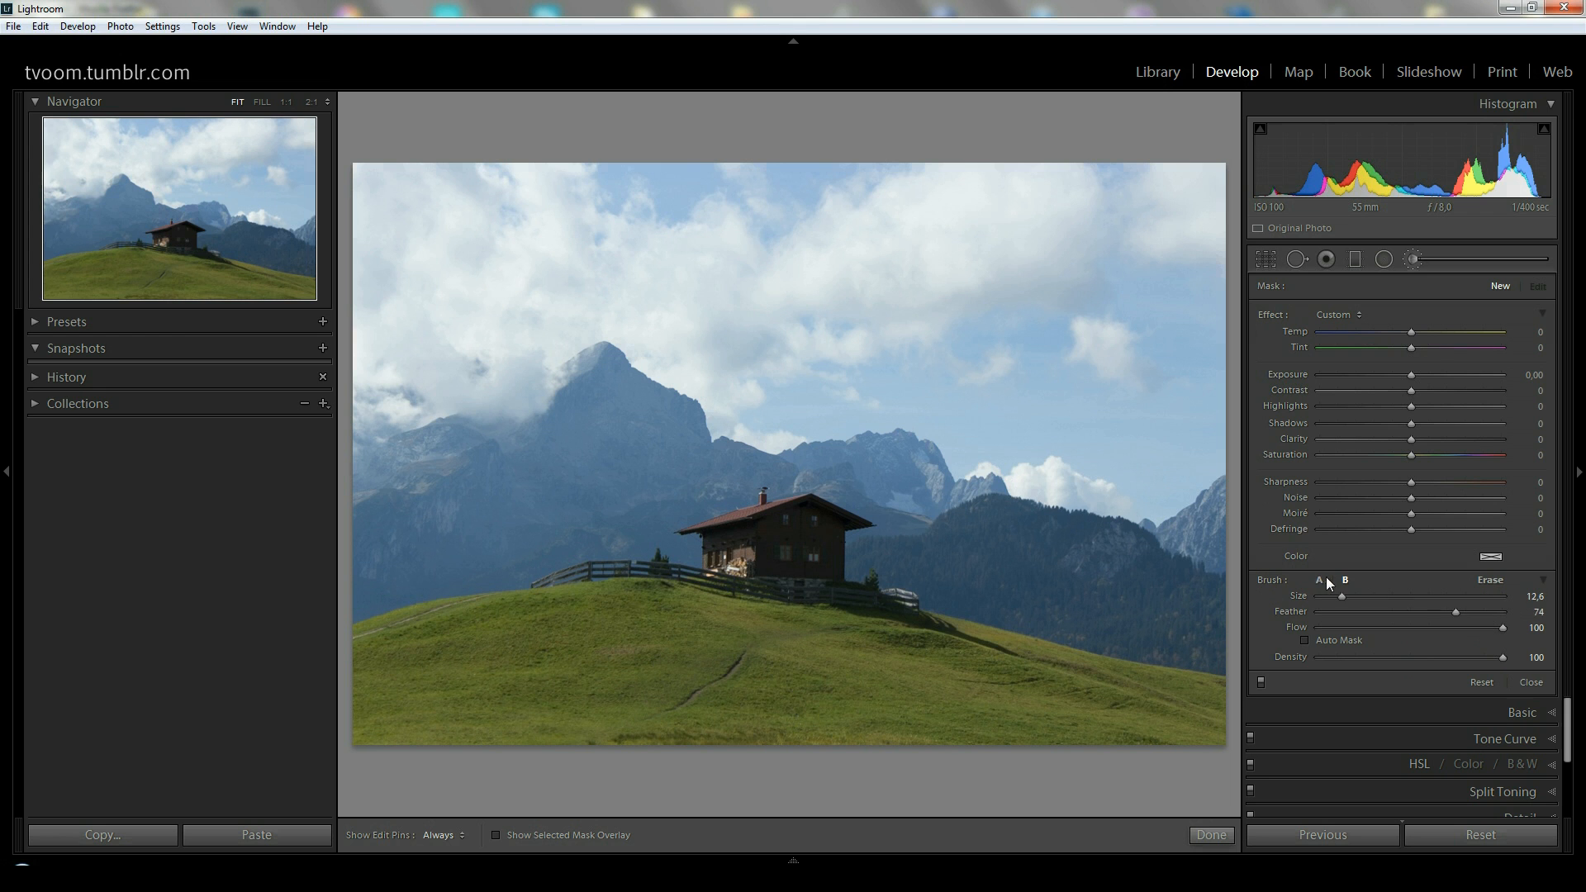
pyautogui.click(1319, 578)
pyautogui.click(1345, 579)
pyautogui.click(1318, 579)
# Reduce the brush size to 17 and set the brush exposure to -2.00
pyautogui.moveTo(1412, 376); pyautogui.dragTo(1312, 376)
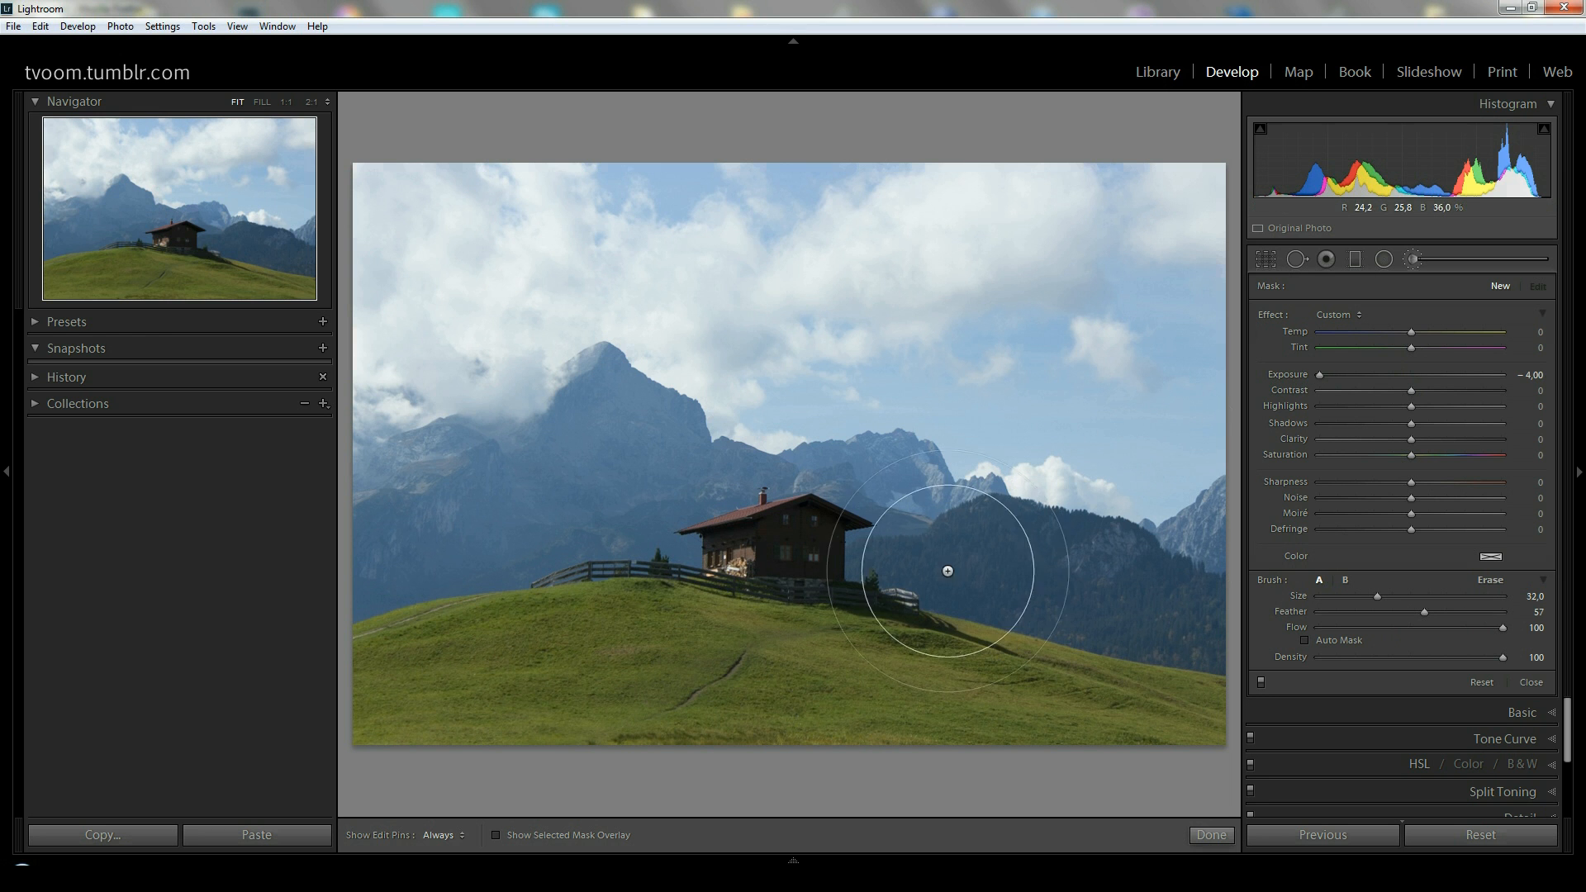
pyautogui.scroll(-3, 753, 619)
pyautogui.scroll(-12, 626, 641)
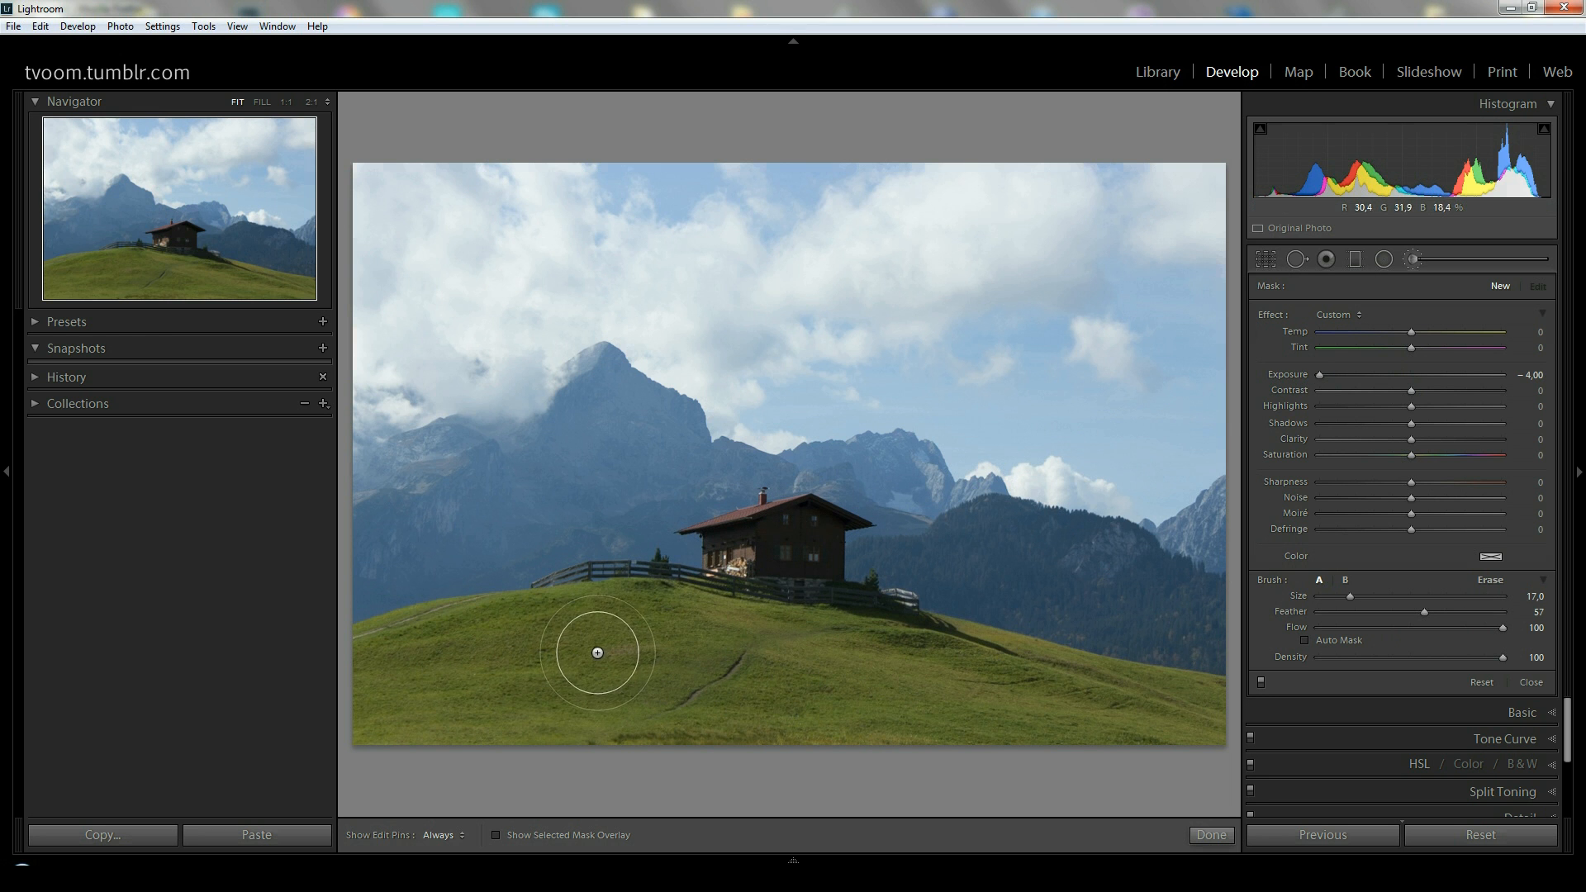
pyautogui.click(1530, 375)
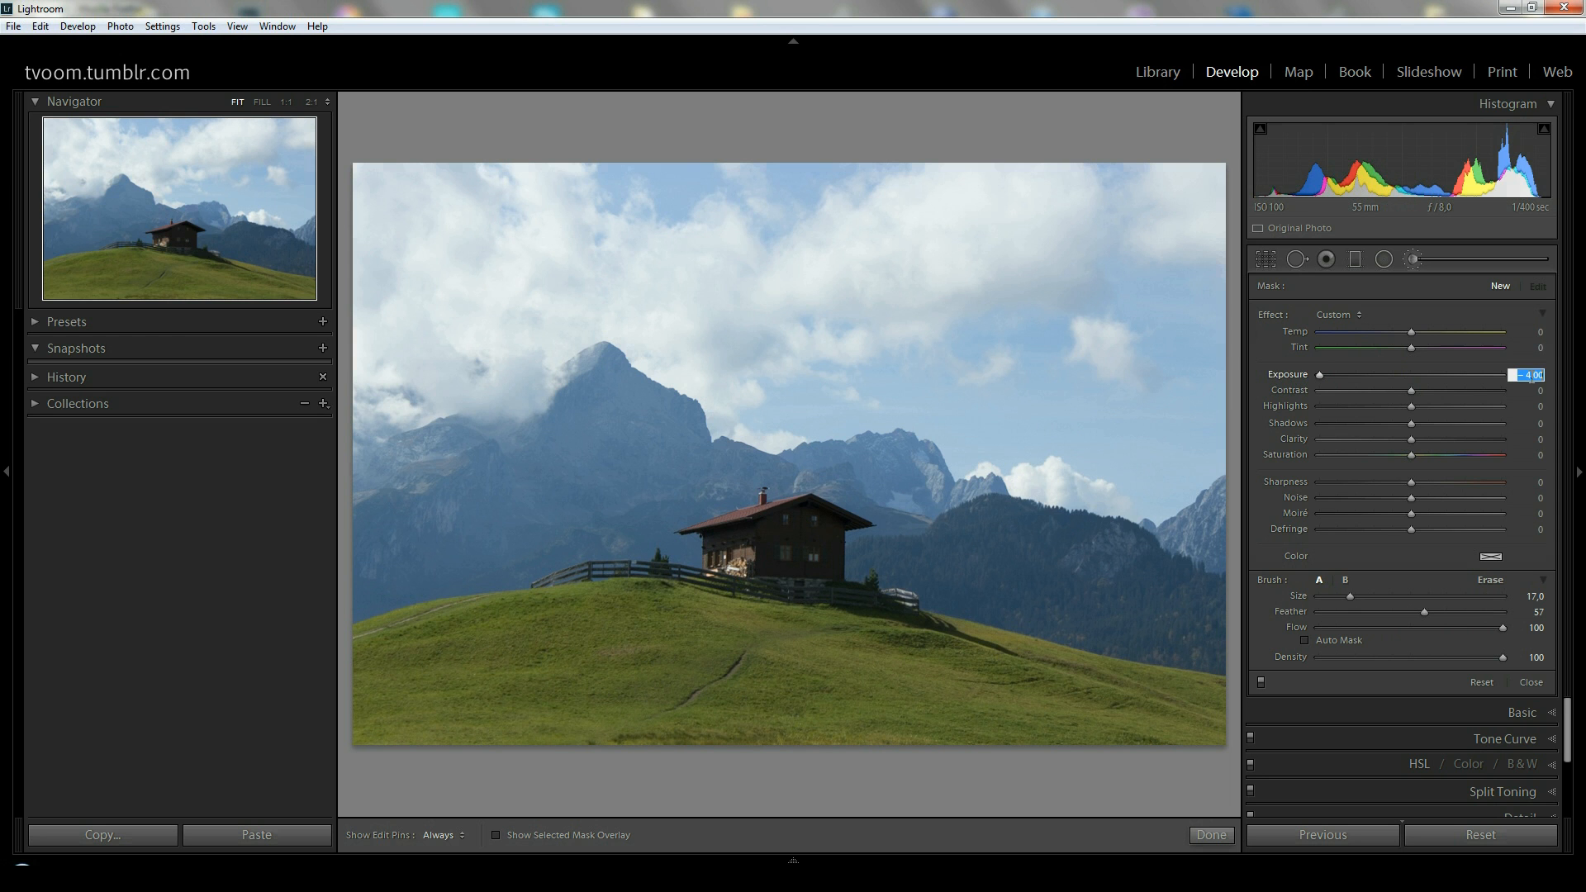
pyautogui.press('BackSpace')
pyautogui.write('-3')
pyautogui.press('Return')
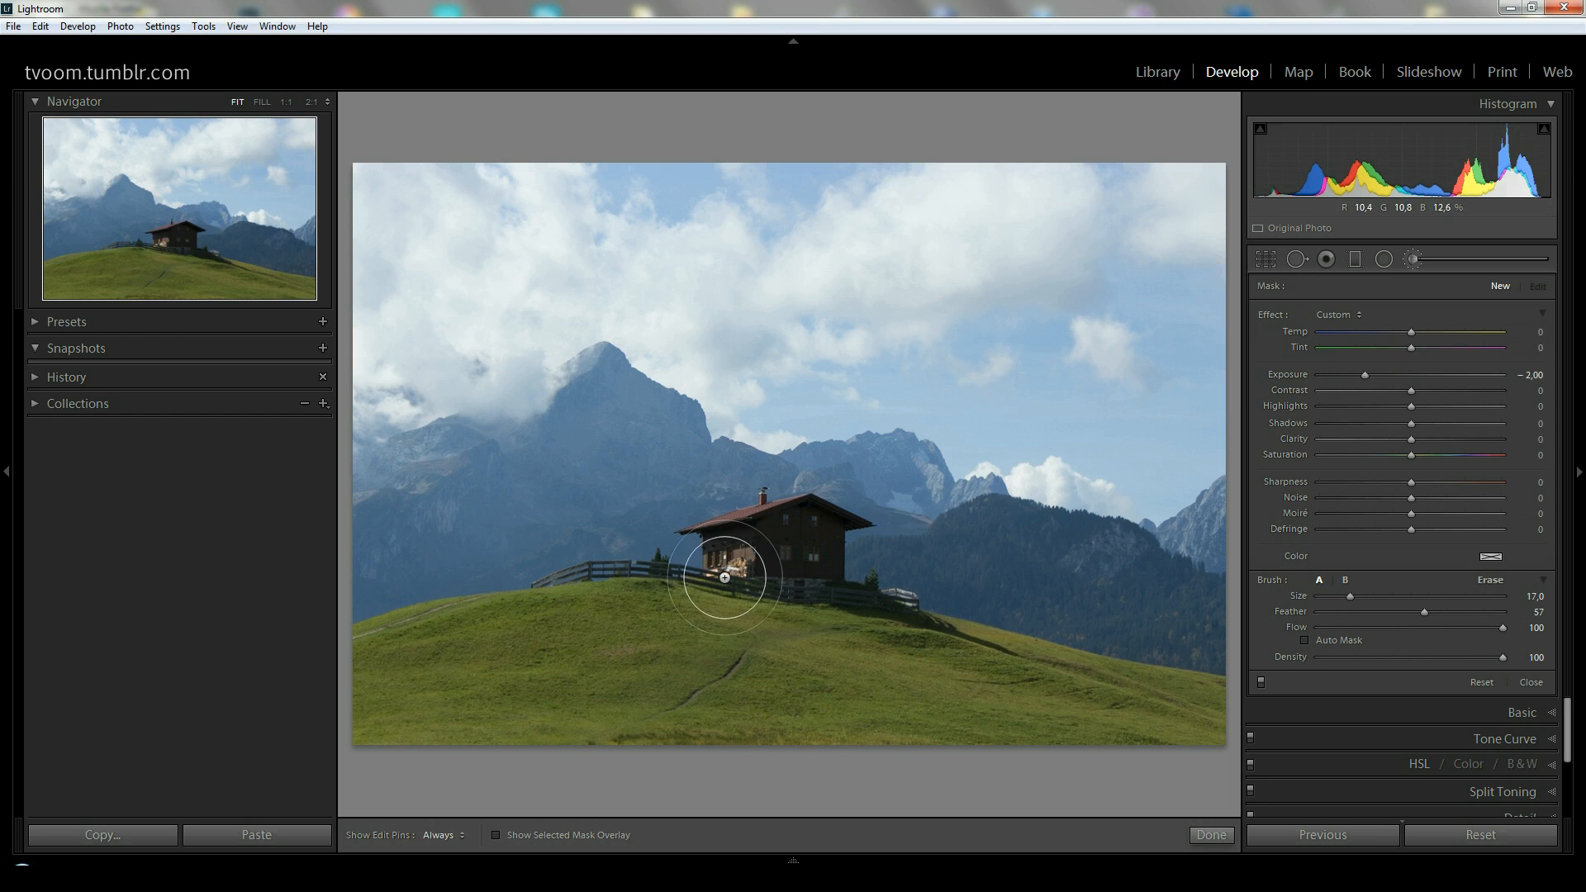
# Paint darkening strokes at flow 100 across the left and middle of the grassy hill
pyautogui.moveTo(406, 668); pyautogui.dragTo(872, 655)
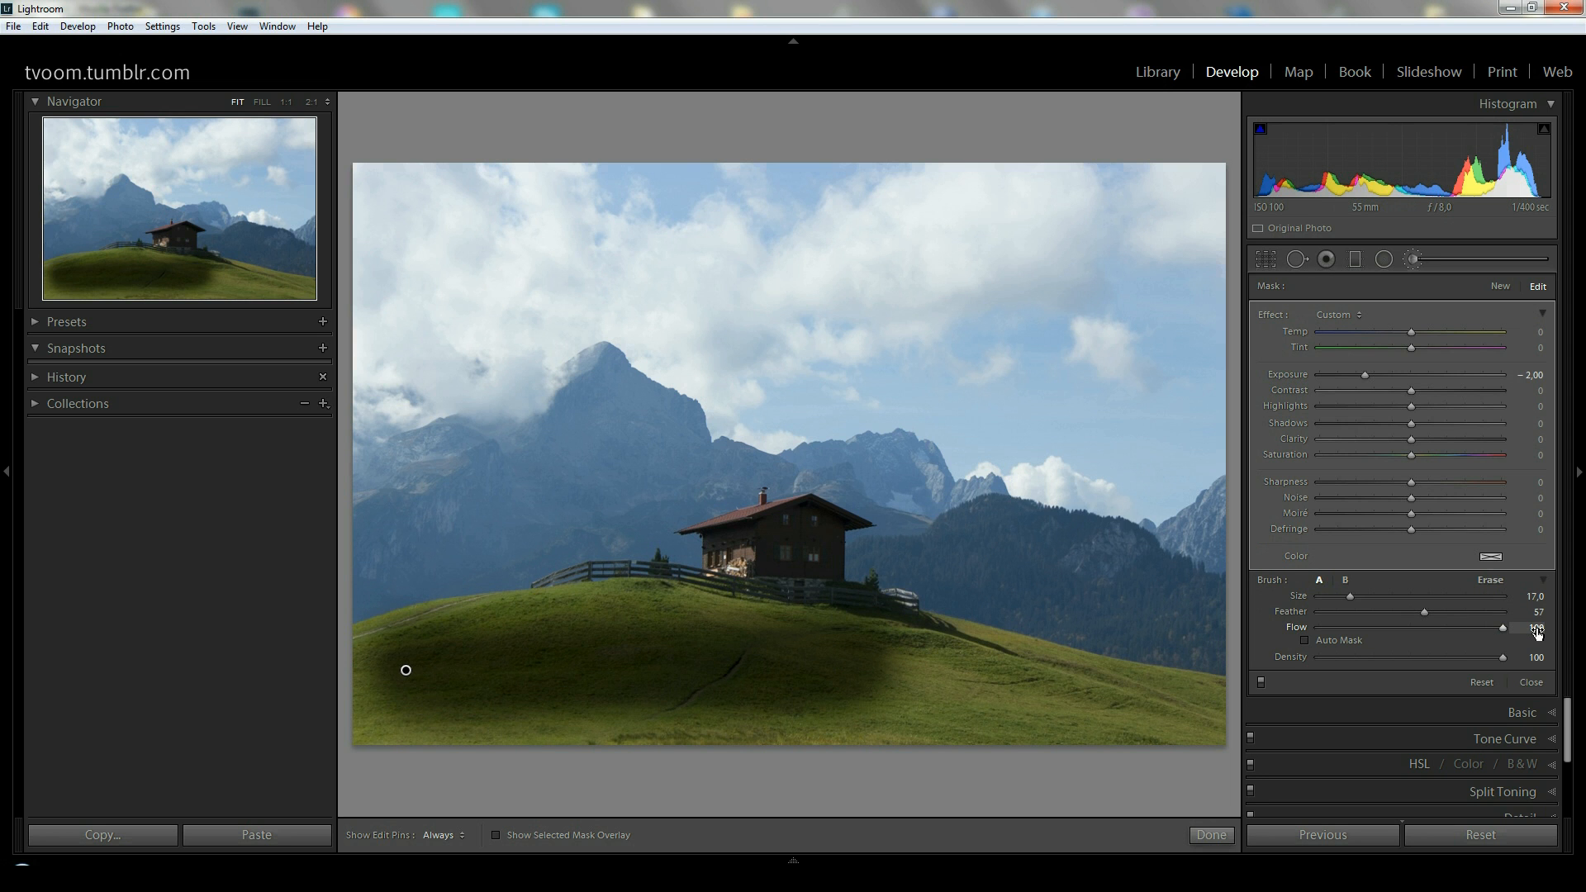
pyautogui.moveTo(1503, 627)
pyautogui.mouseDown()
pyautogui.moveTo(1320, 626)
pyautogui.moveTo(1520, 627)
pyautogui.mouseUp()
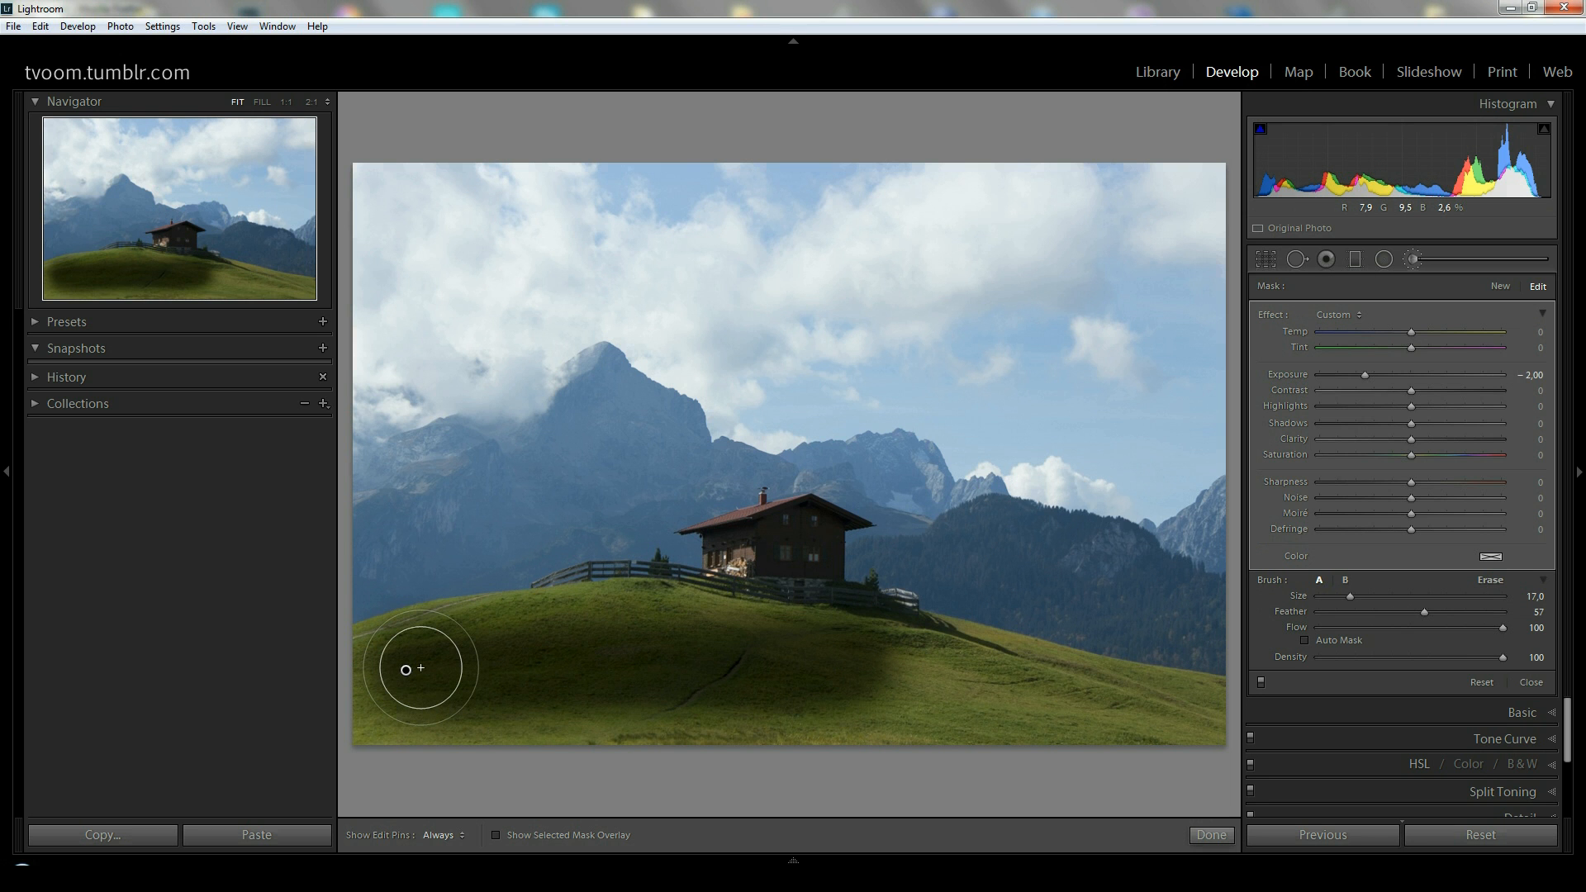
pyautogui.press('h')
pyautogui.moveTo(418, 662)
pyautogui.mouseDown()
pyautogui.moveTo(808, 658)
pyautogui.moveTo(423, 658)
pyautogui.moveTo(783, 658)
pyautogui.moveTo(500, 648)
pyautogui.moveTo(782, 655)
pyautogui.mouseUp()
pyautogui.press('h')
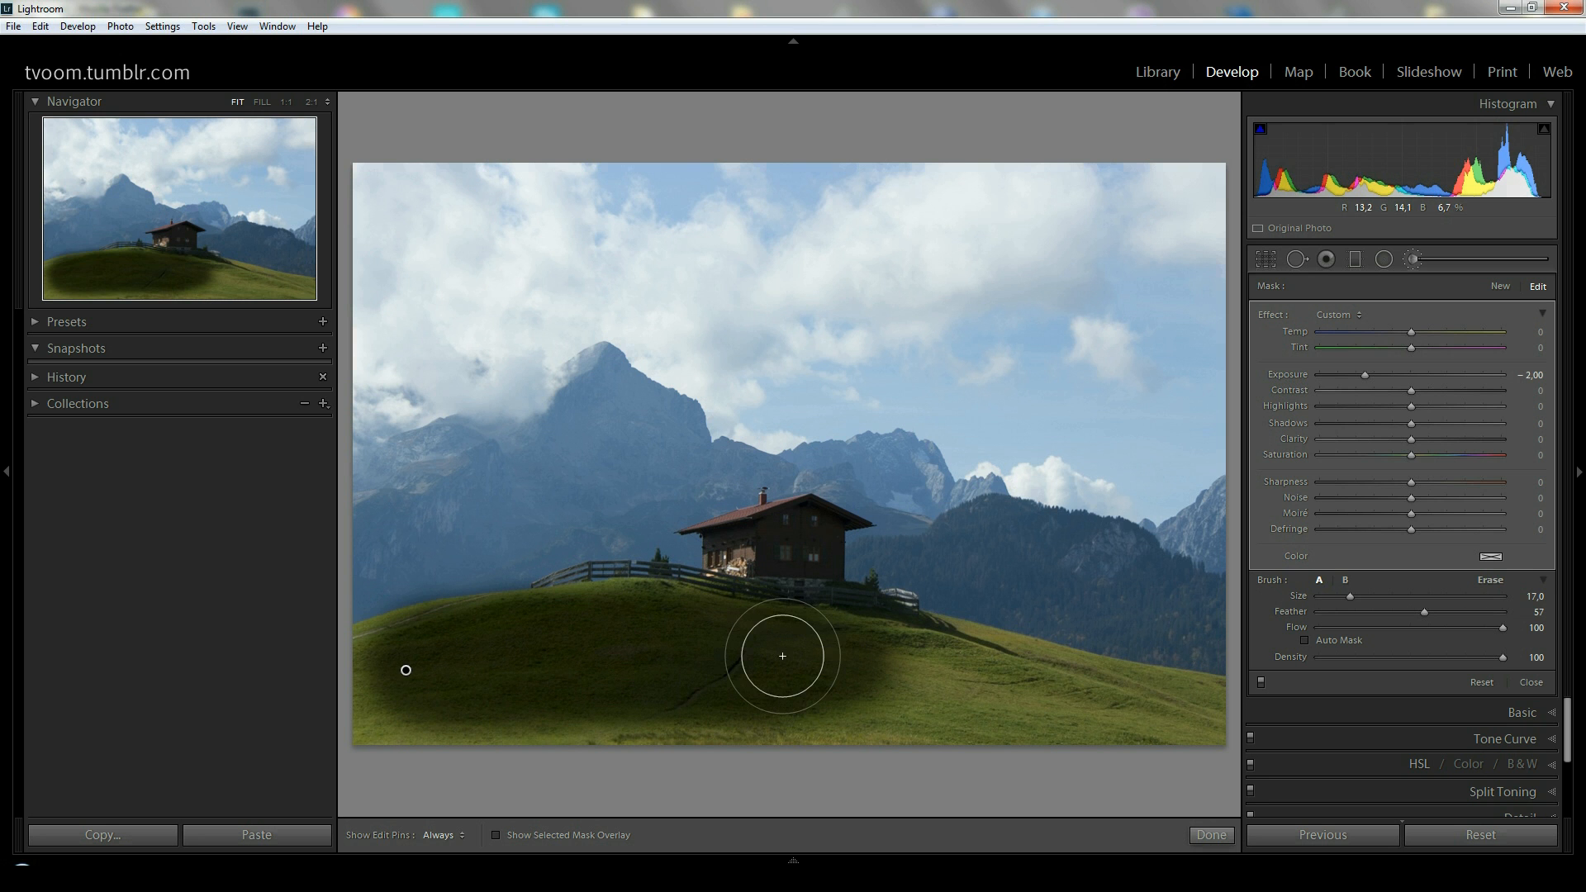
# Extend the darkening over the whole grassy hill at flow 100 and delete the mask
pyautogui.click(1537, 629)
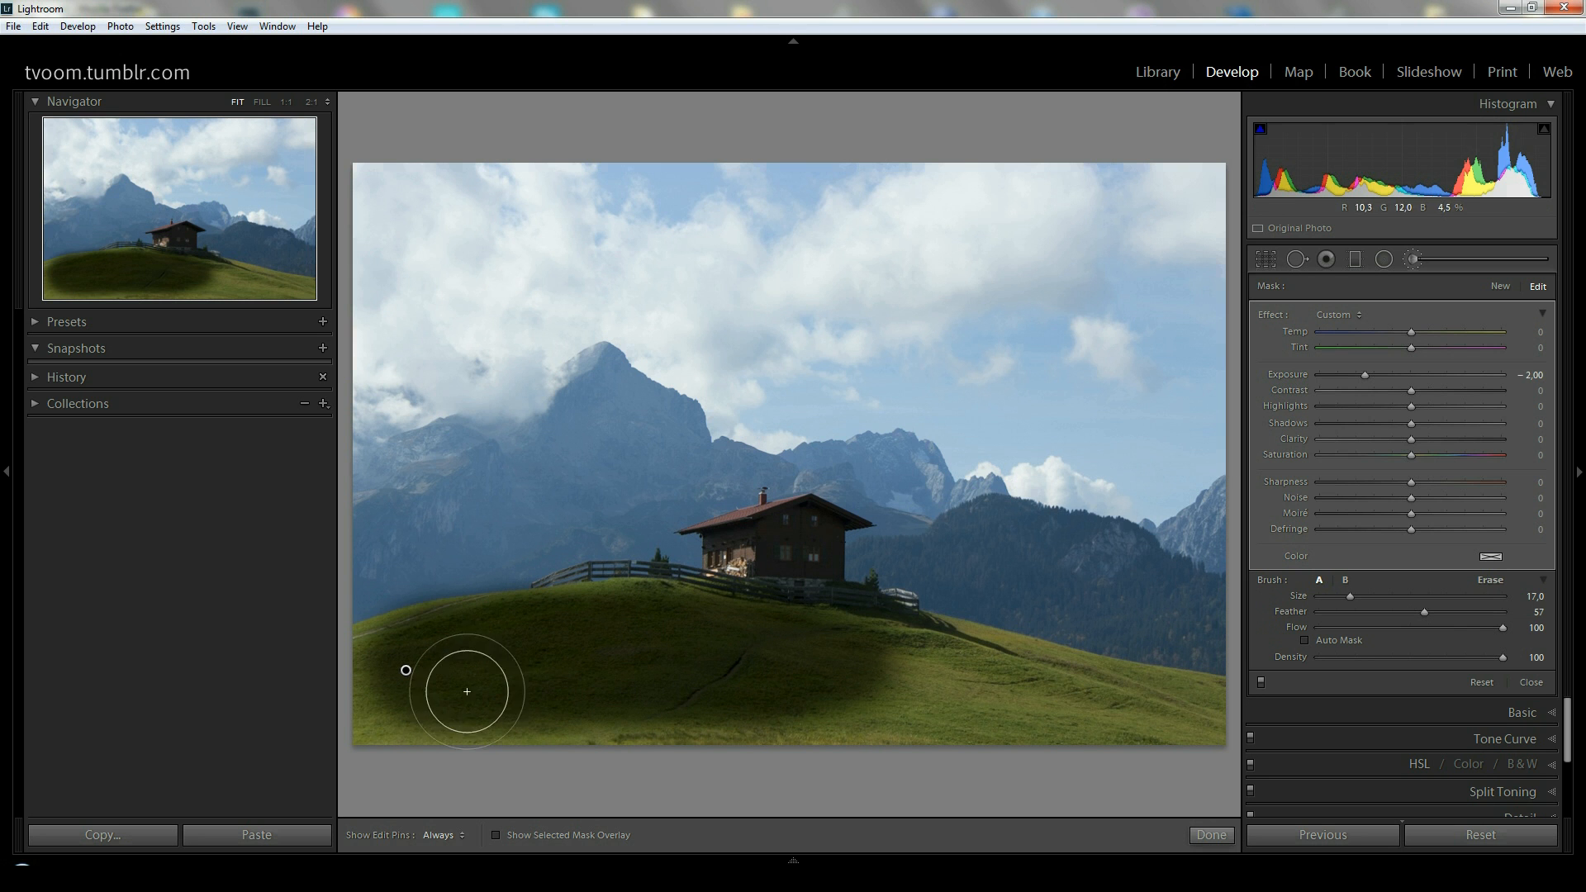
pyautogui.moveTo(408, 630)
pyautogui.mouseDown()
pyautogui.moveTo(526, 600)
pyautogui.moveTo(758, 618)
pyautogui.moveTo(839, 653)
pyautogui.moveTo(663, 722)
pyautogui.moveTo(500, 748)
pyautogui.moveTo(332, 684)
pyautogui.moveTo(376, 605)
pyautogui.moveTo(654, 629)
pyautogui.moveTo(945, 725)
pyautogui.moveTo(738, 743)
pyautogui.moveTo(863, 692)
pyautogui.moveTo(961, 710)
pyautogui.moveTo(853, 652)
pyautogui.moveTo(1248, 741)
pyautogui.moveTo(807, 658)
pyautogui.mouseUp()
pyautogui.press('h')
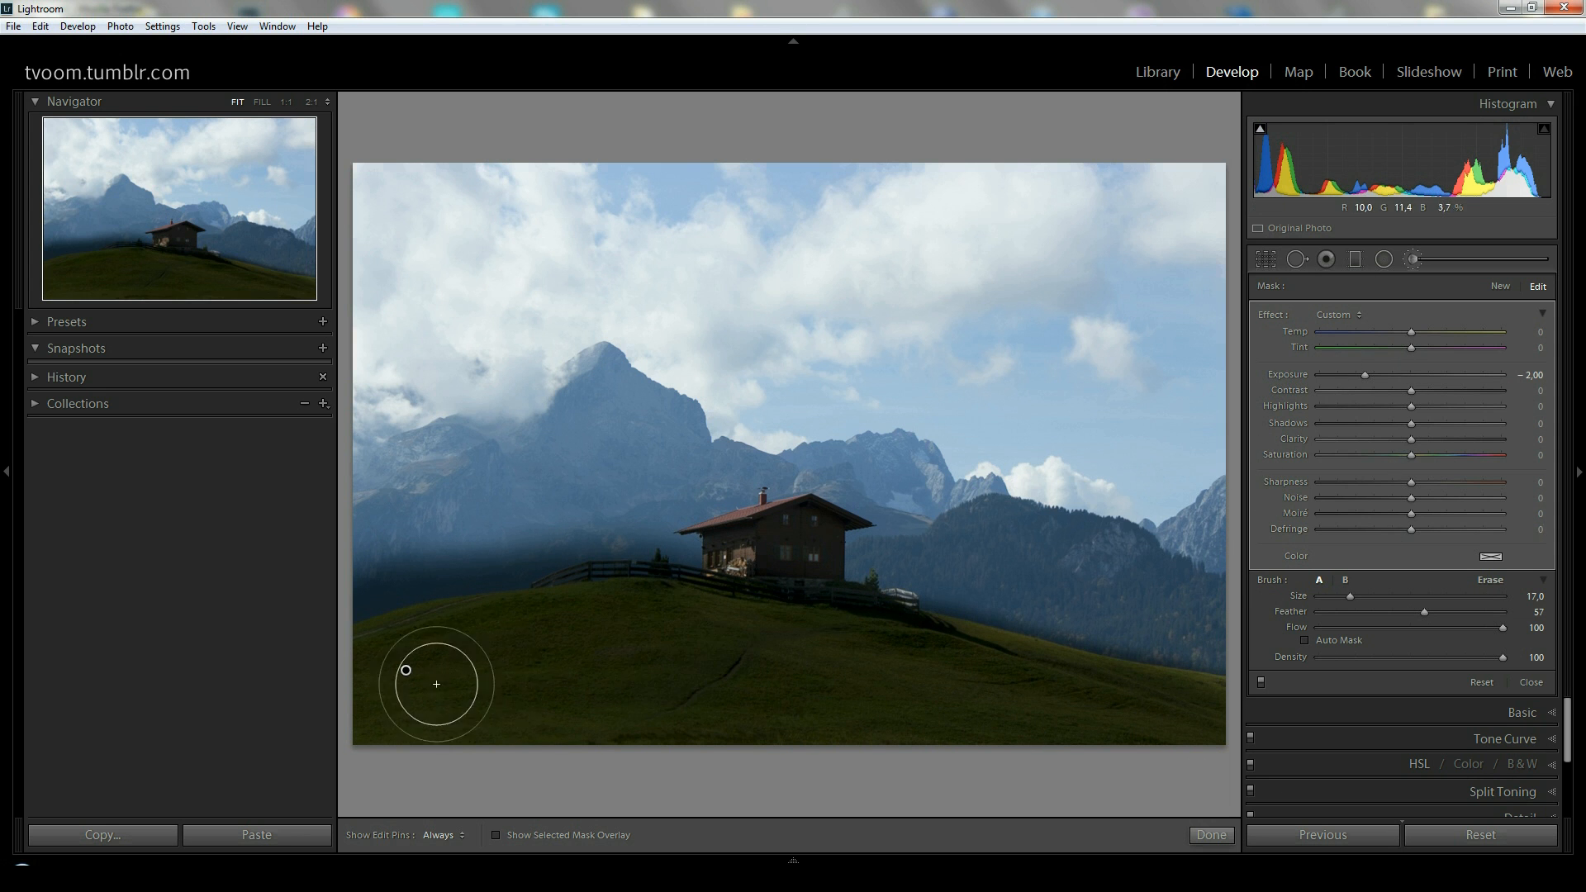
pyautogui.press('Delete')
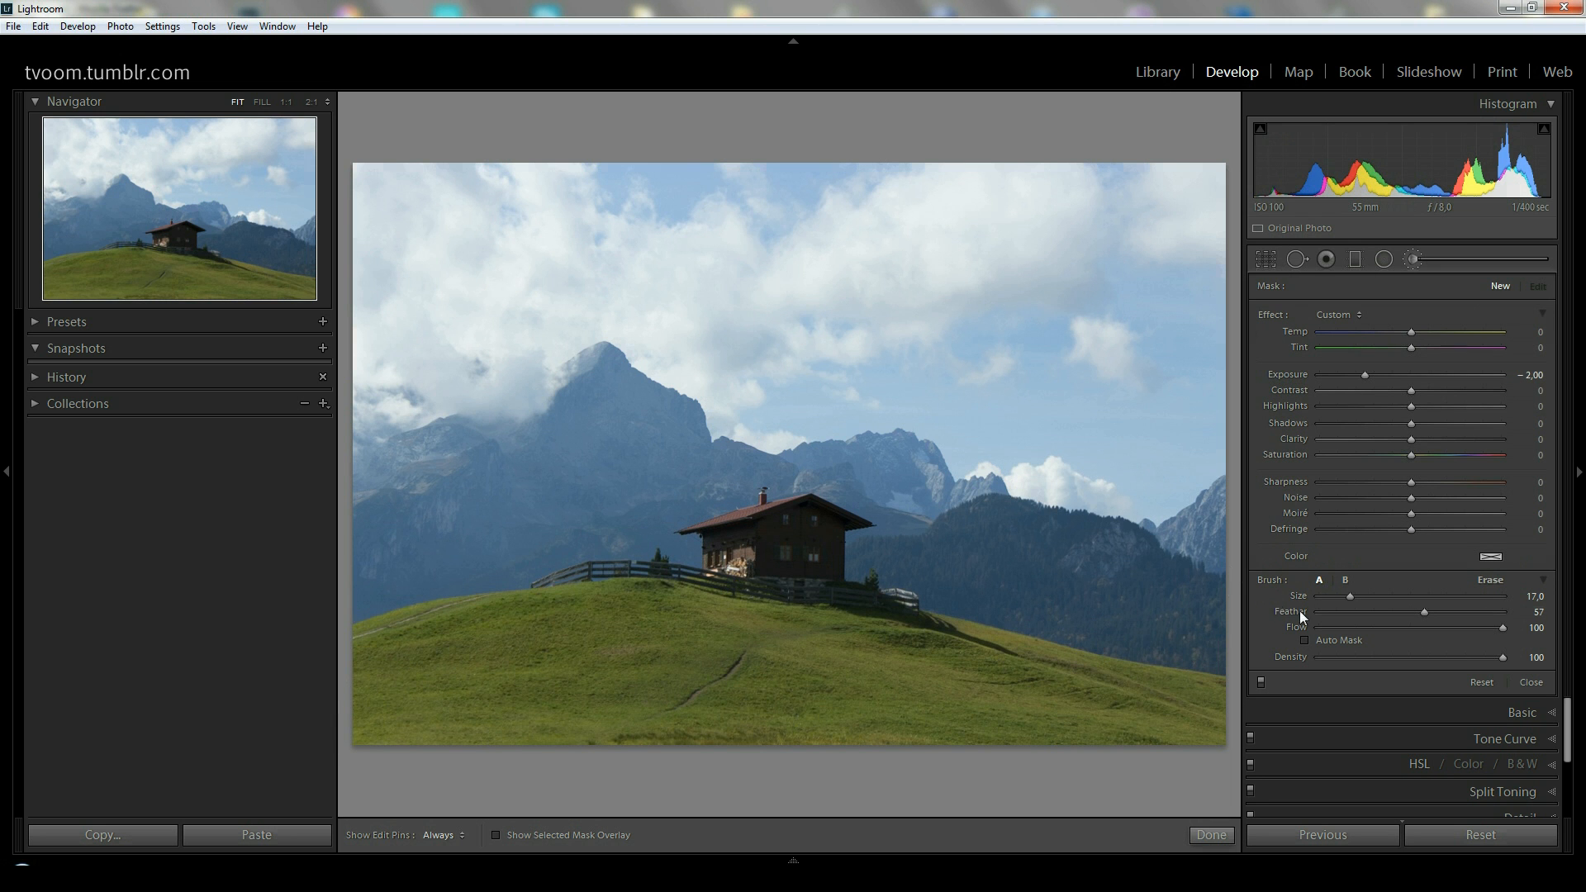
# Set the brush flow to 50 and paint a first darkening stroke across the left part of the hill
pyautogui.click(1536, 627)
pyautogui.write('50')
pyautogui.press('Return')
pyautogui.press('h')
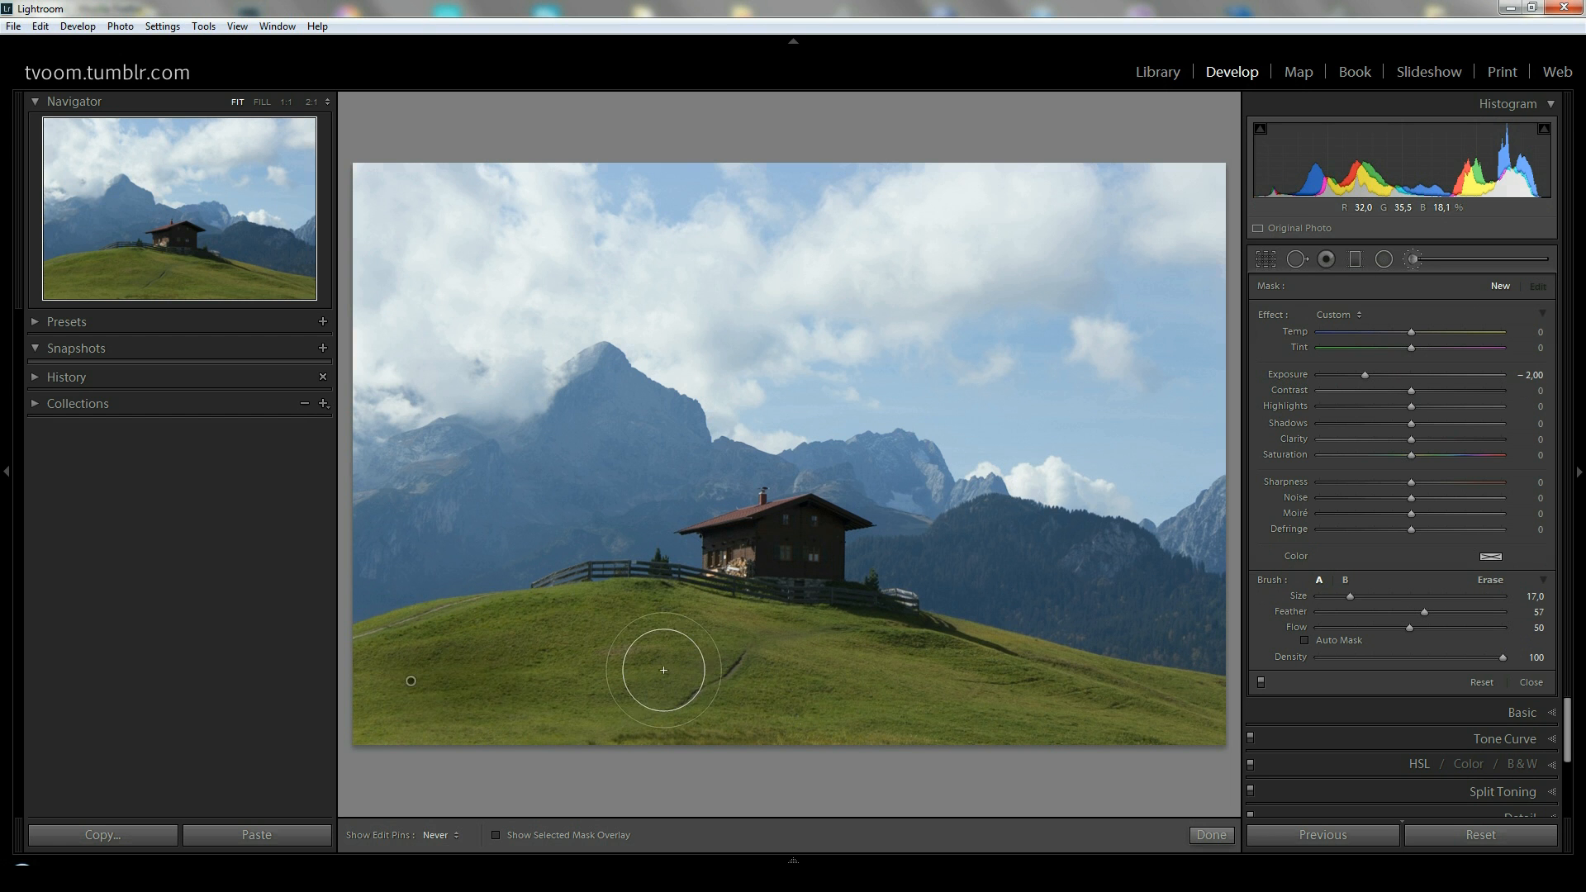
pyautogui.press('h')
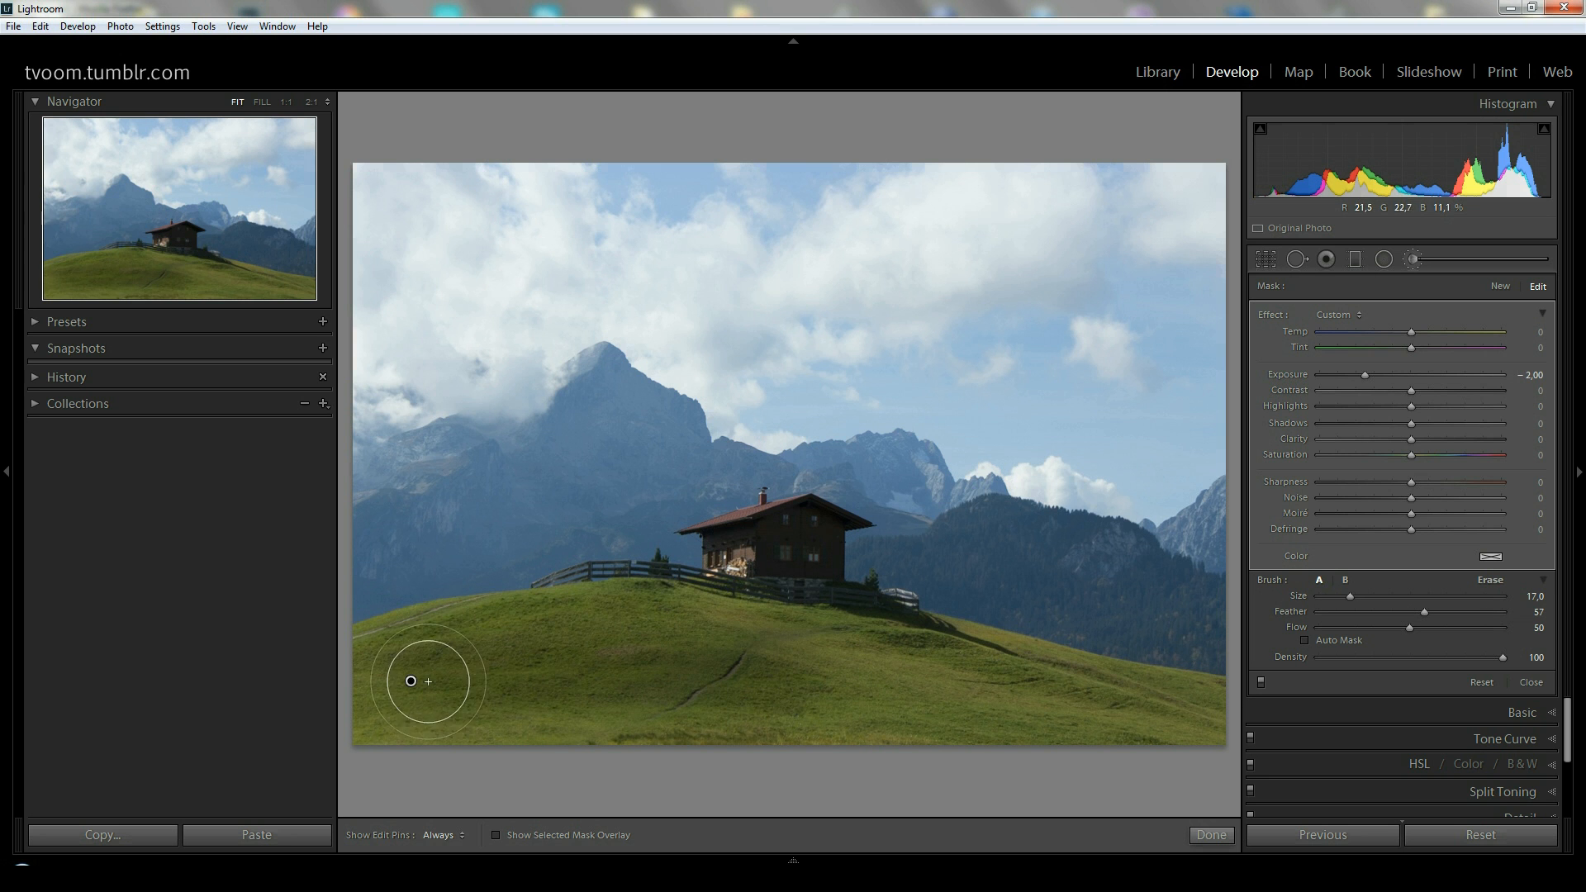
# Build up the darkening with repeated strokes at flow 50 on the hill, delete the mask and restore the flow to 100
pyautogui.press('h')
pyautogui.press('h')
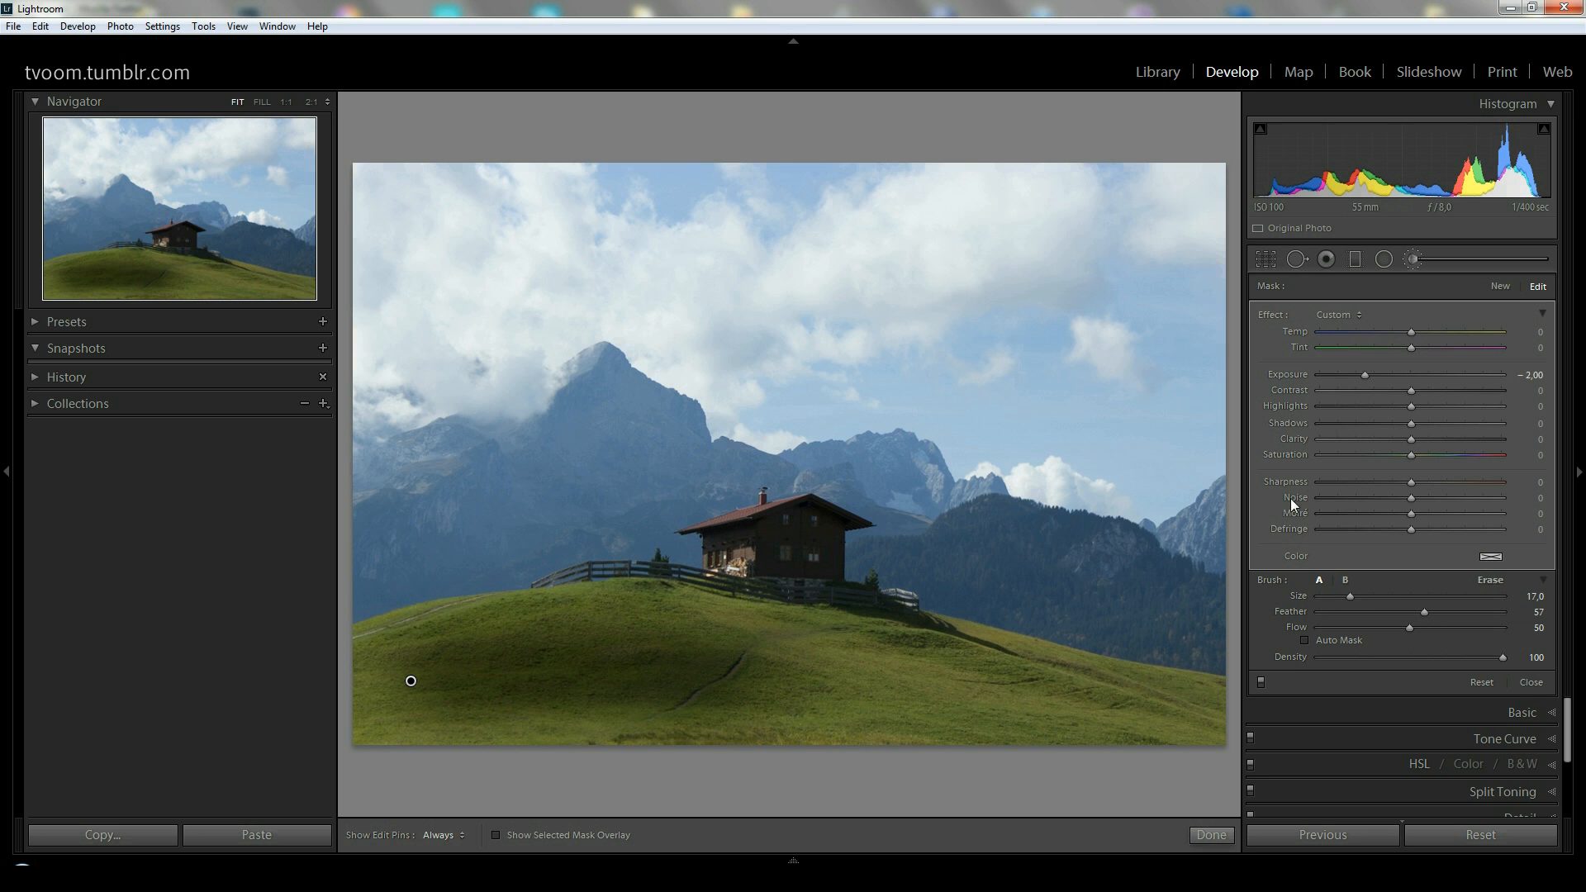
pyautogui.press('h')
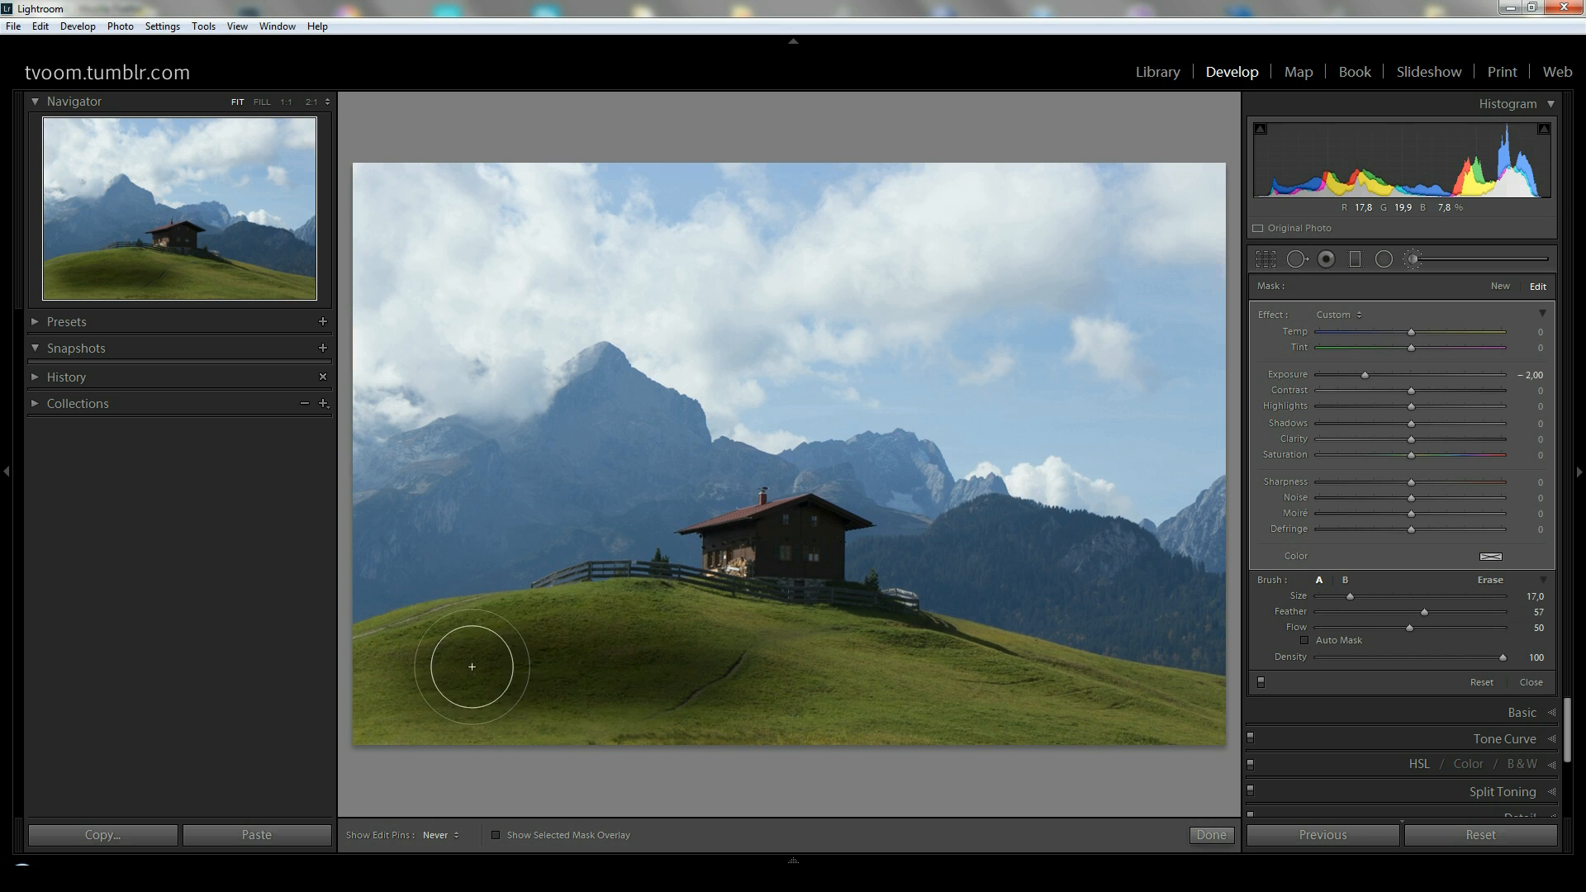
pyautogui.press('h')
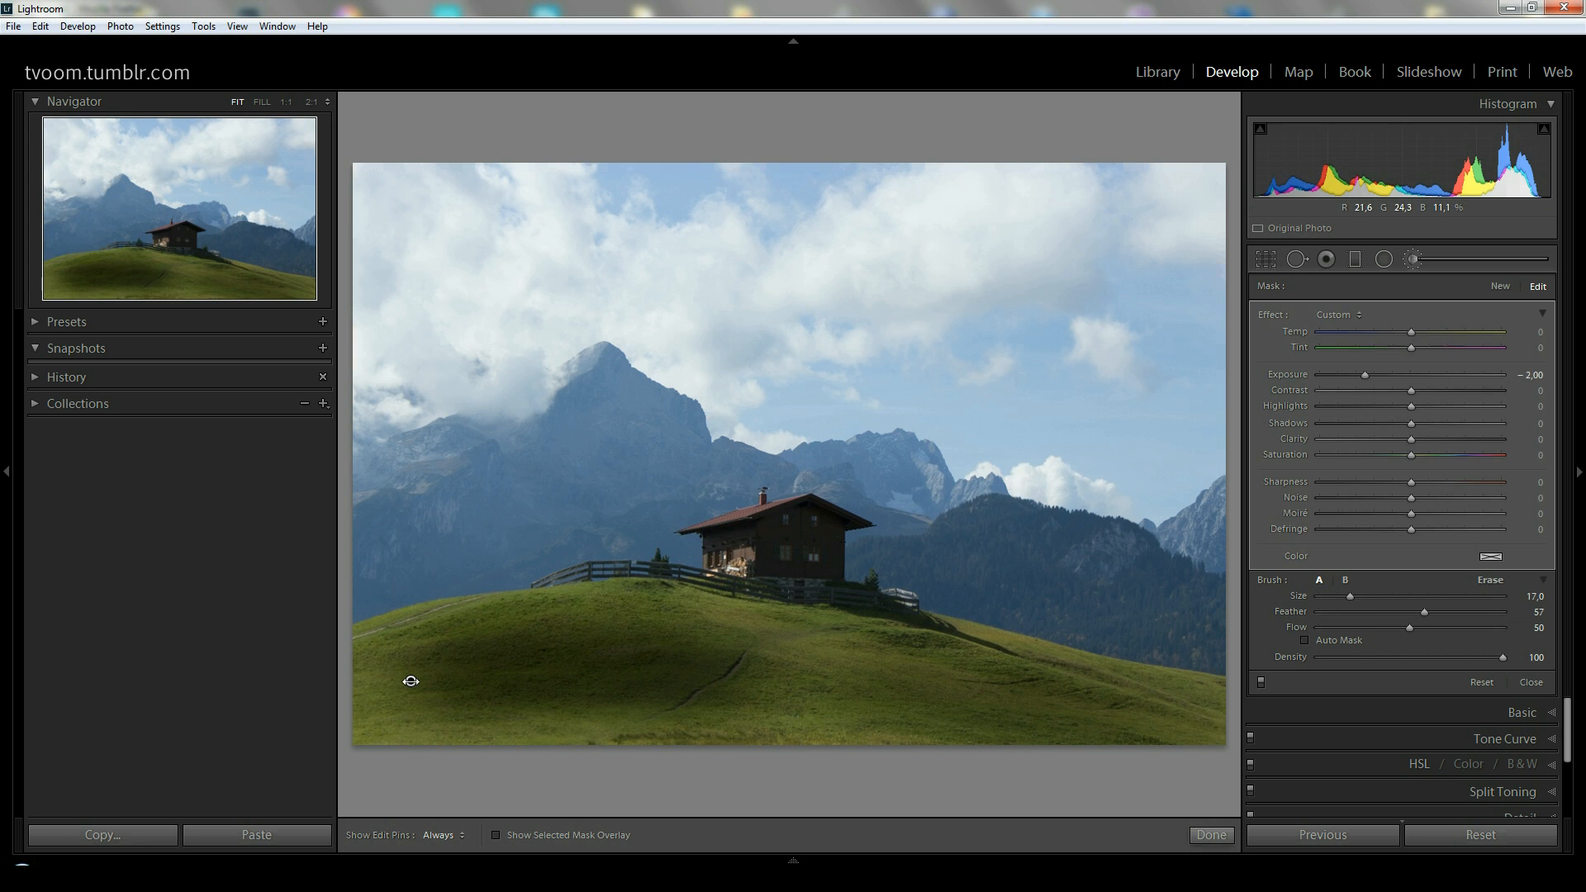
pyautogui.press('Delete')
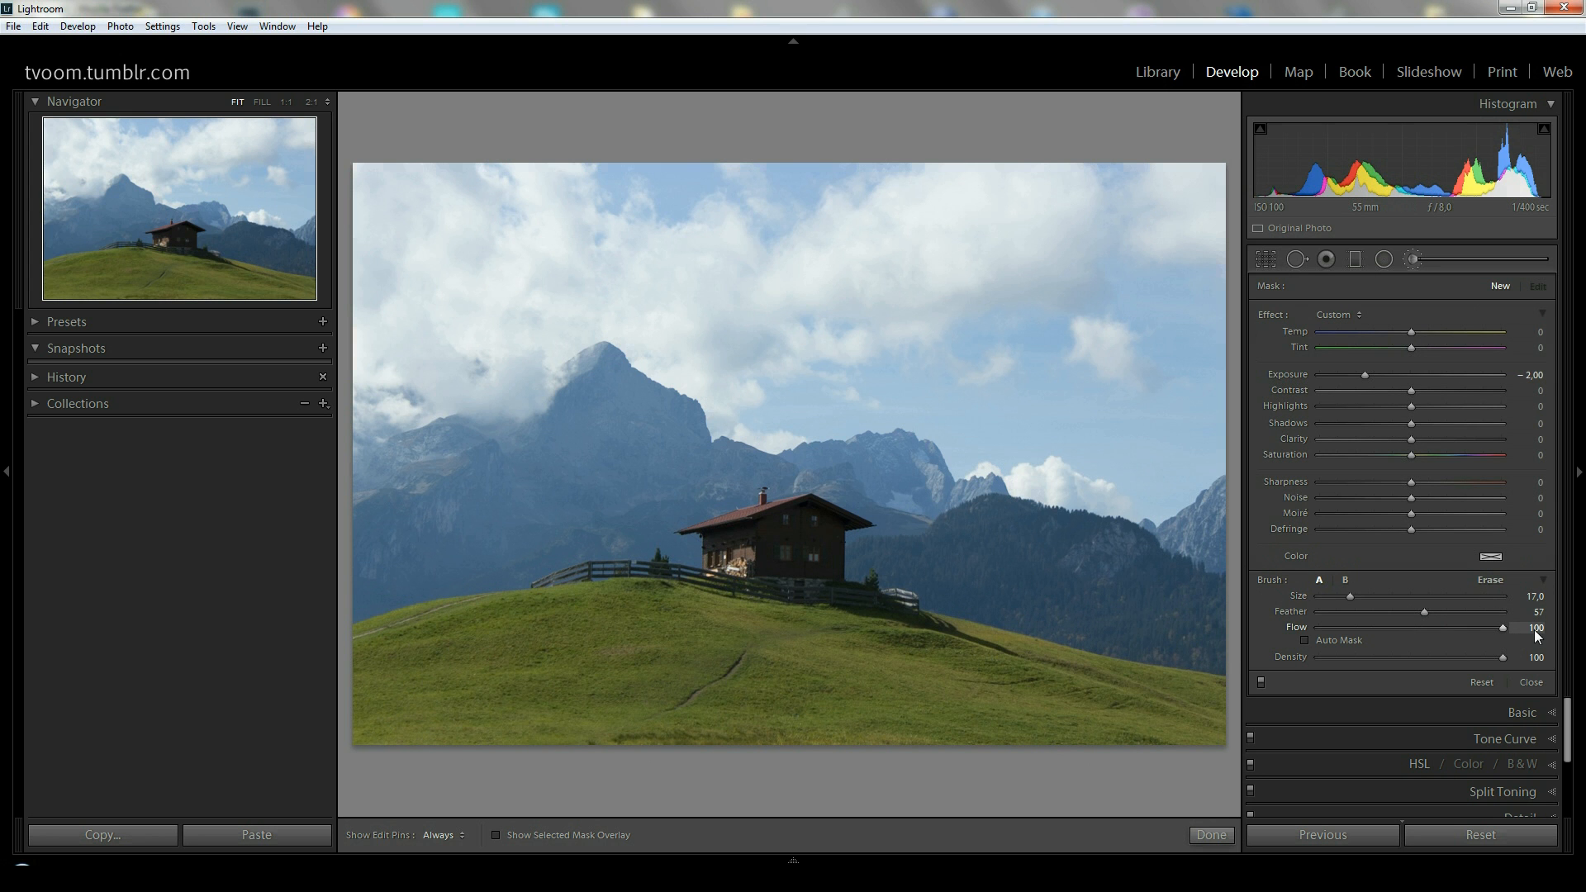
# Set the brush density to 50 and paint darkening strokes across the left and middle of the grassy hill
pyautogui.click(1534, 658)
pyautogui.write('50h')
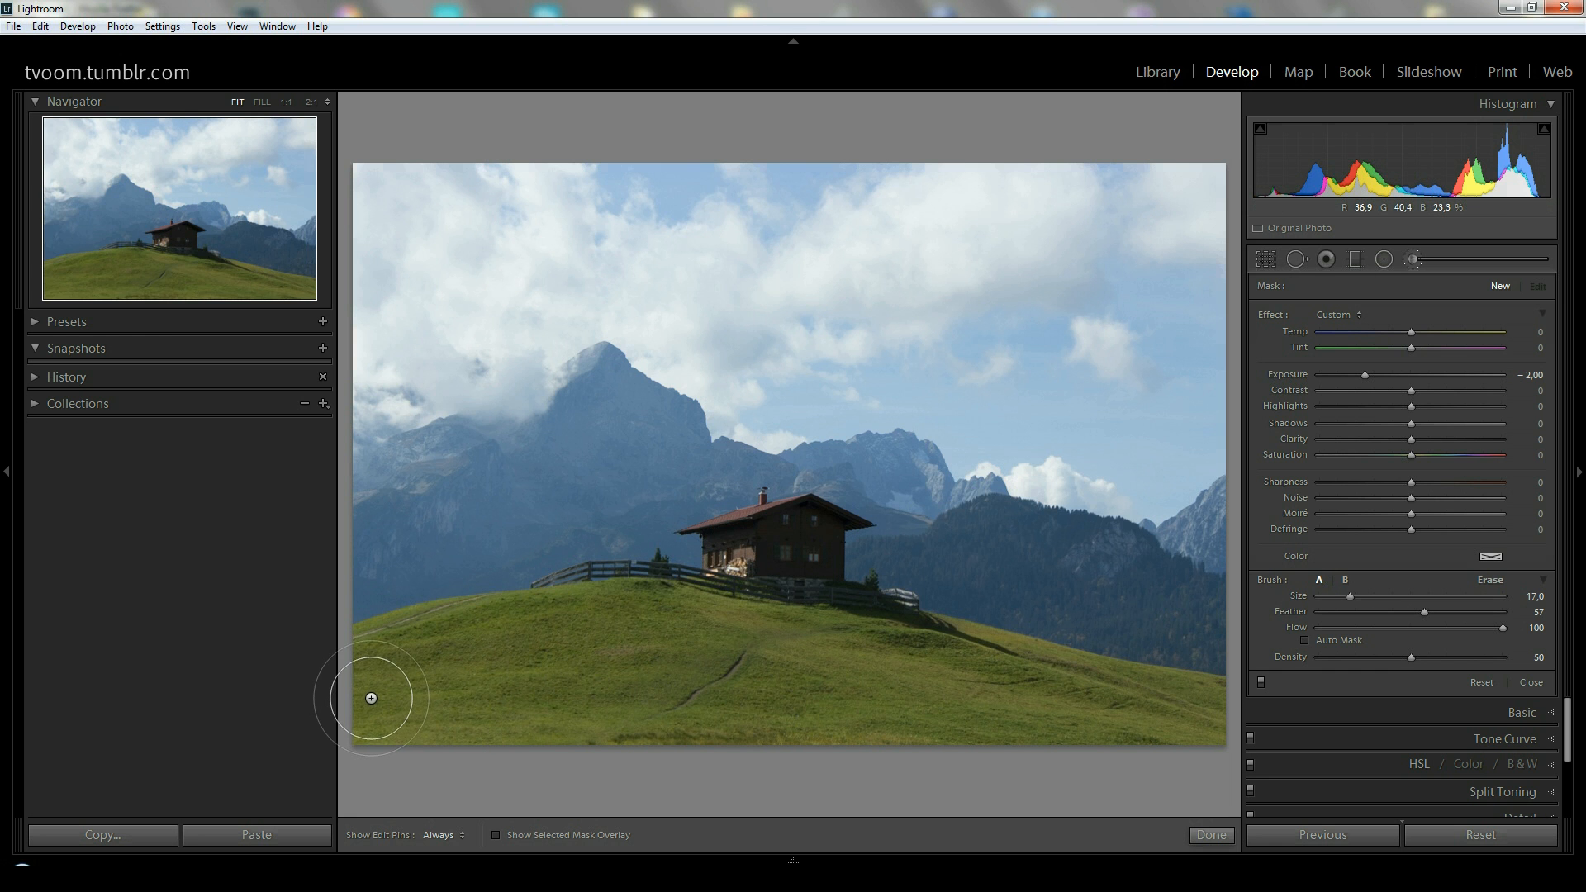
pyautogui.moveTo(379, 689)
pyautogui.mouseDown()
pyautogui.moveTo(790, 695)
pyautogui.moveTo(761, 702)
pyautogui.mouseUp()
pyautogui.press('h')
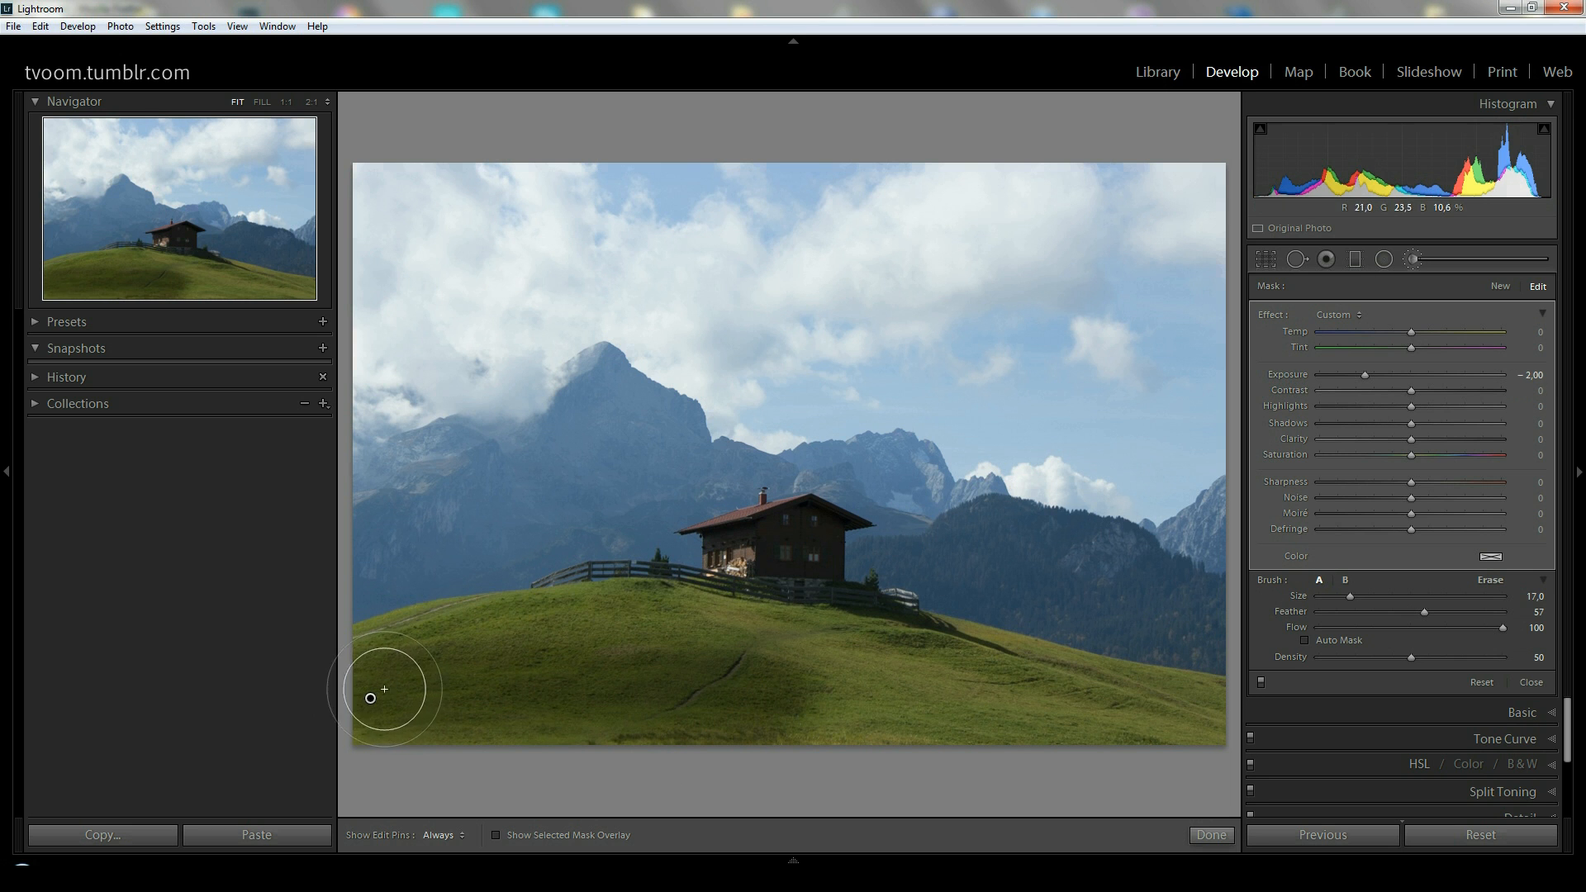
# Hide and show the edit pin again, and delete the density 50 darkening mask from the hill
pyautogui.press('h')
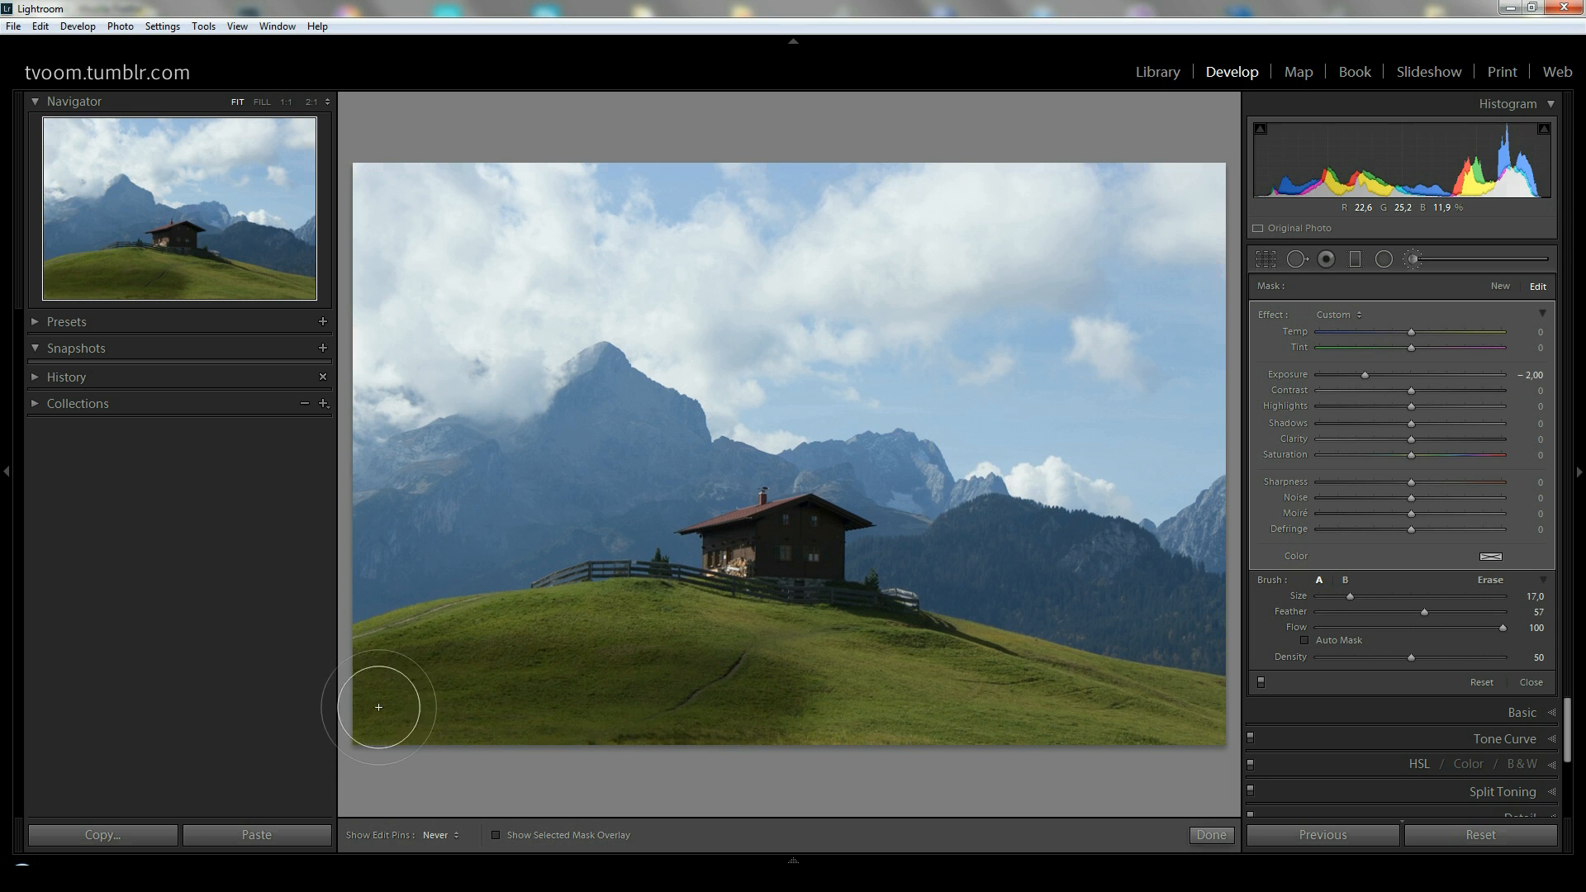
pyautogui.press('h')
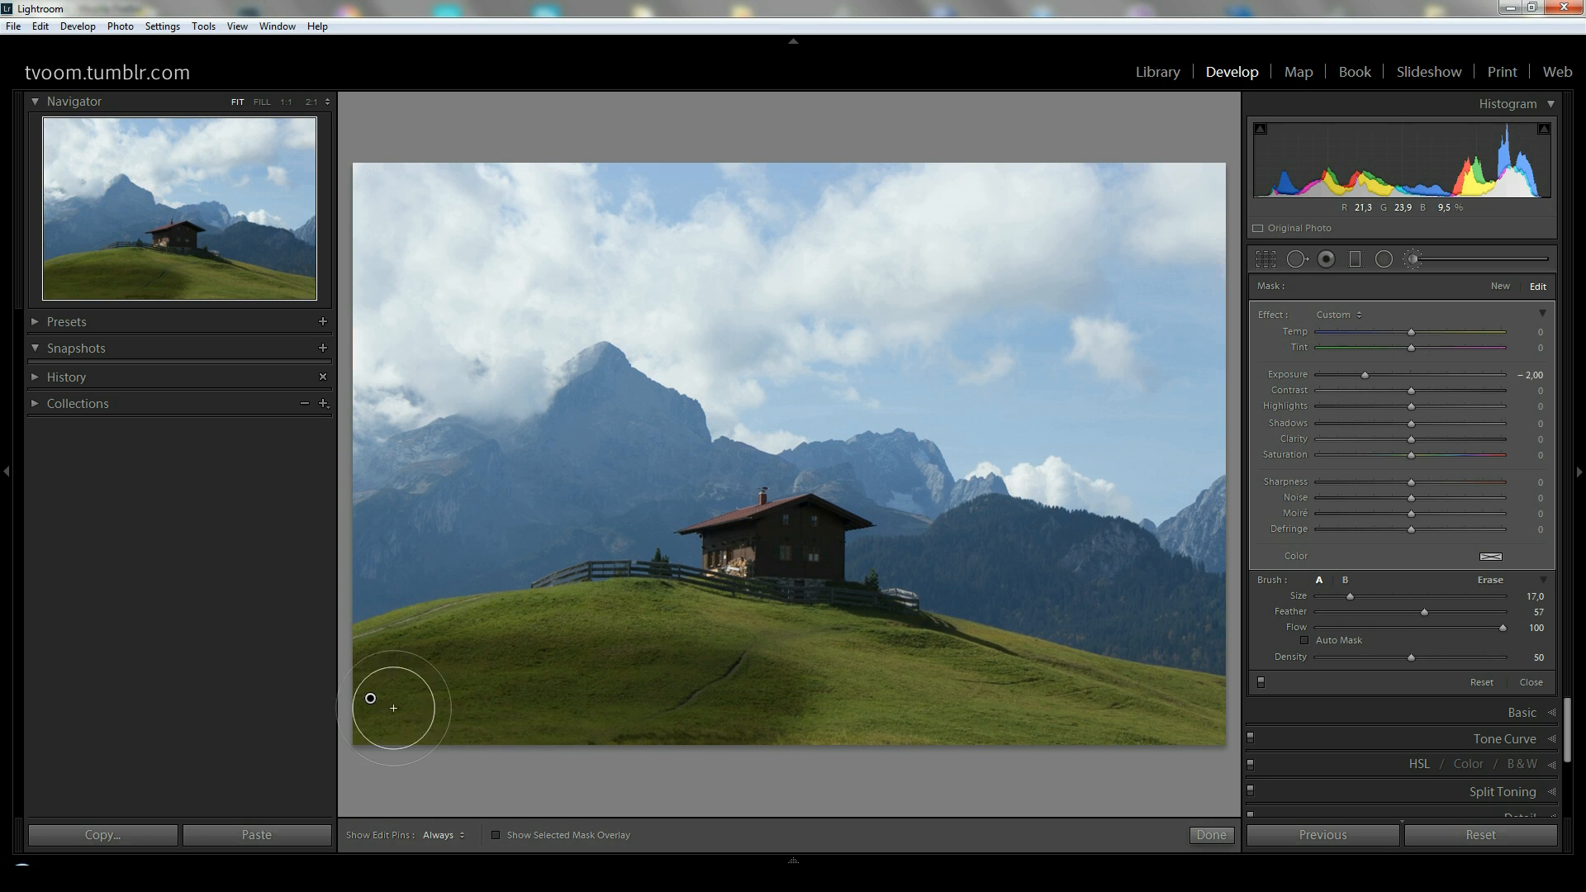
pyautogui.press('Delete')
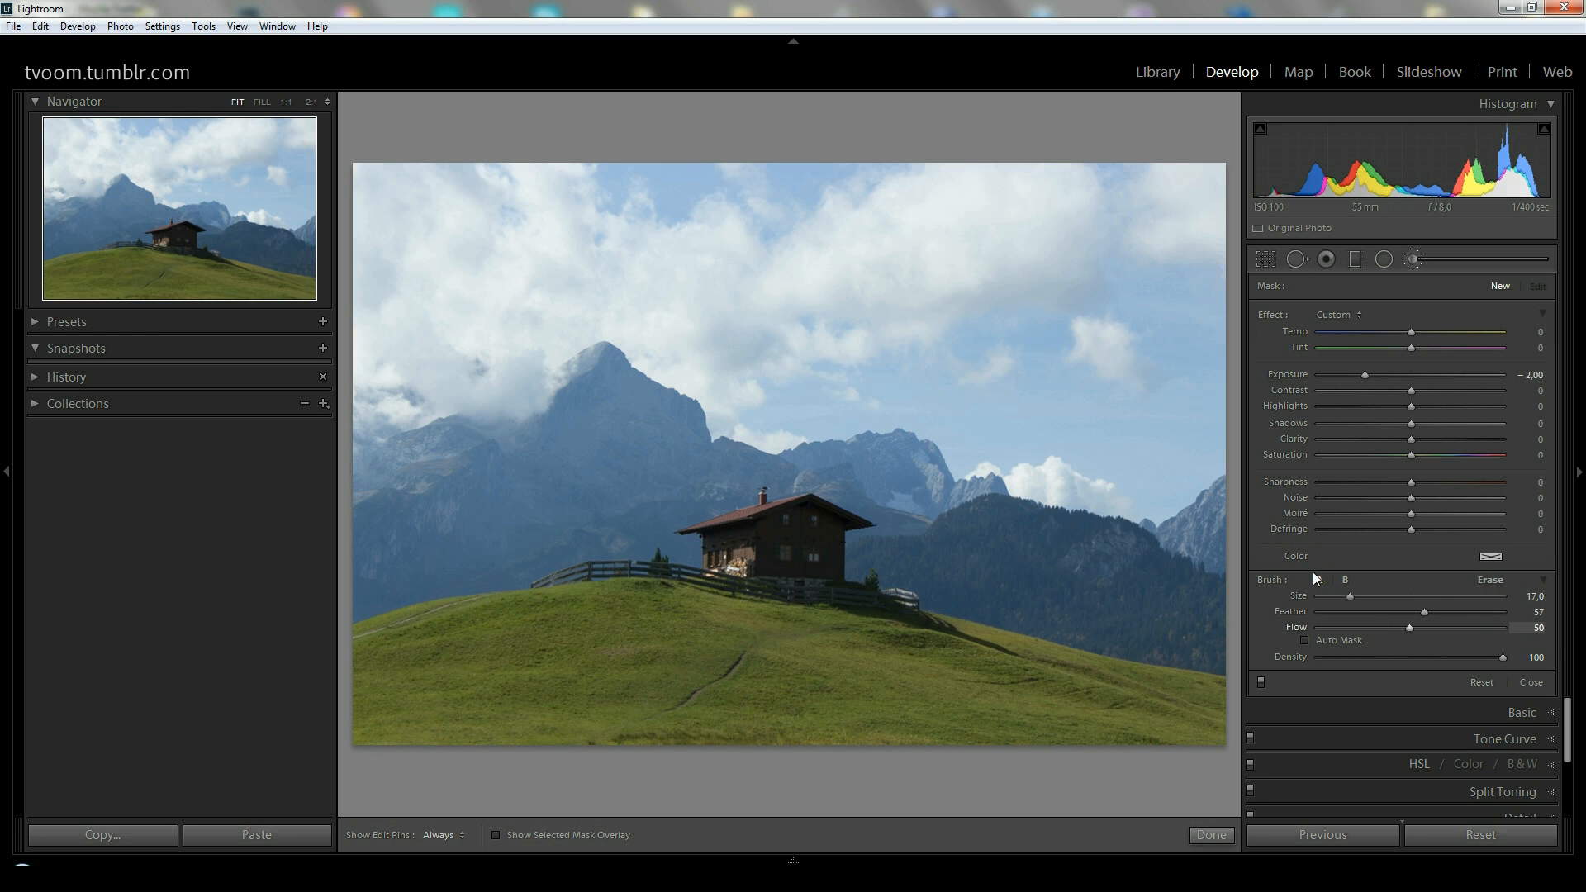
# Paint darkening across the grassy hill with brush size 13, flow 50 and density 100, toggle the edit pins, and delete the mask
pyautogui.scroll(-9, 473, 637)
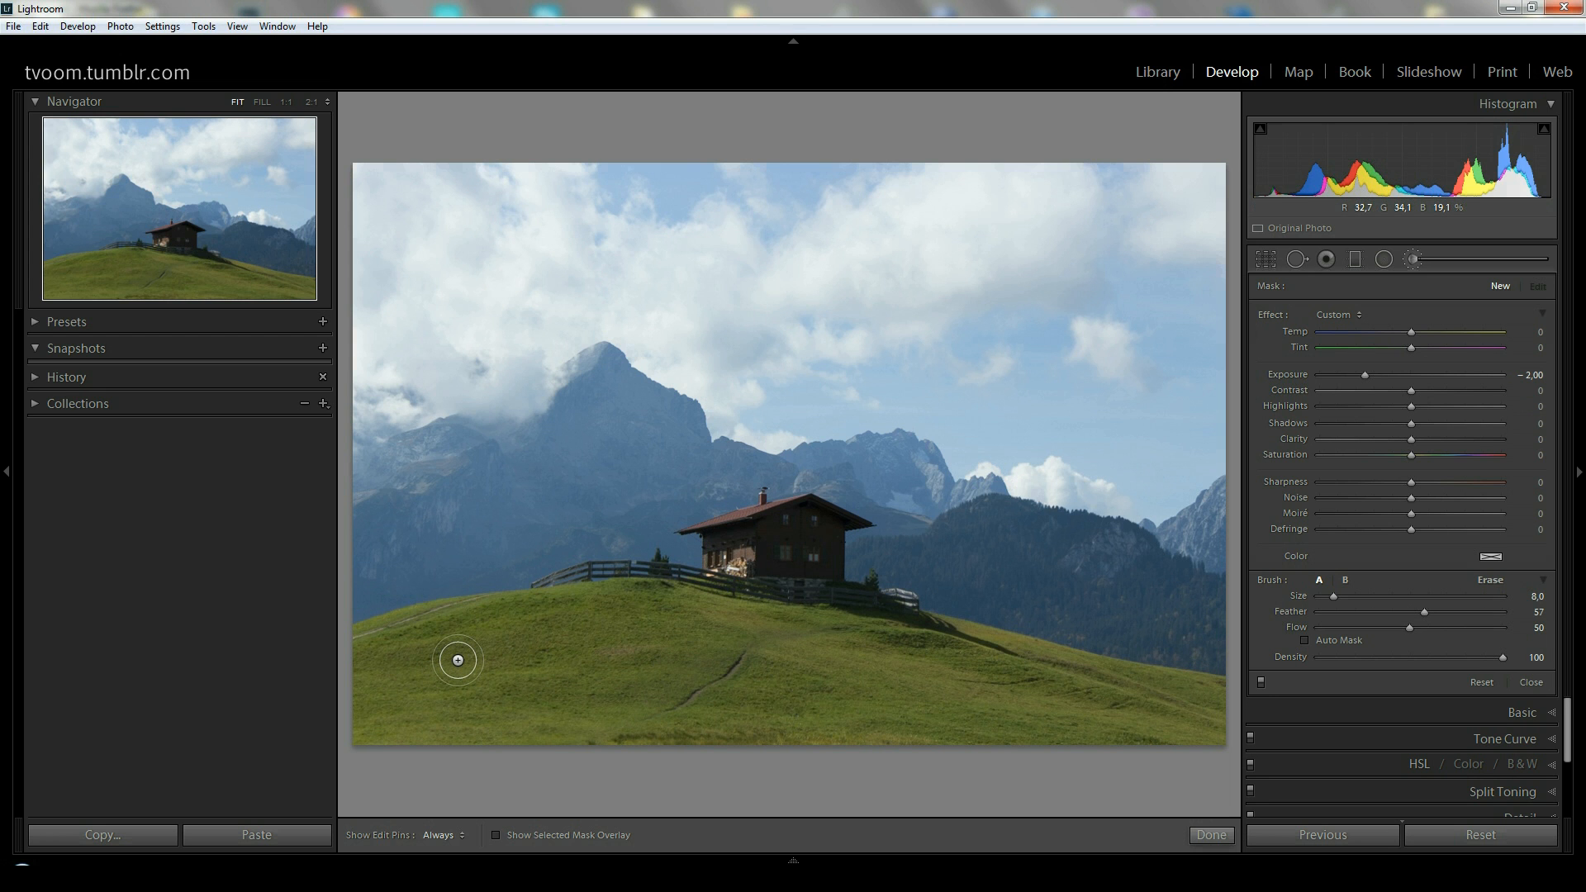
pyautogui.scroll(1, 440, 657)
pyautogui.scroll(1, 425, 656)
pyautogui.moveTo(358, 662)
pyautogui.mouseDown()
pyautogui.moveTo(506, 626)
pyautogui.moveTo(652, 616)
pyautogui.moveTo(1073, 673)
pyautogui.moveTo(1199, 730)
pyautogui.mouseUp()
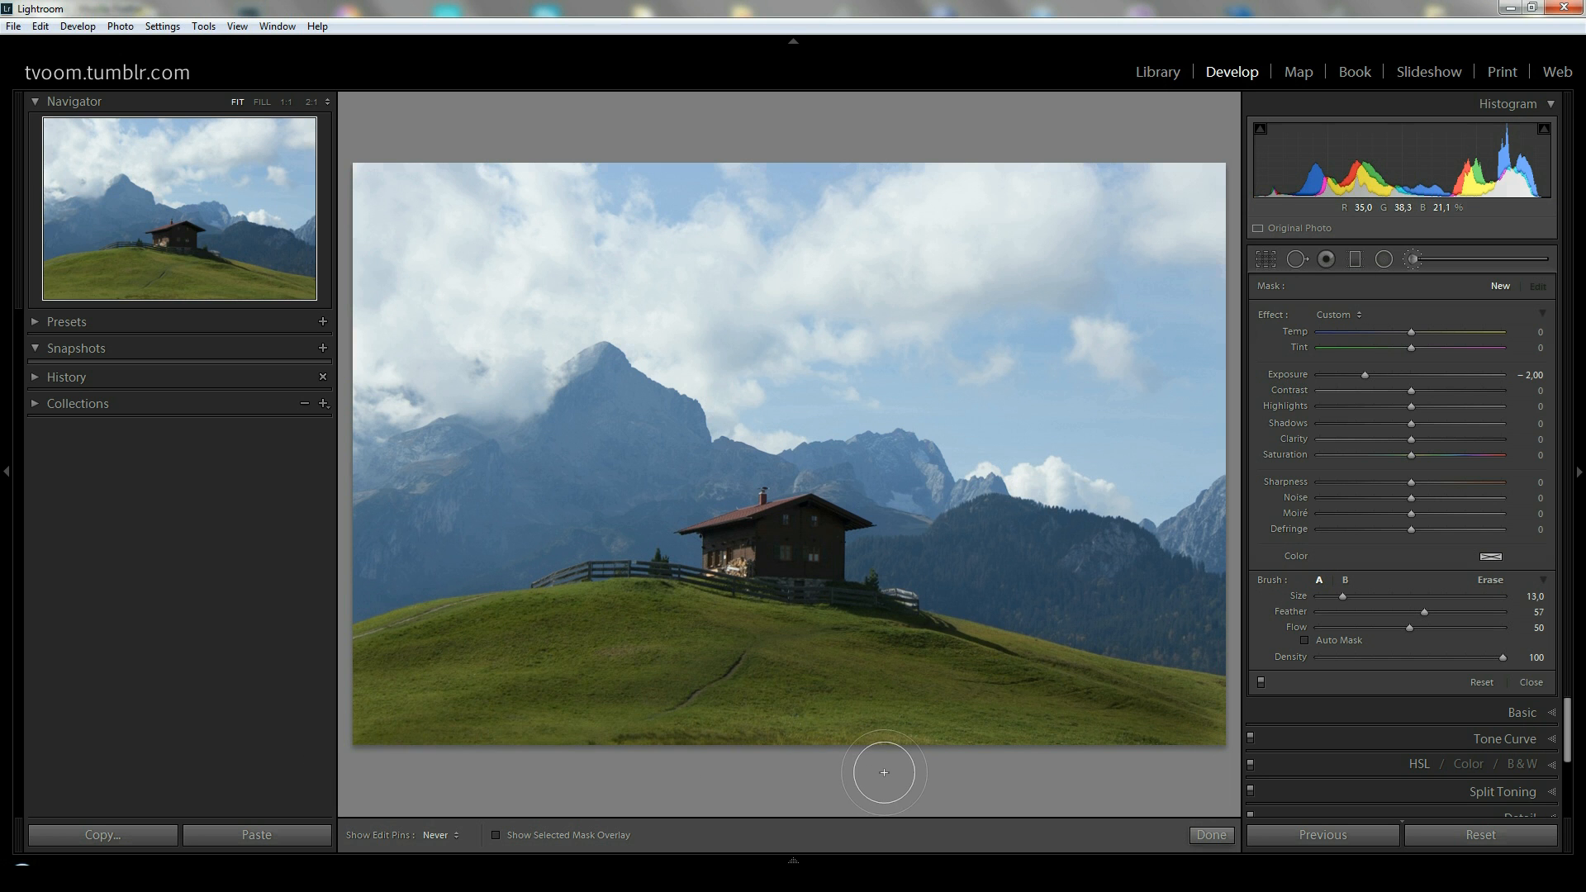
pyautogui.press('h')
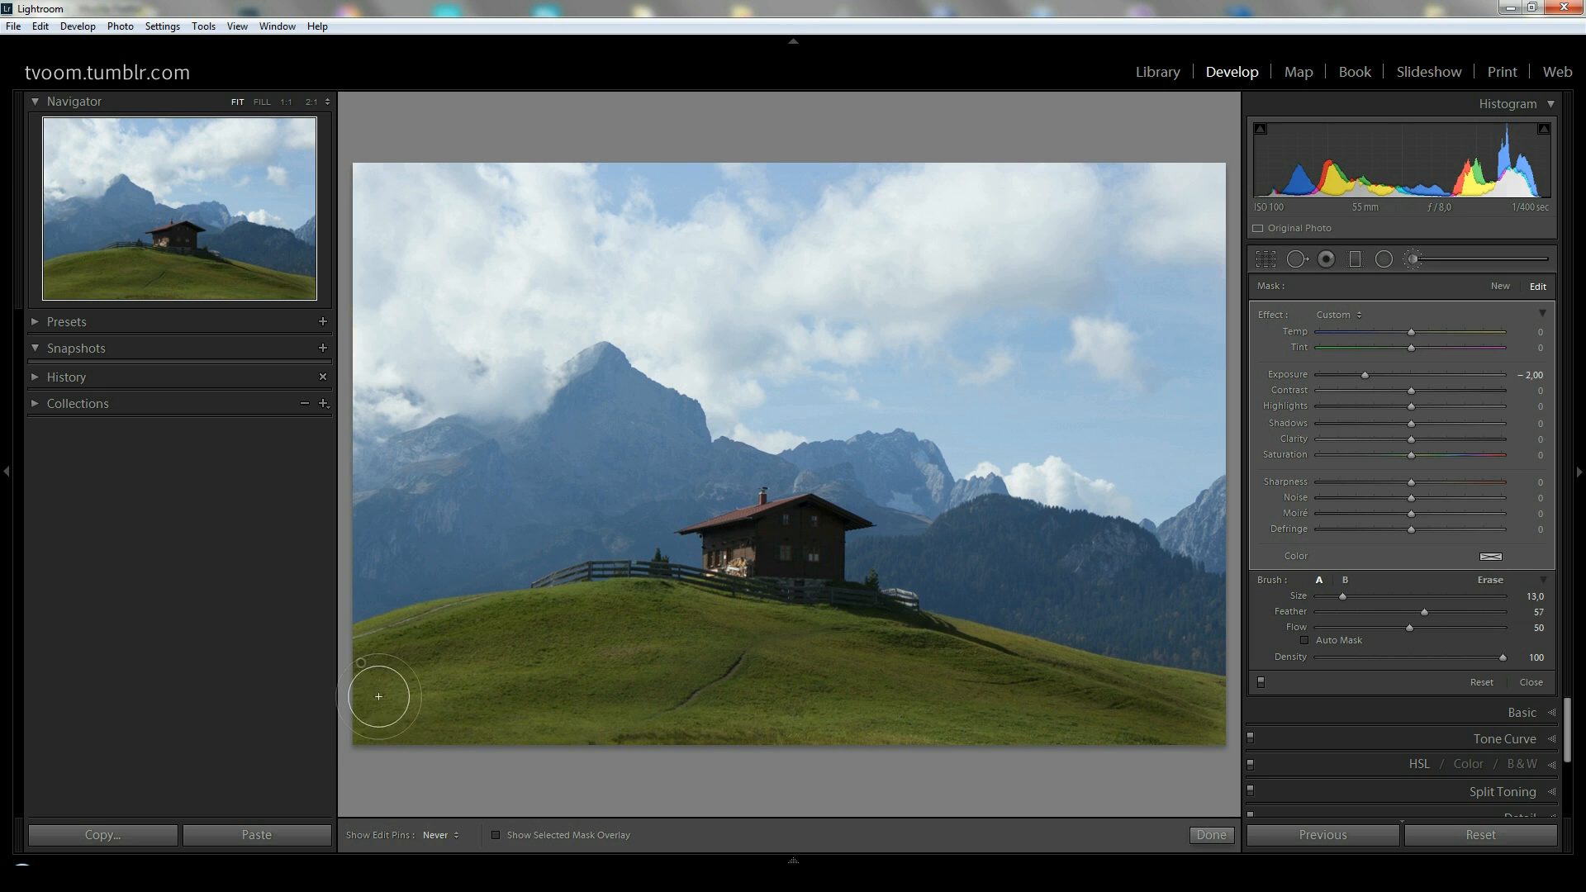
pyautogui.press('h')
pyautogui.press('h')
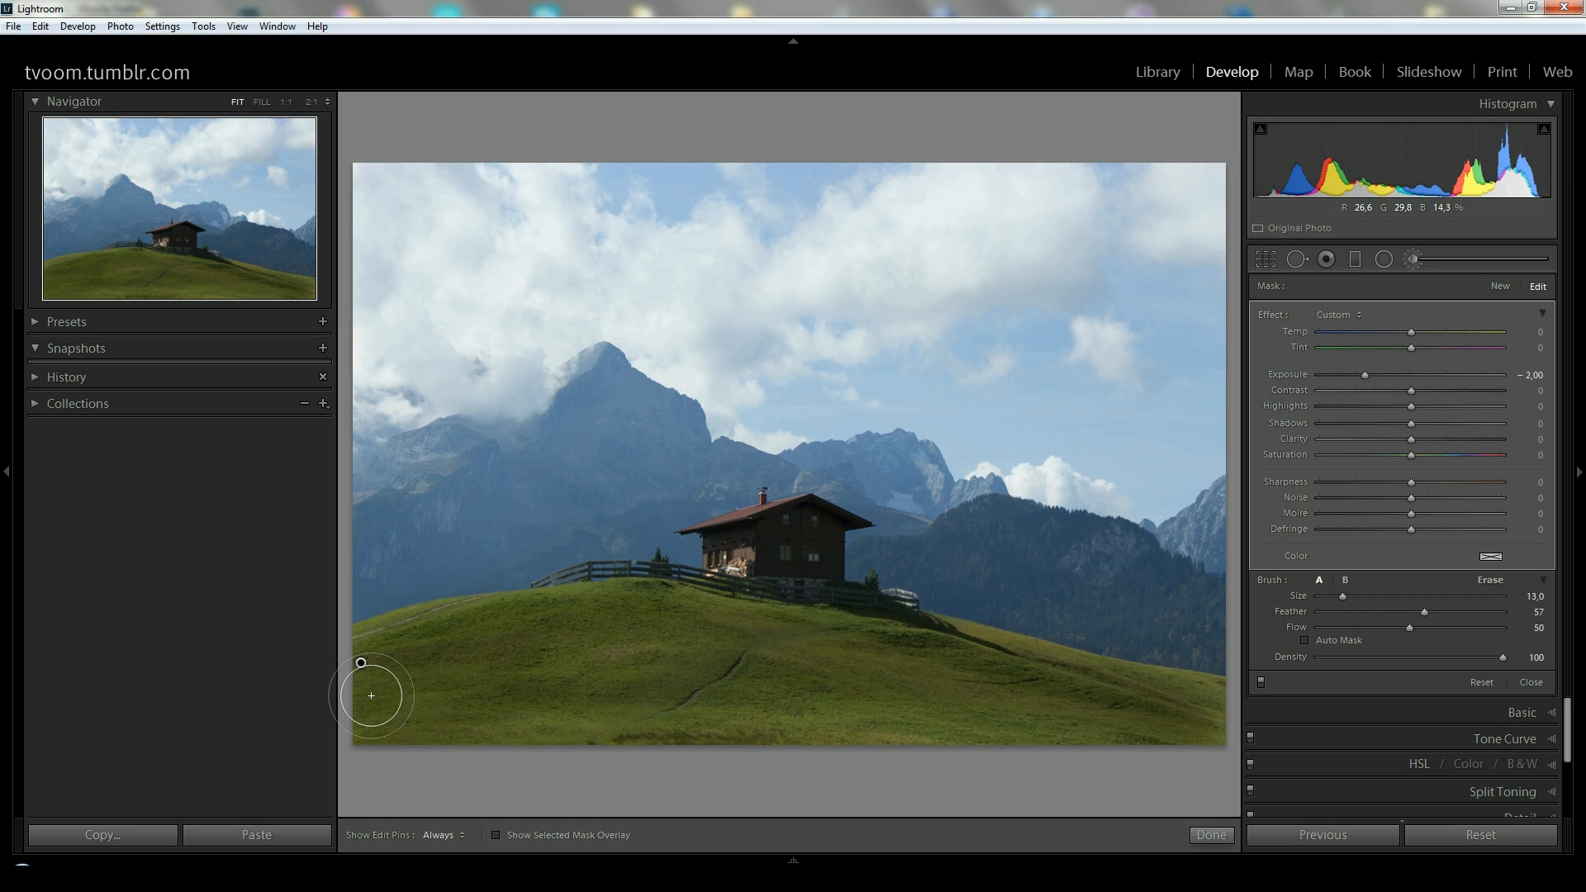
pyautogui.press('h')
pyautogui.press('h')
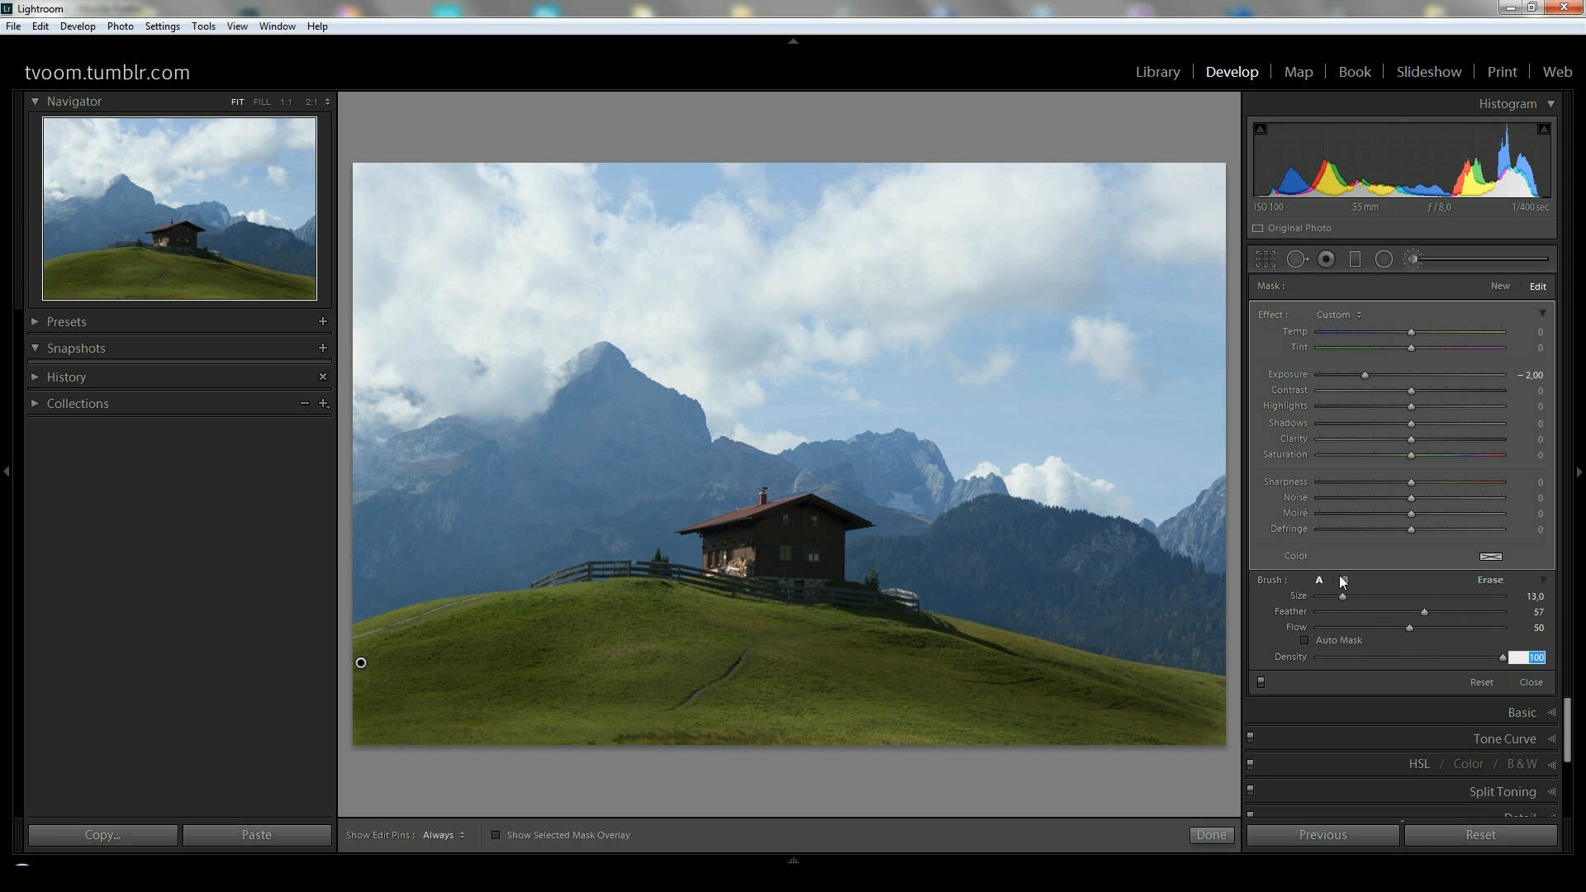
pyautogui.press('Delete')
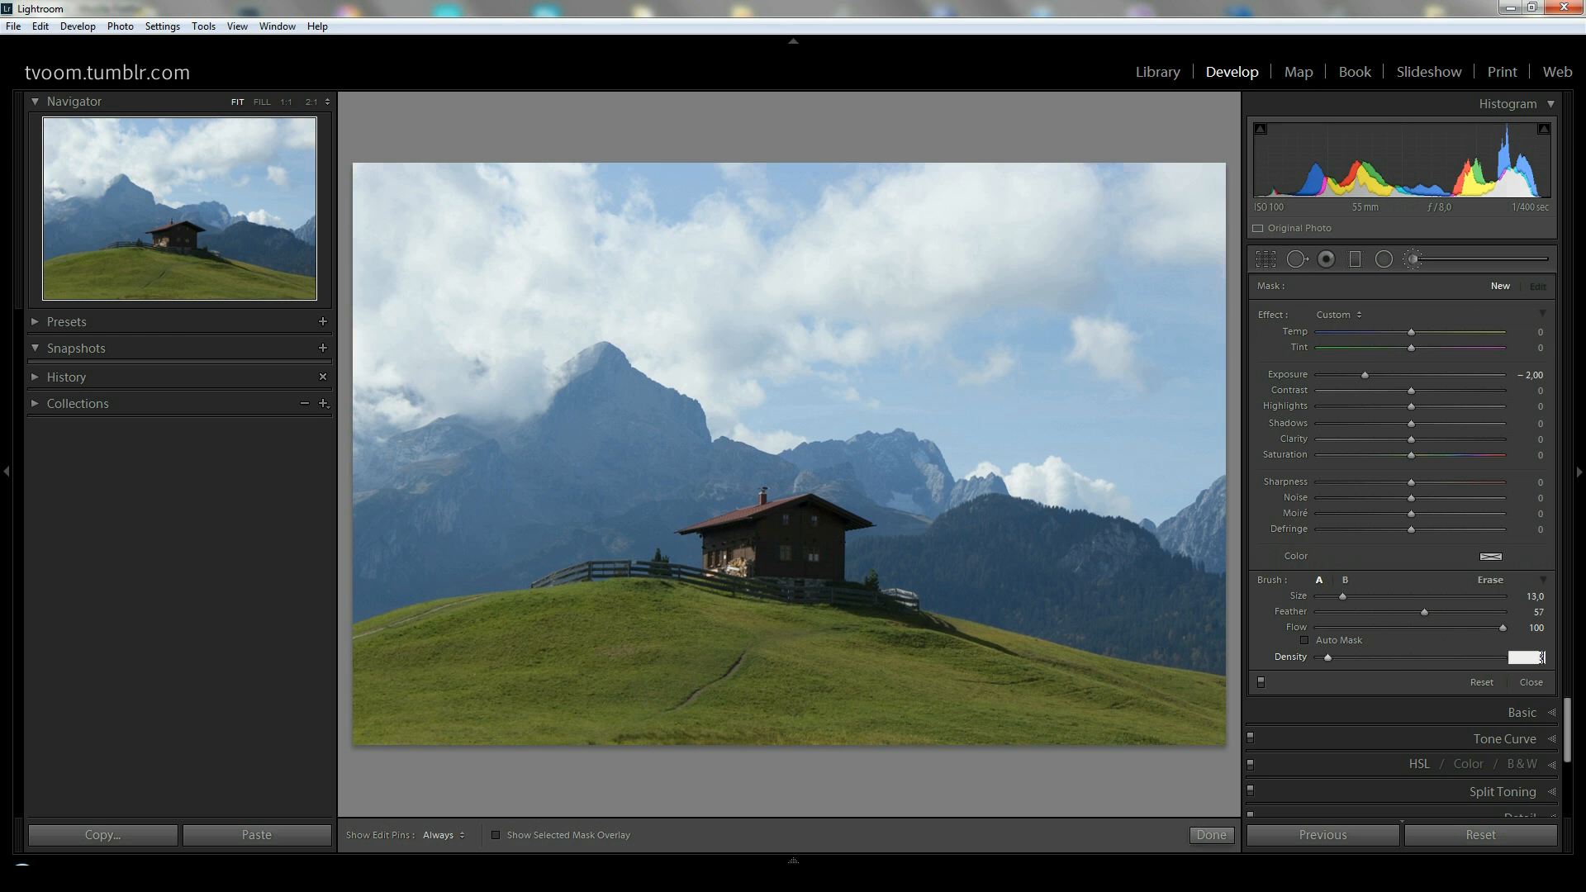
# Darken the whole grassy hill with overlapping strokes at size 13, flow 100 and density 50
pyautogui.press('h')
pyautogui.moveTo(365, 672)
pyautogui.mouseDown()
pyautogui.moveTo(482, 647)
pyautogui.moveTo(723, 655)
pyautogui.mouseUp()
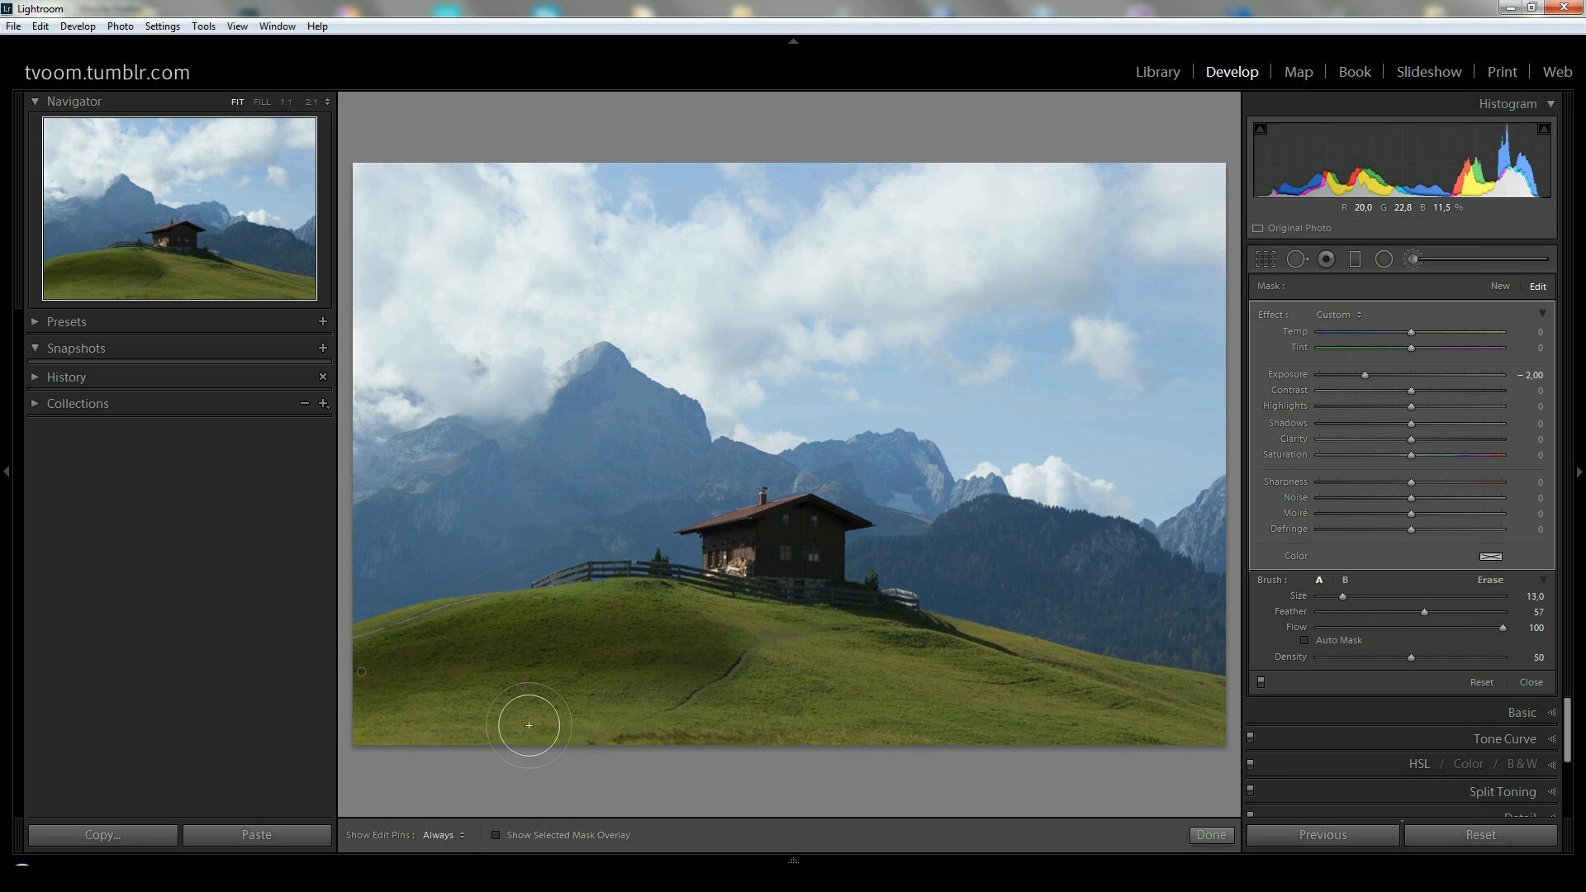
pyautogui.moveTo(463, 753); pyautogui.dragTo(738, 713)
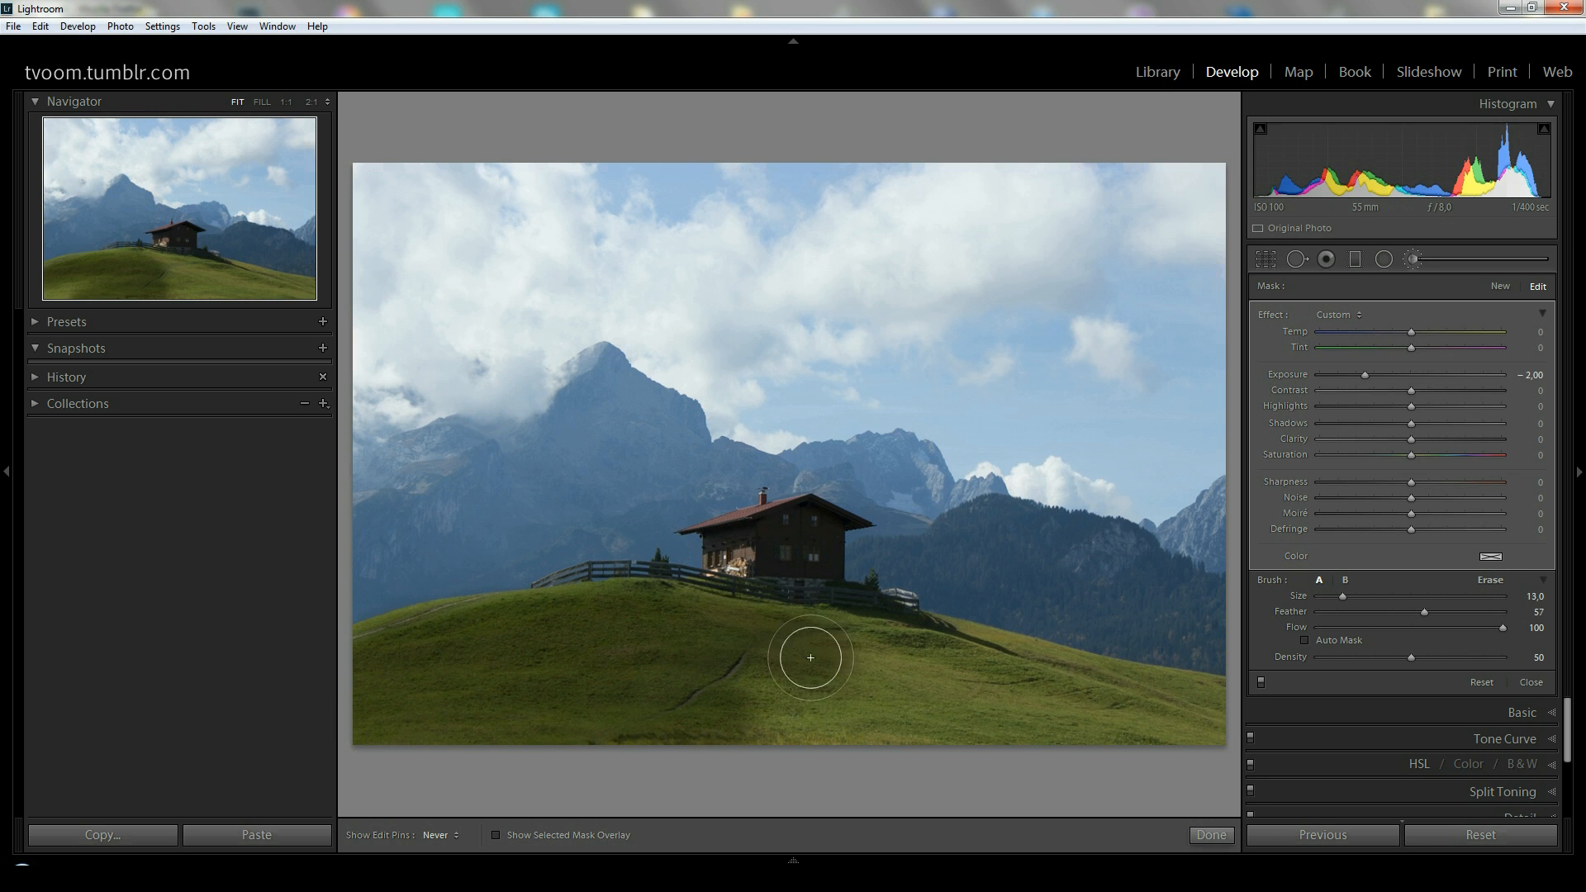
pyautogui.moveTo(650, 661)
pyautogui.mouseDown()
pyautogui.moveTo(814, 676)
pyautogui.moveTo(728, 726)
pyautogui.moveTo(869, 698)
pyautogui.moveTo(855, 681)
pyautogui.mouseUp()
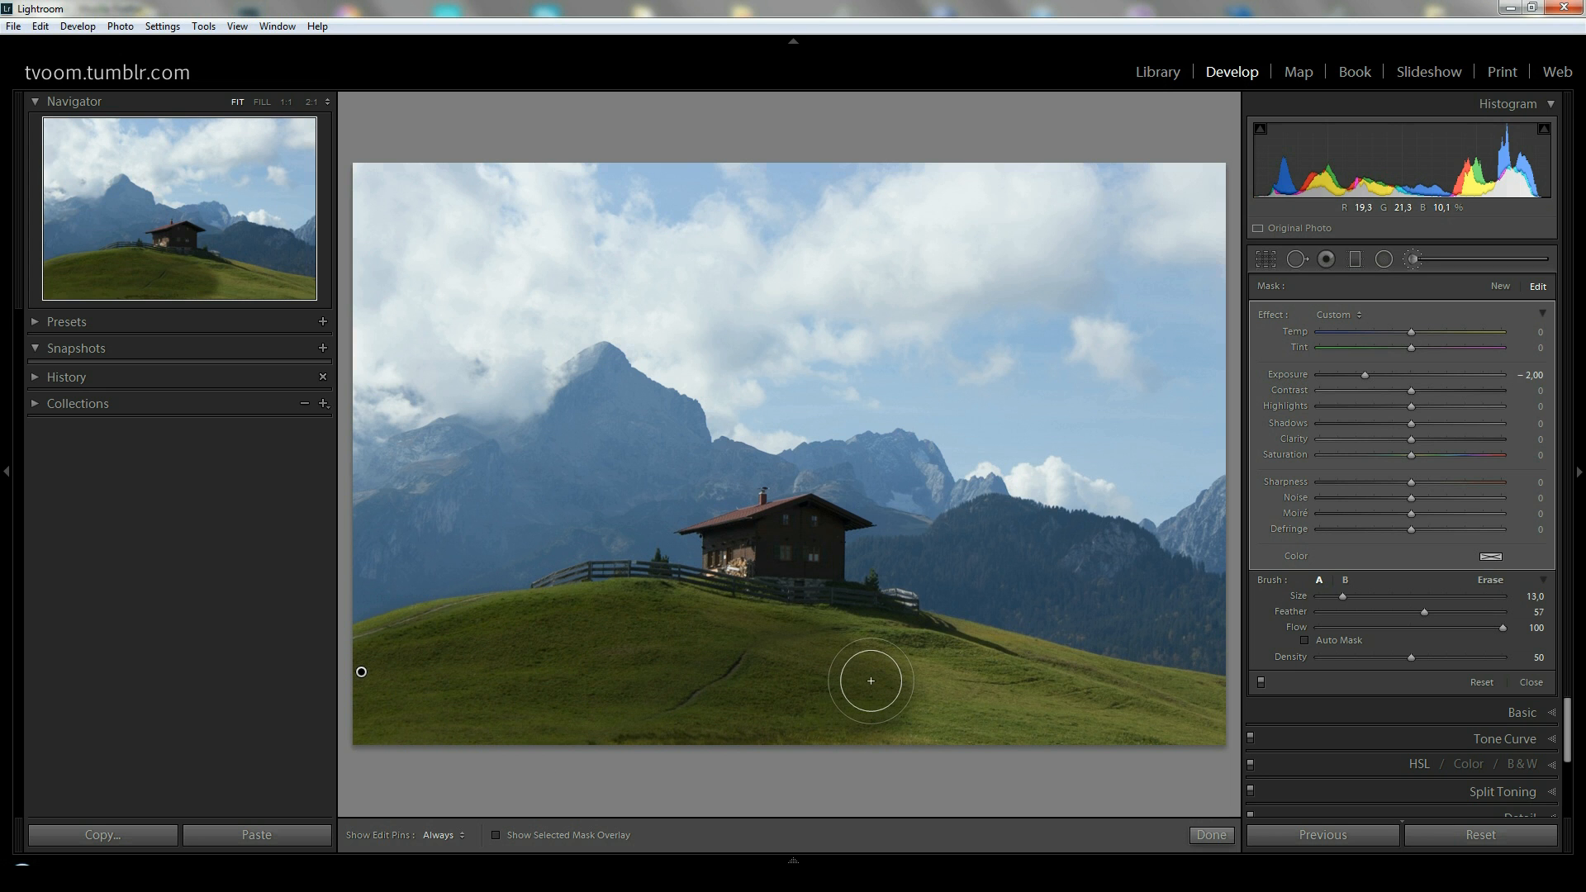
pyautogui.moveTo(867, 648)
pyautogui.mouseDown()
pyautogui.moveTo(1064, 677)
pyautogui.moveTo(1250, 735)
pyautogui.moveTo(821, 750)
pyautogui.moveTo(919, 712)
pyautogui.moveTo(1237, 743)
pyautogui.moveTo(1213, 722)
pyautogui.moveTo(841, 704)
pyautogui.moveTo(721, 724)
pyautogui.moveTo(359, 724)
pyautogui.moveTo(353, 691)
pyautogui.moveTo(411, 661)
pyautogui.moveTo(336, 680)
pyautogui.moveTo(554, 634)
pyautogui.moveTo(943, 691)
pyautogui.mouseUp()
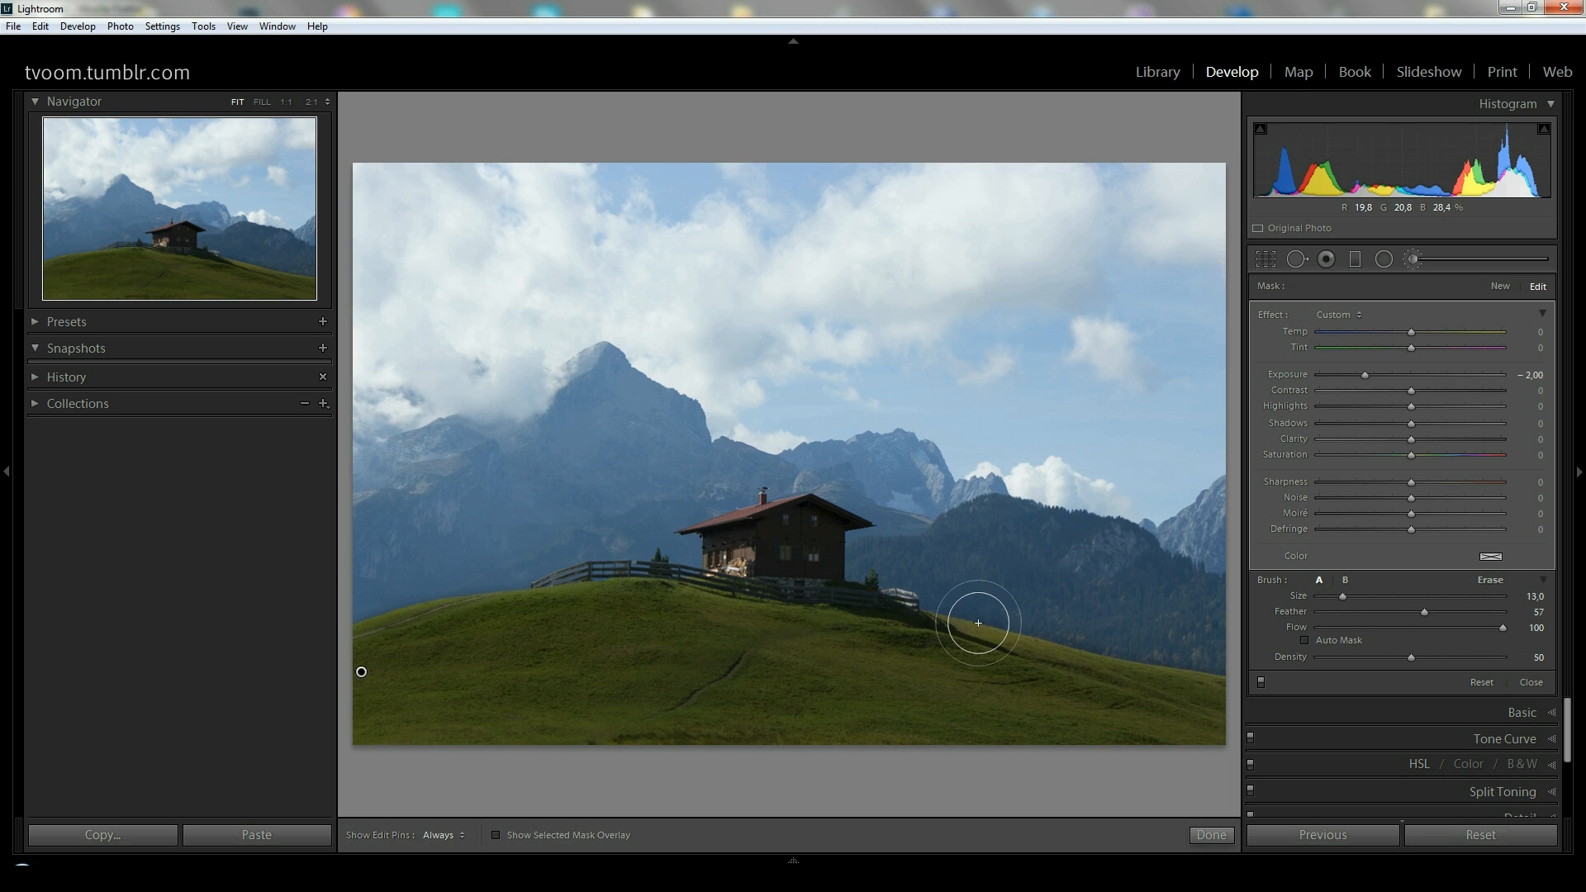
# Erase the darkening that spilled onto the forested slope above the hill's edge, using a size 9 Erase brush
pyautogui.click(1057, 654)
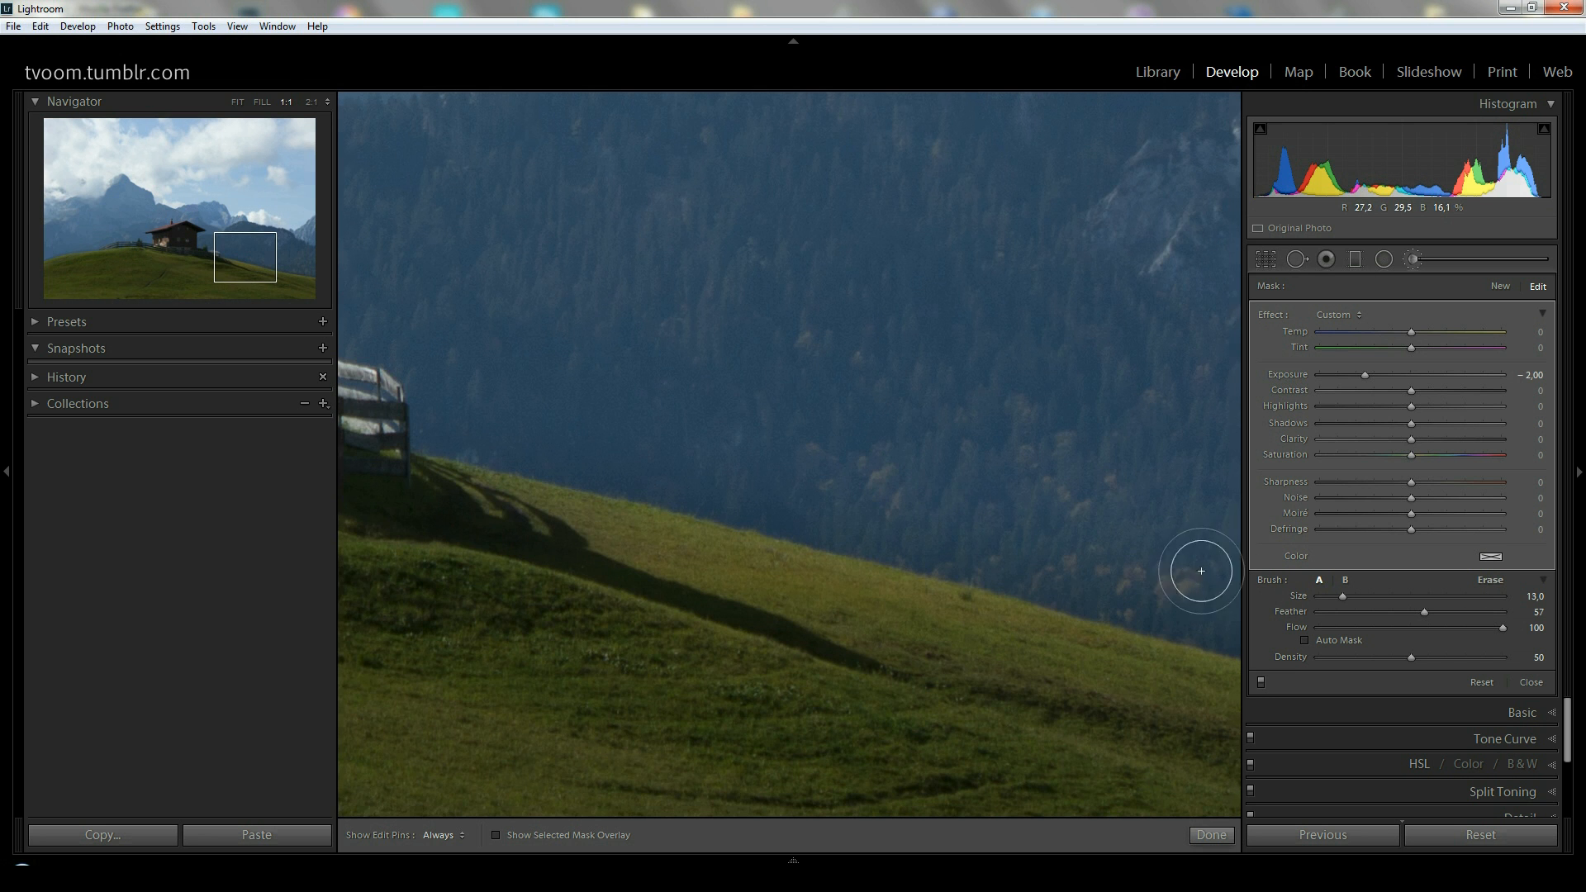
pyautogui.click(1489, 581)
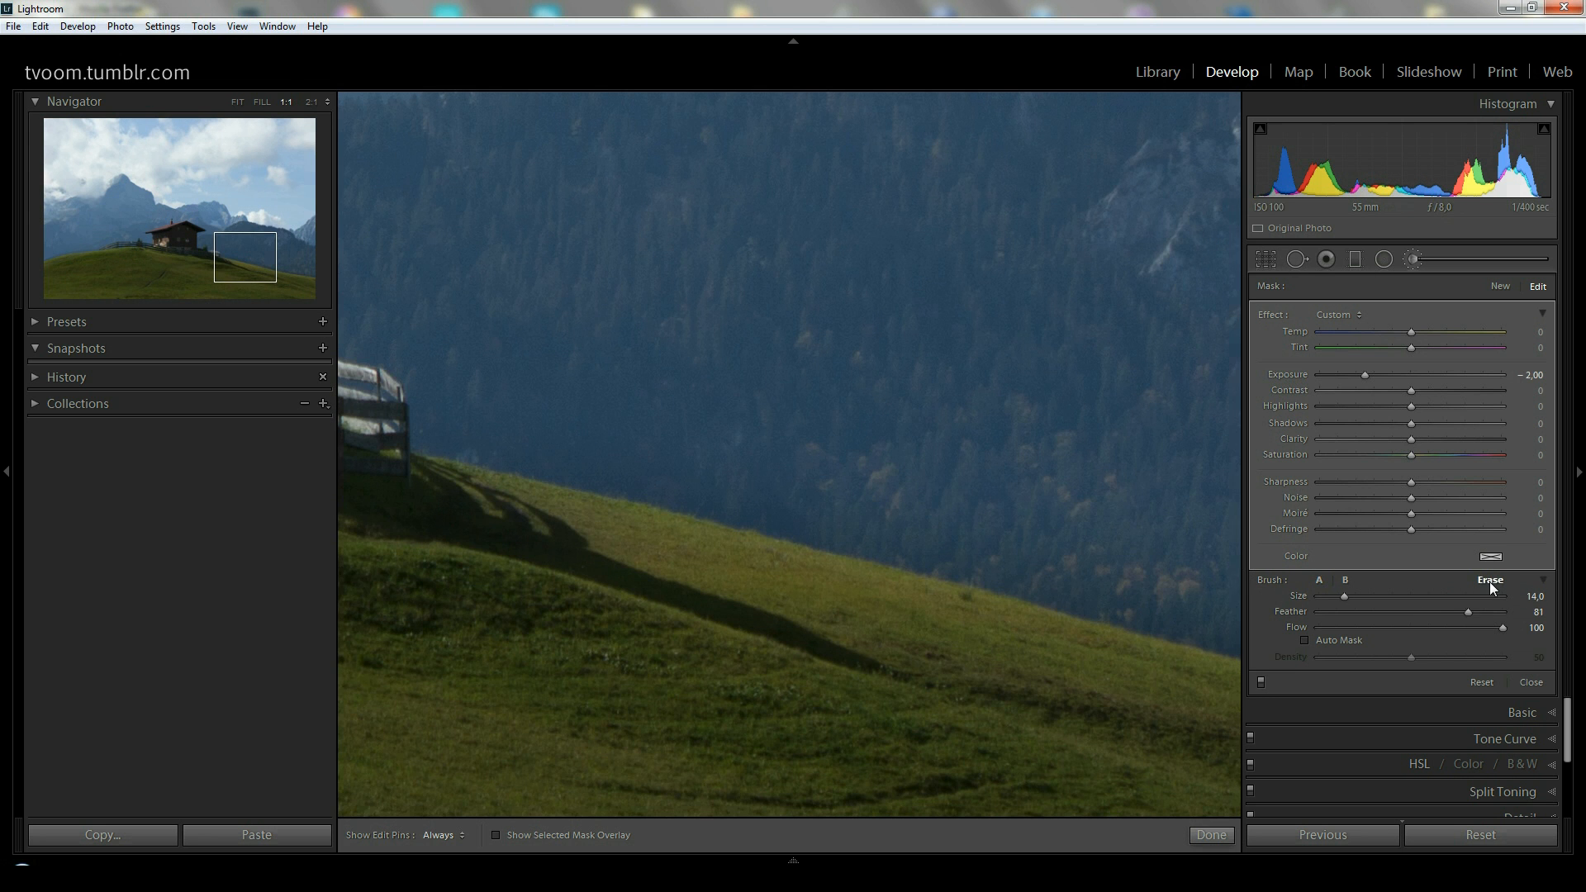
pyautogui.scroll(-5, 1146, 535)
pyautogui.press('h')
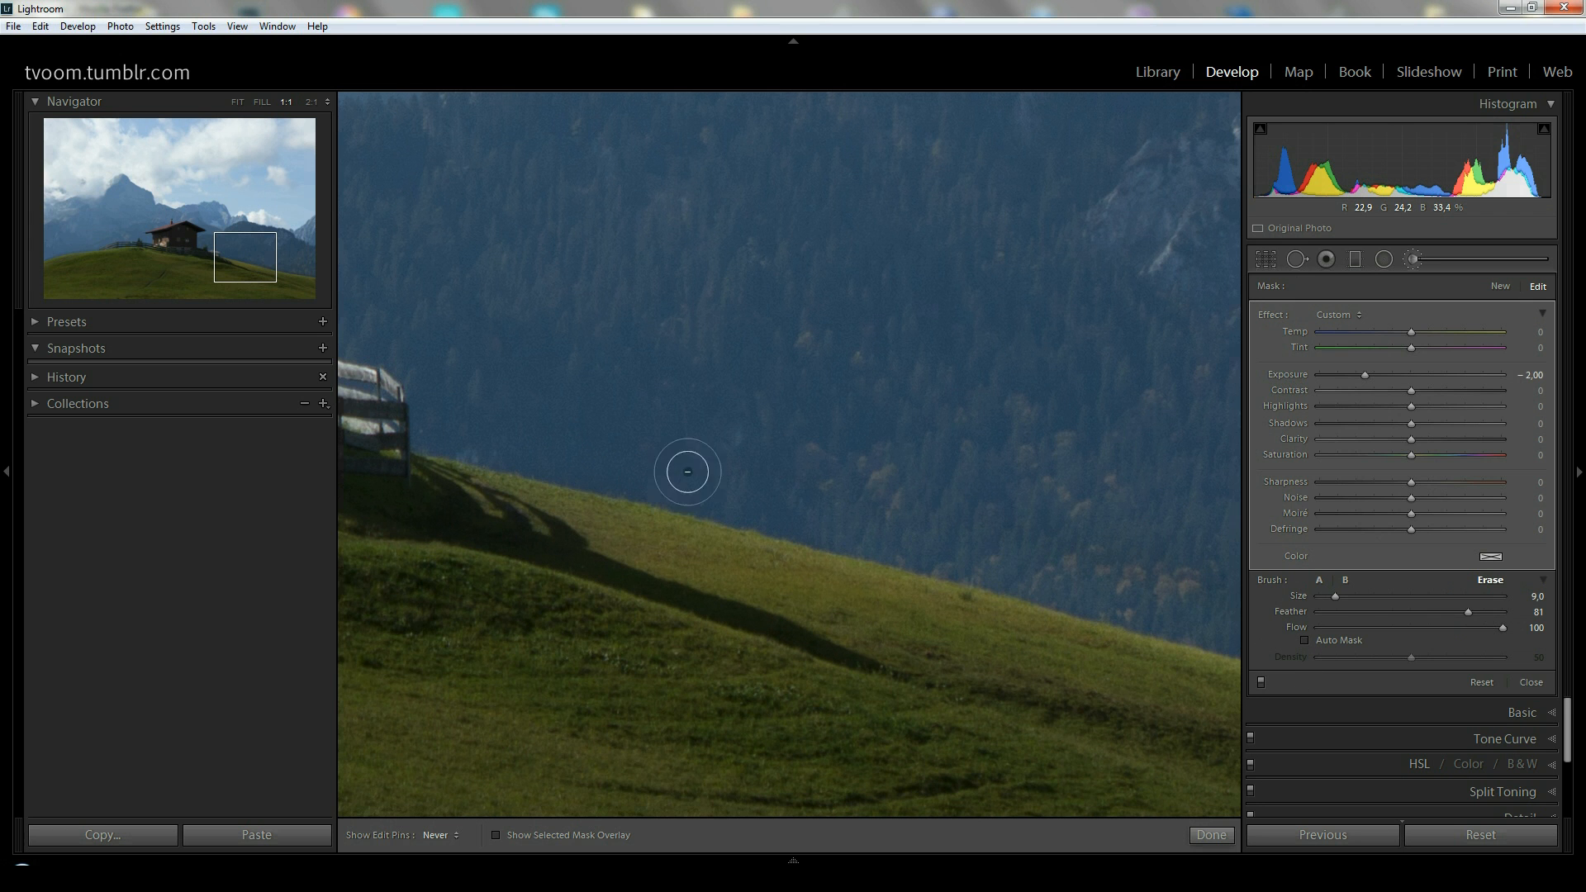
pyautogui.press('h')
# Switch back and forth between brush A and the Erase brush, and delete the hill's darkening mask
pyautogui.click(1319, 581)
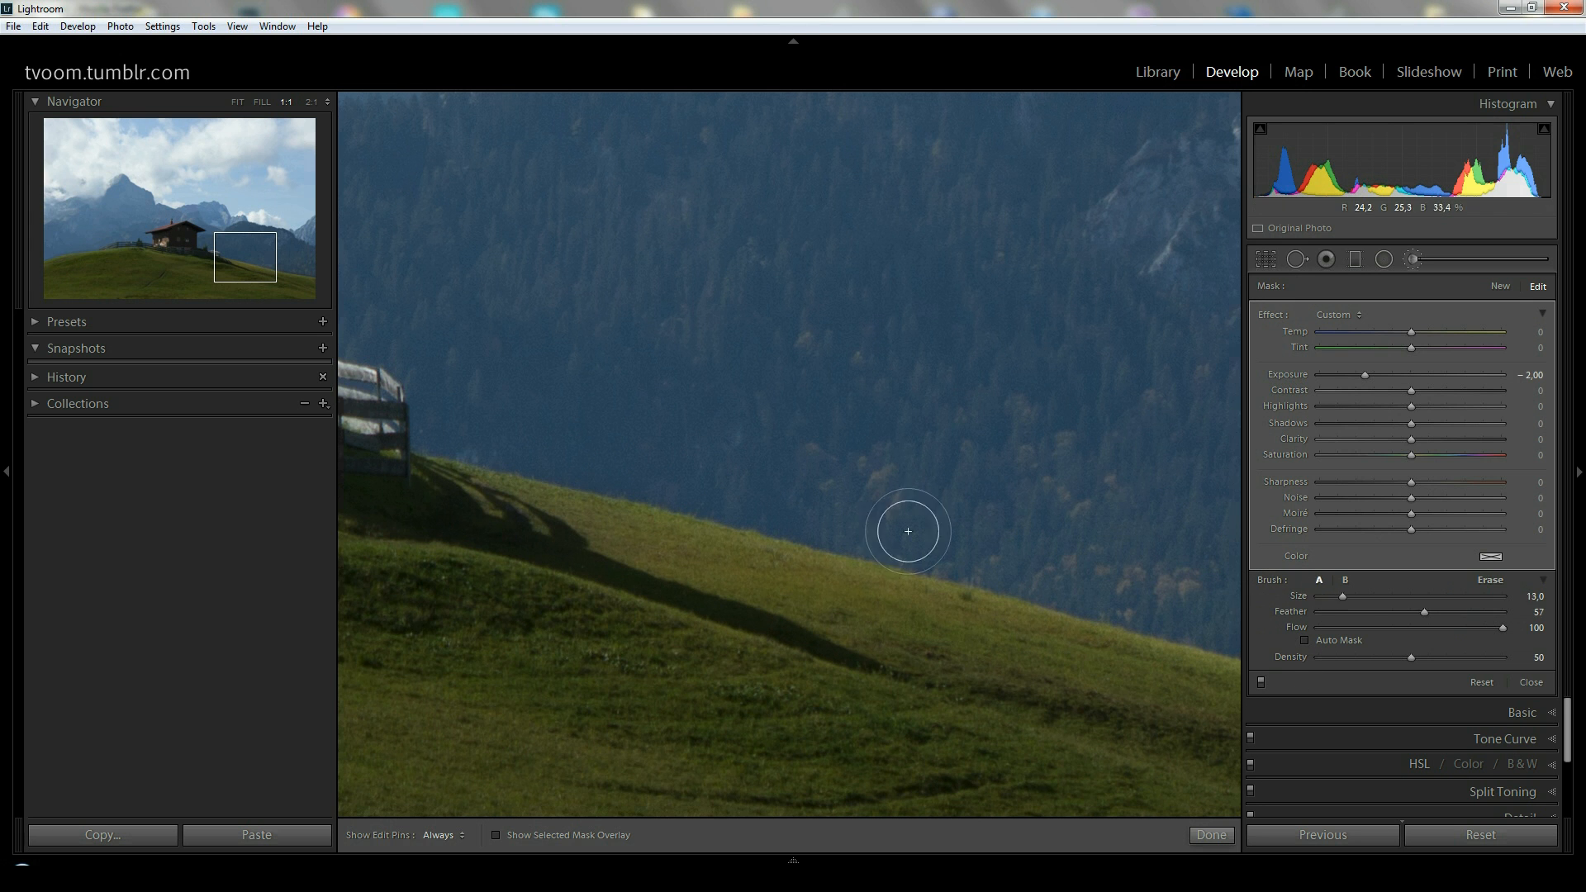
pyautogui.click(1491, 582)
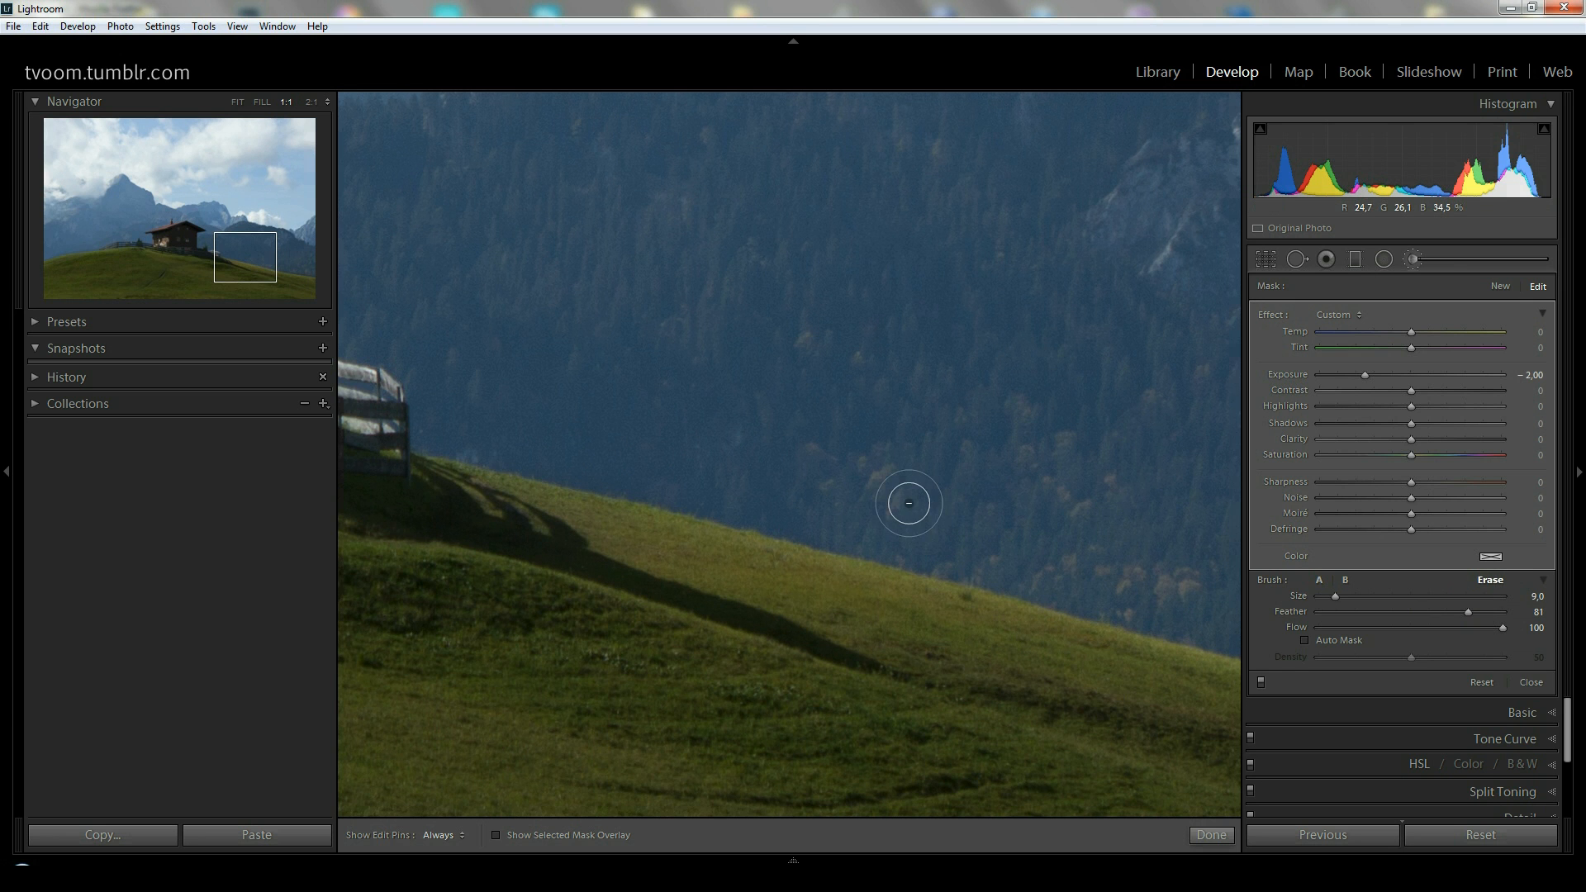
pyautogui.click(1319, 580)
pyautogui.press('alt')
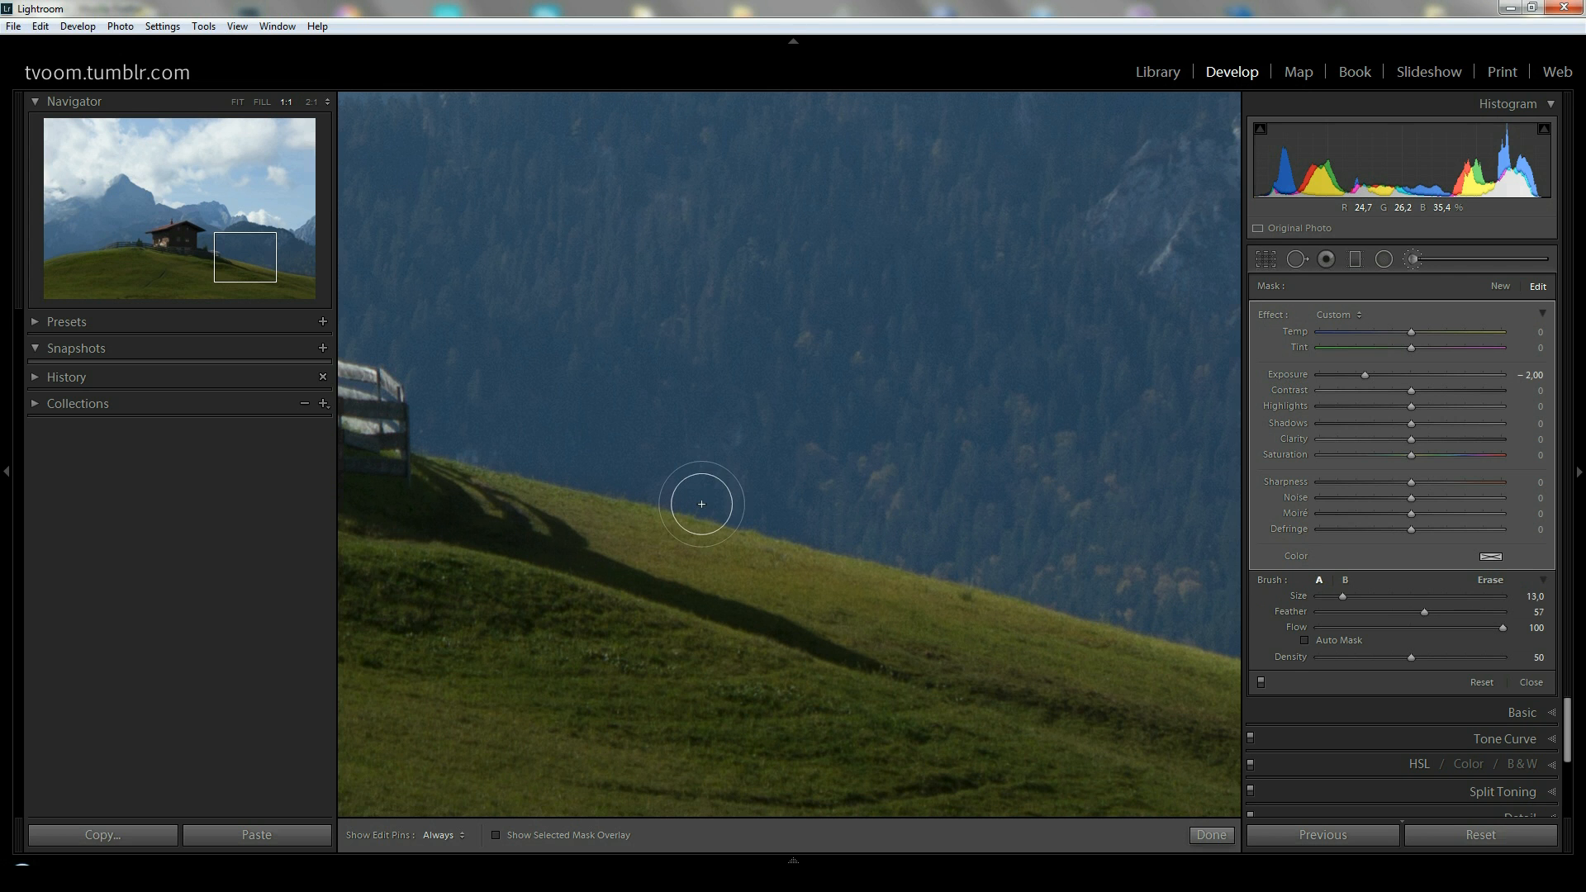
pyautogui.press('alt')
pyautogui.click(699, 615)
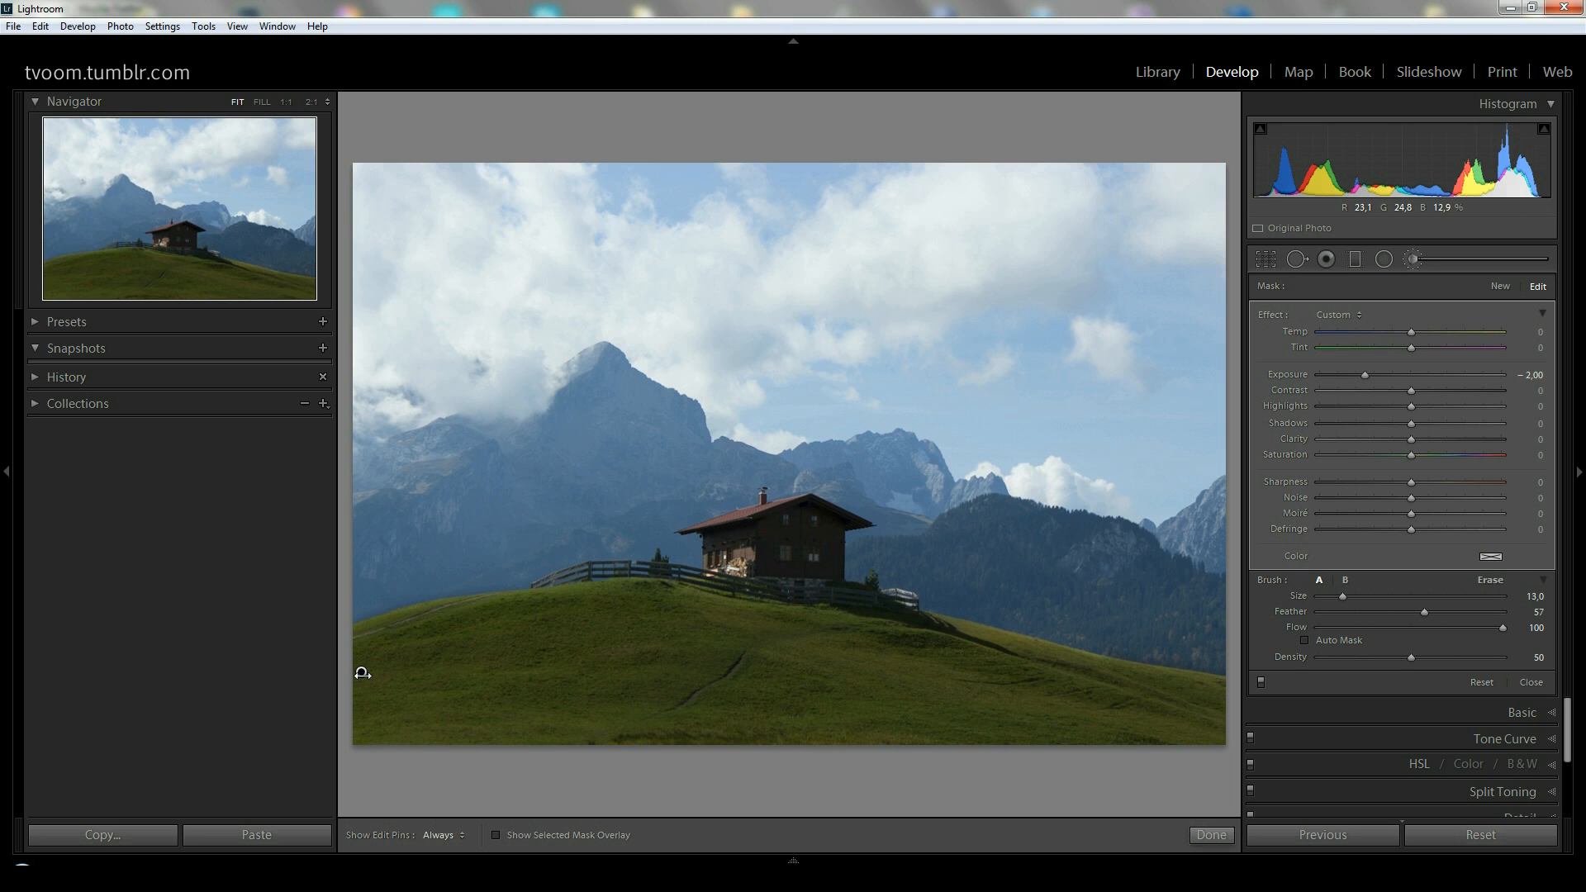
pyautogui.press('Delete')
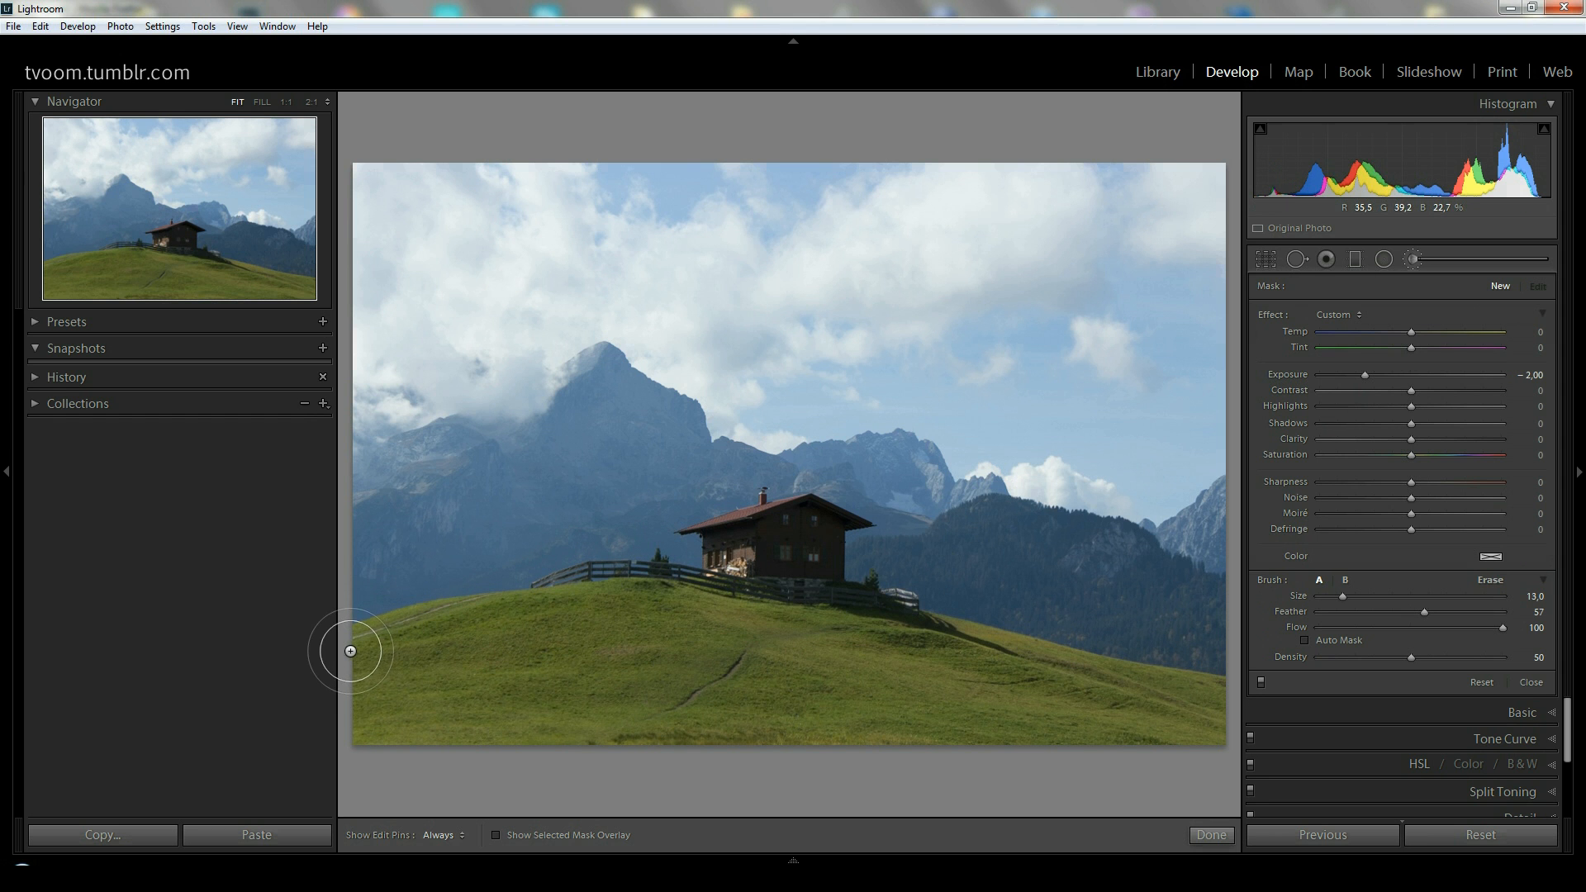
# Paint a darkening stroke along the hill's left ridge with Auto Mask off, and delete the mask
pyautogui.moveTo(350, 651)
pyautogui.mouseDown()
pyautogui.moveTo(498, 610)
pyautogui.moveTo(615, 612)
pyautogui.mouseUp()
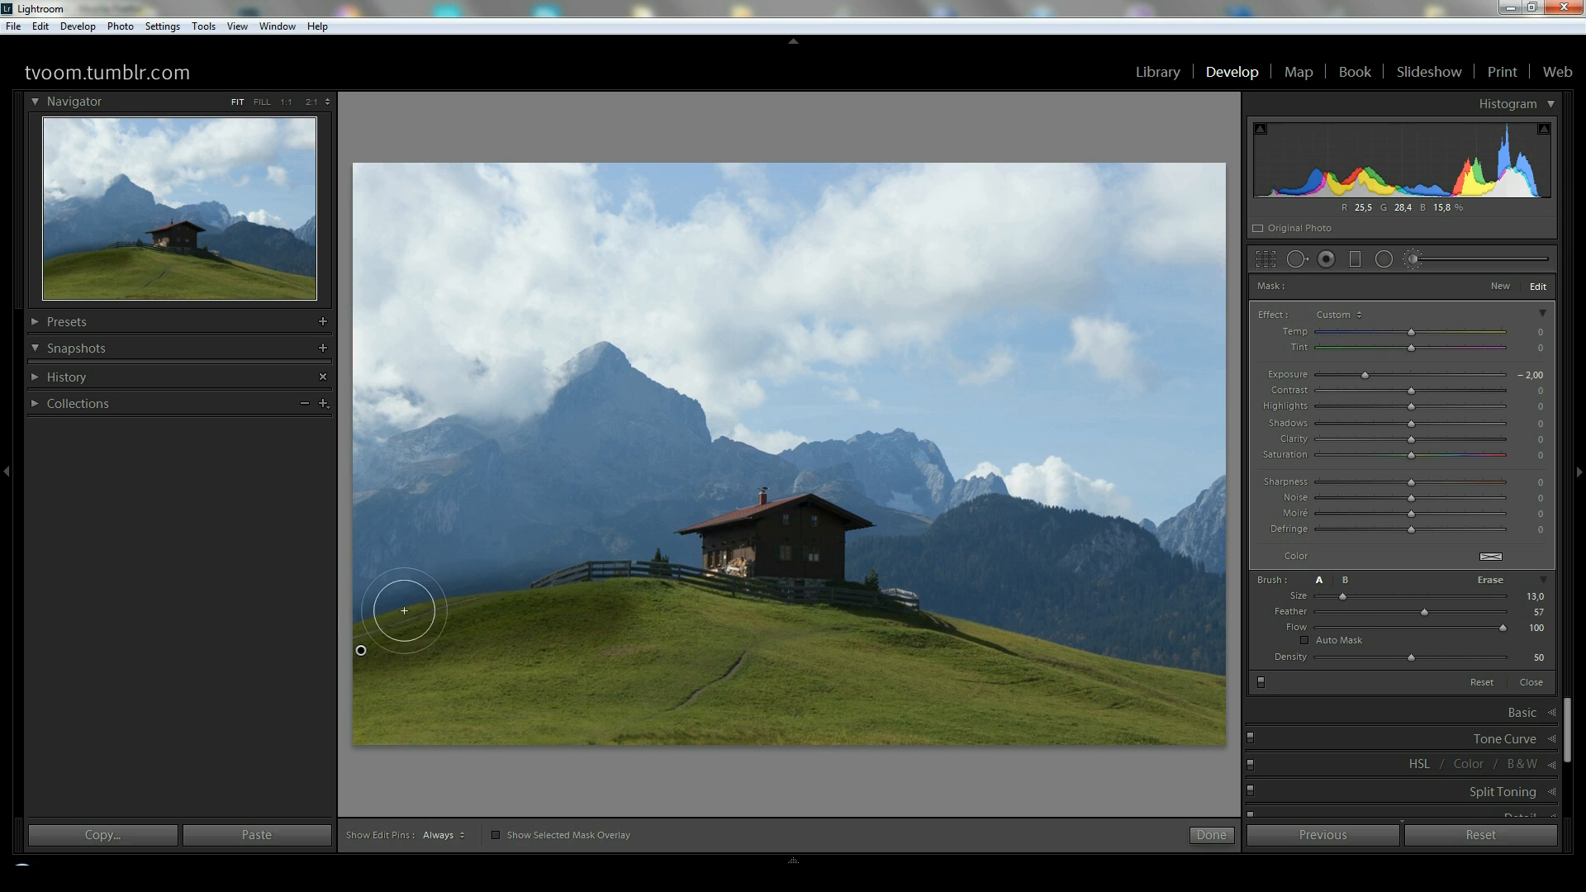
pyautogui.press('Delete')
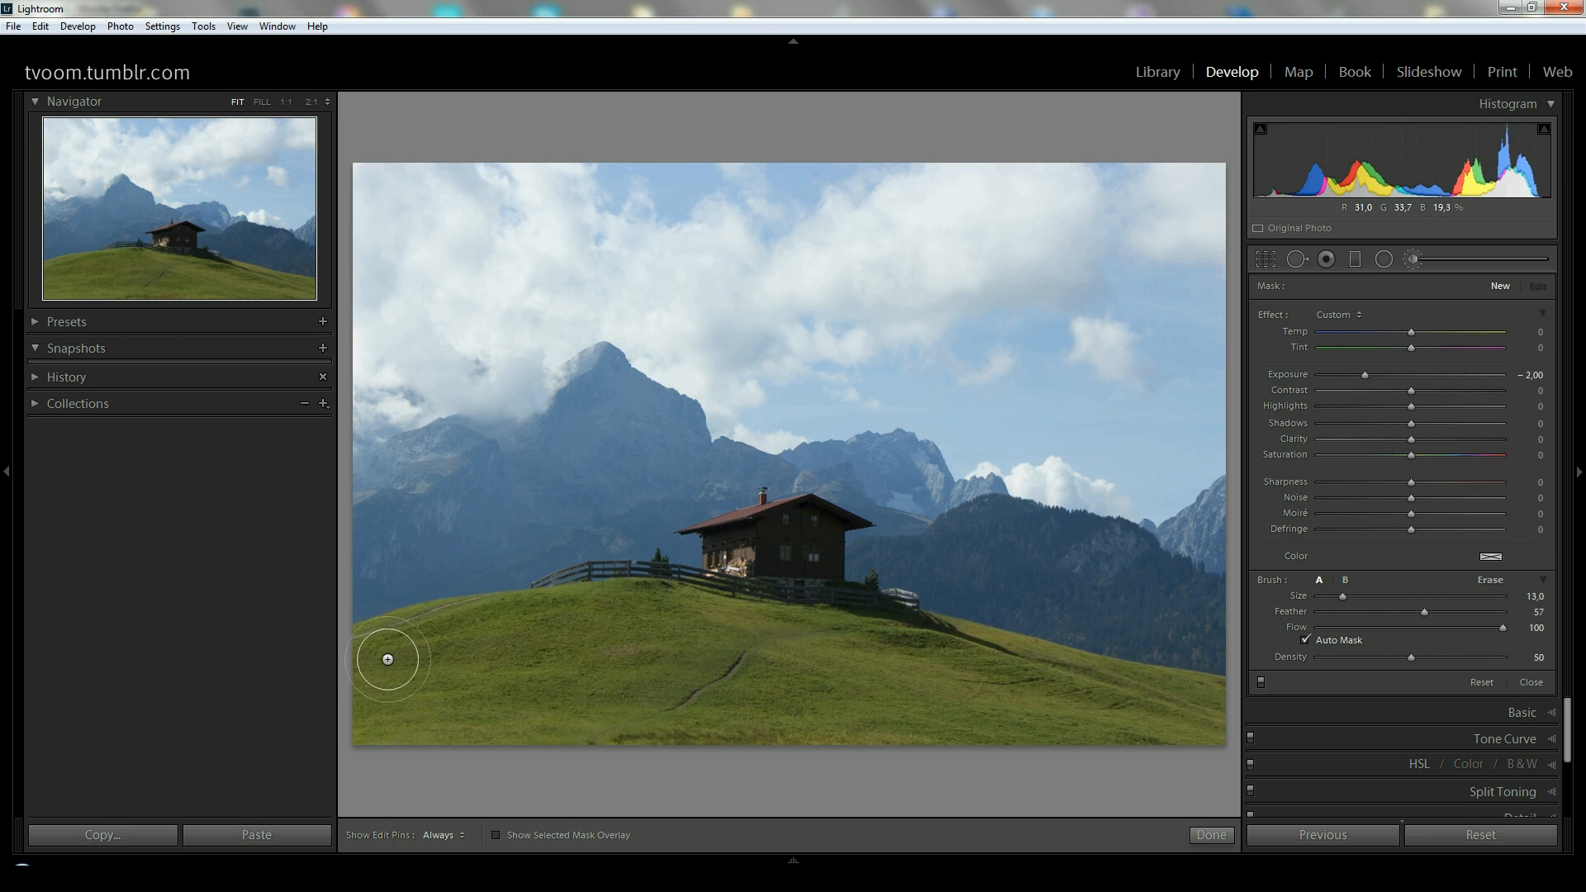
# Turn on Auto Mask and paint darkening over the left side of the hill and along its right slope
pyautogui.press('h')
pyautogui.moveTo(411, 623)
pyautogui.mouseDown()
pyautogui.moveTo(580, 594)
pyautogui.moveTo(418, 632)
pyautogui.mouseUp()
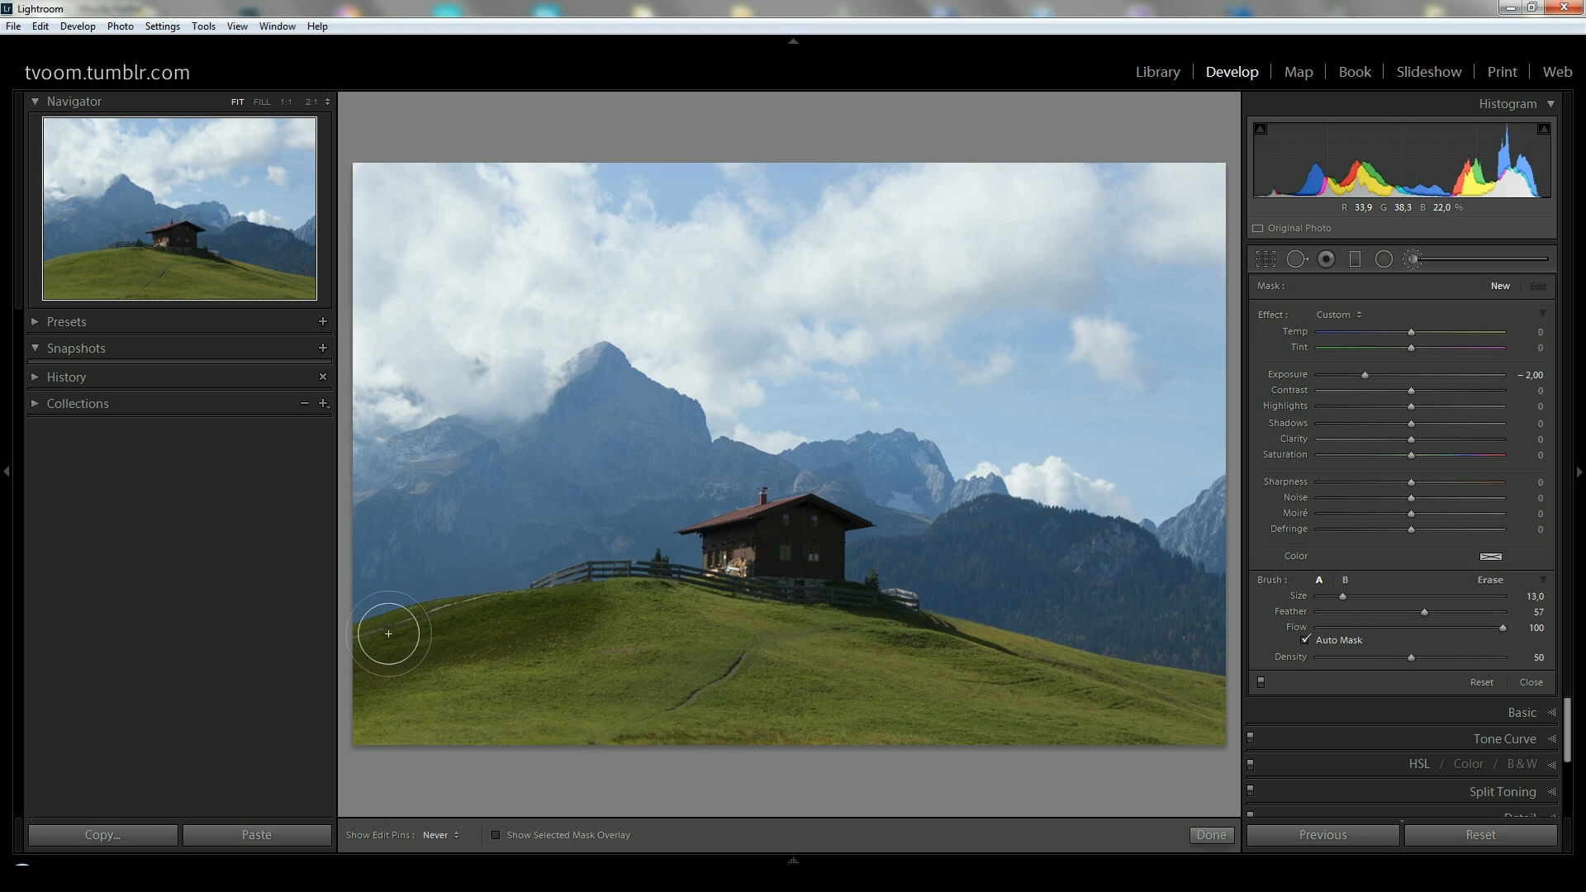
pyautogui.moveTo(360, 637)
pyautogui.mouseDown()
pyautogui.moveTo(537, 647)
pyautogui.moveTo(379, 708)
pyautogui.moveTo(389, 647)
pyautogui.moveTo(578, 645)
pyautogui.mouseUp()
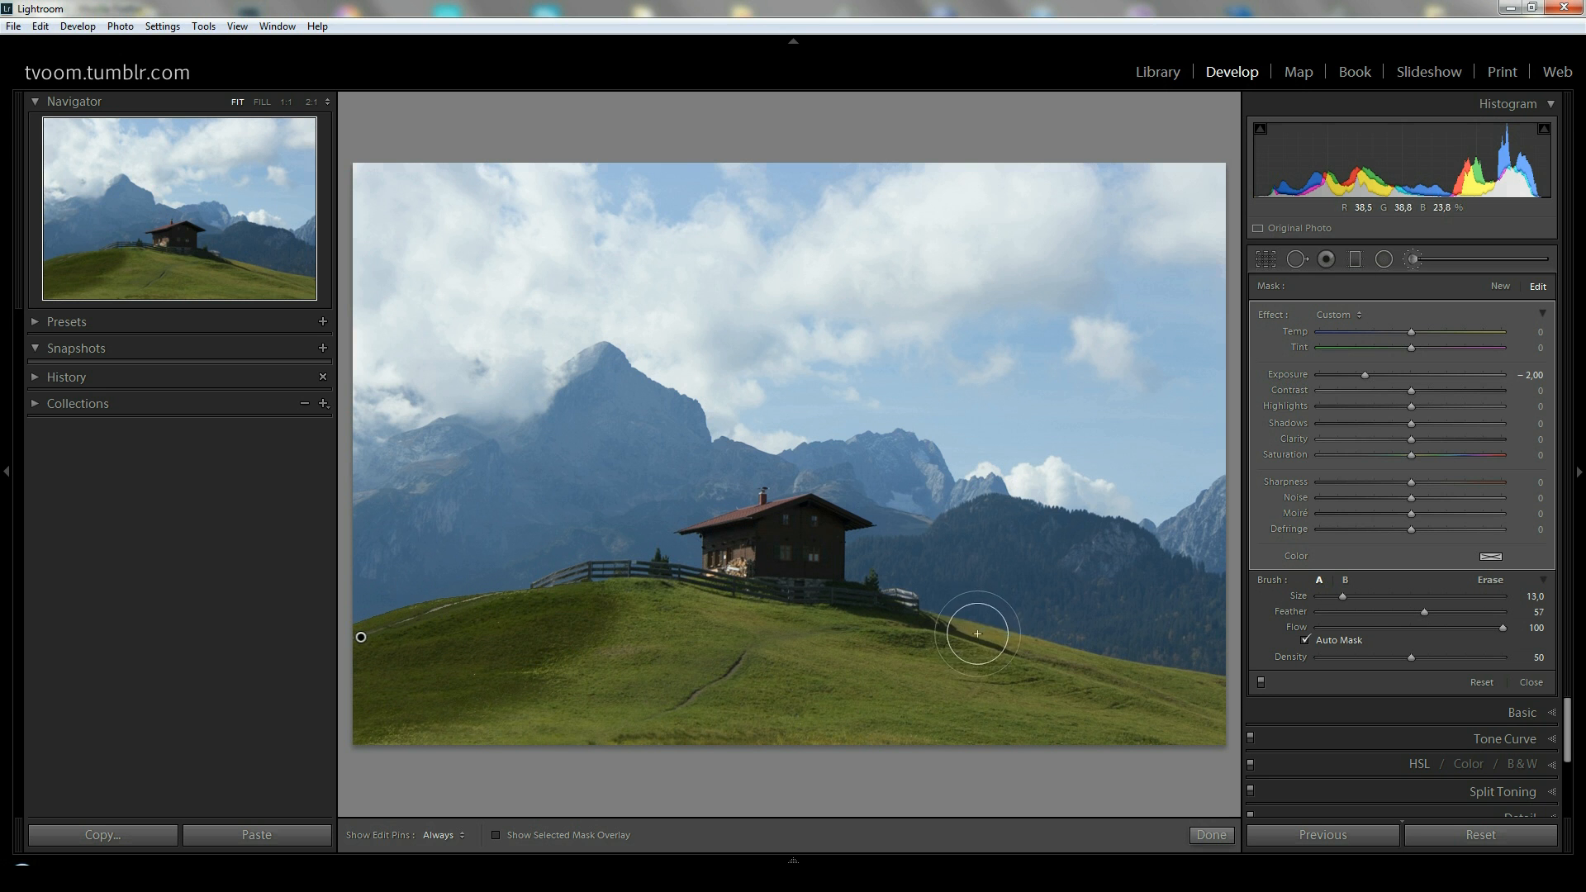
pyautogui.press('h')
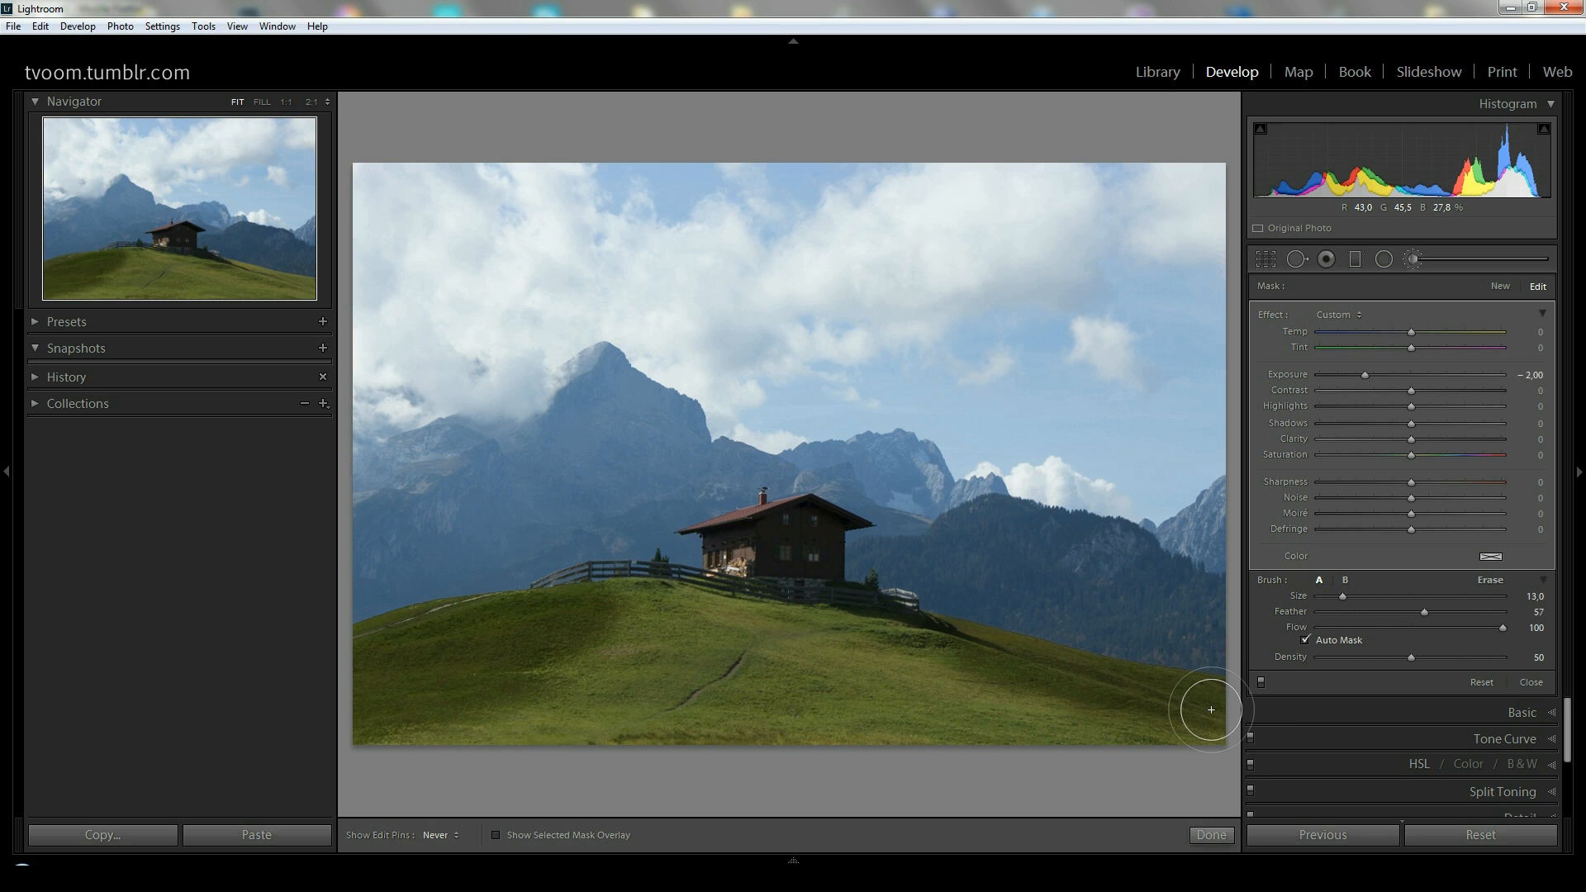
pyautogui.press('h')
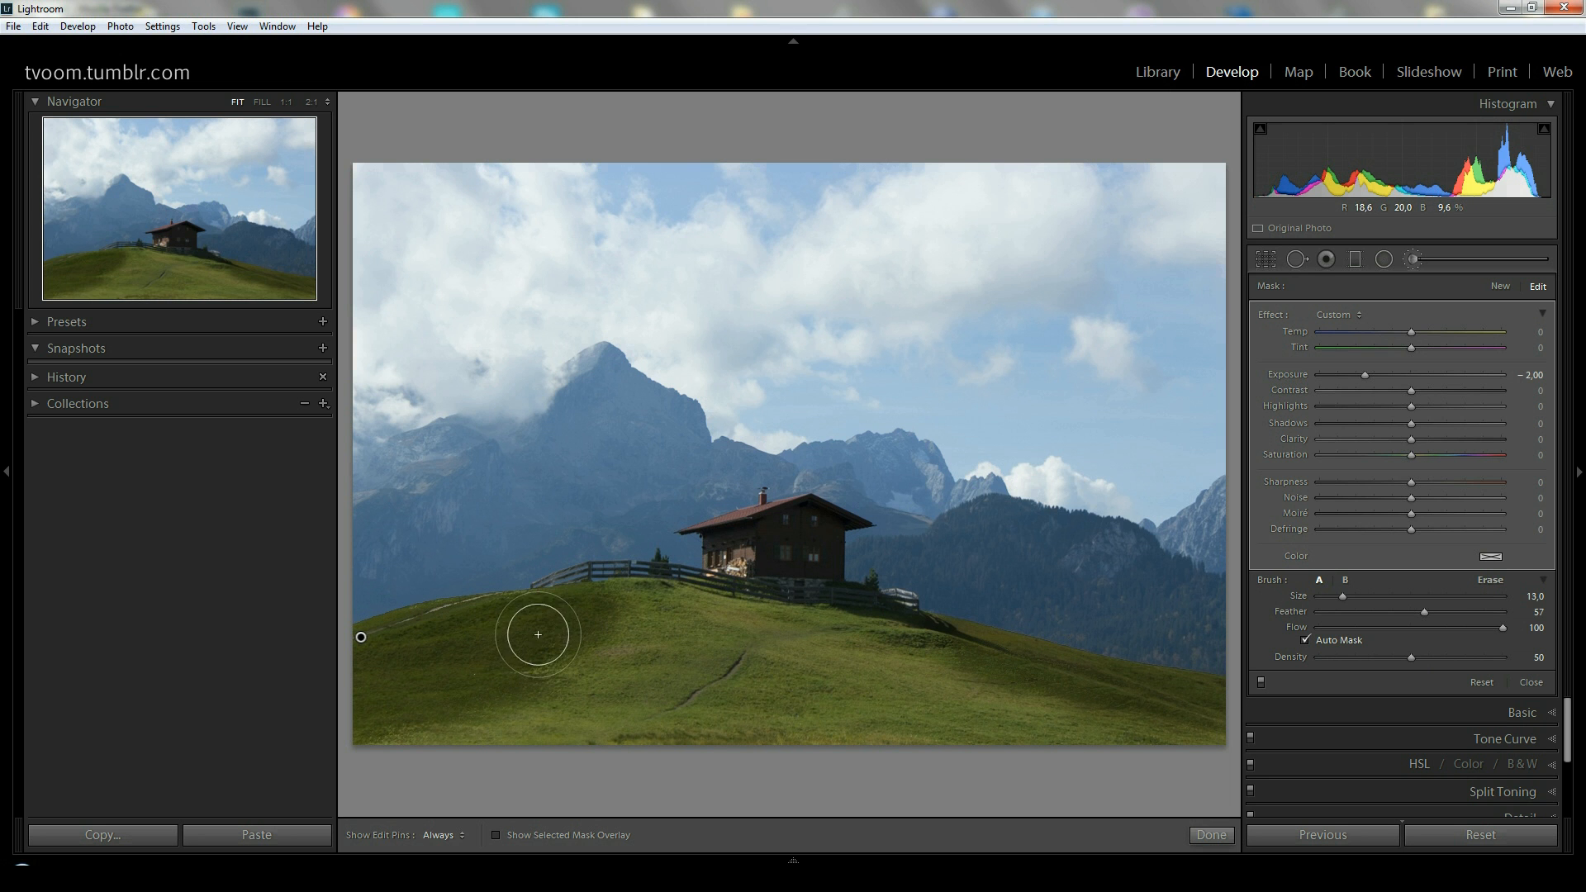
# Turn off Auto Mask and darken the light path near the hill's left ridge with a size 8 brush
pyautogui.click(453, 611)
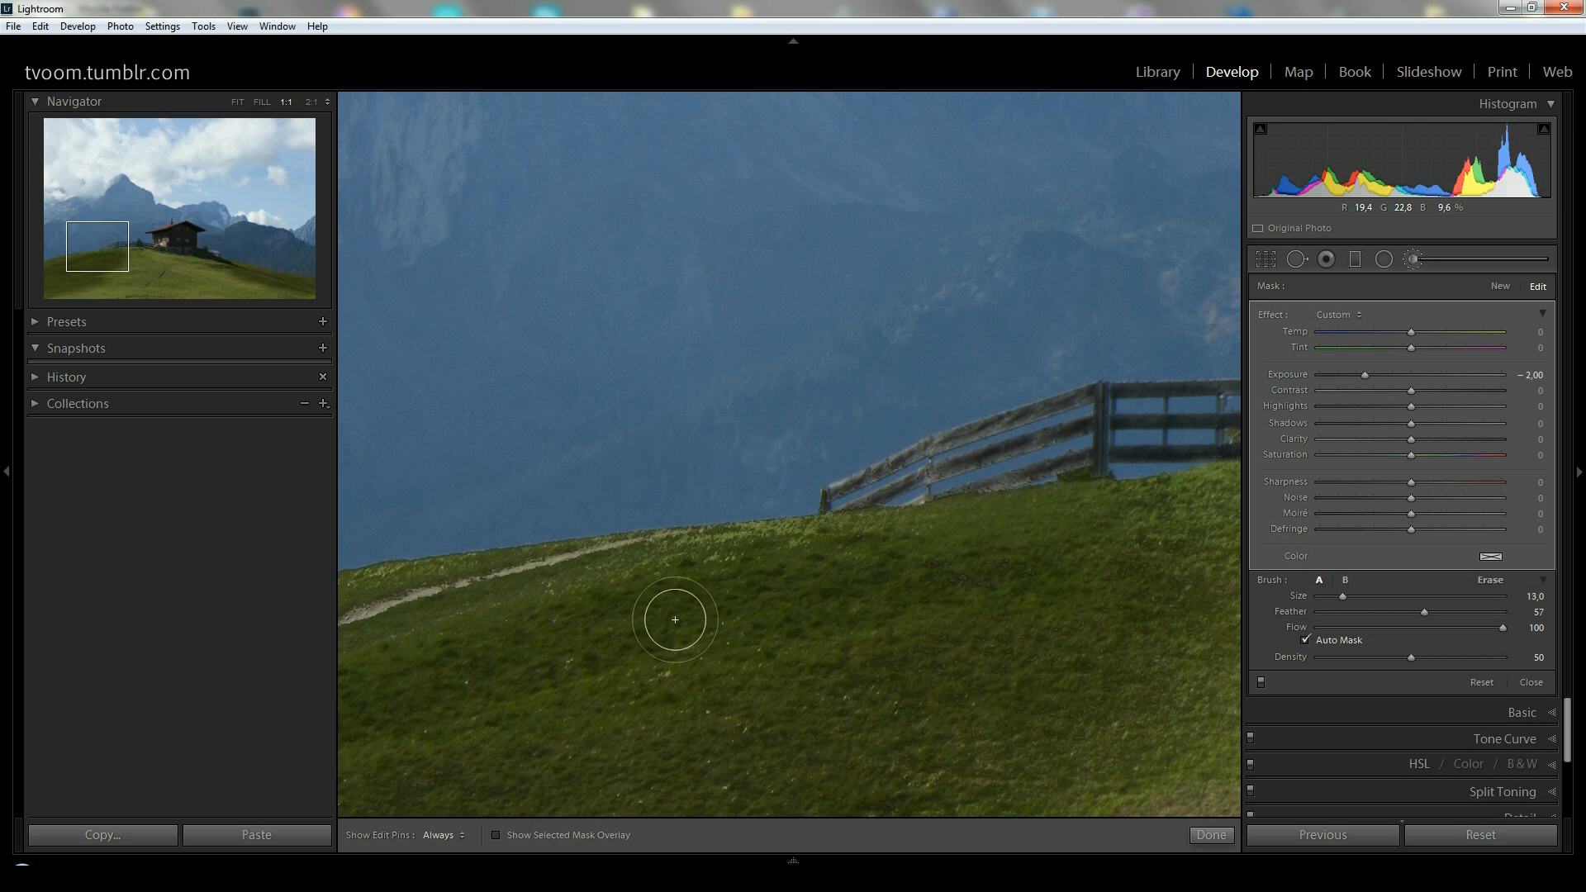
pyautogui.click(728, 586)
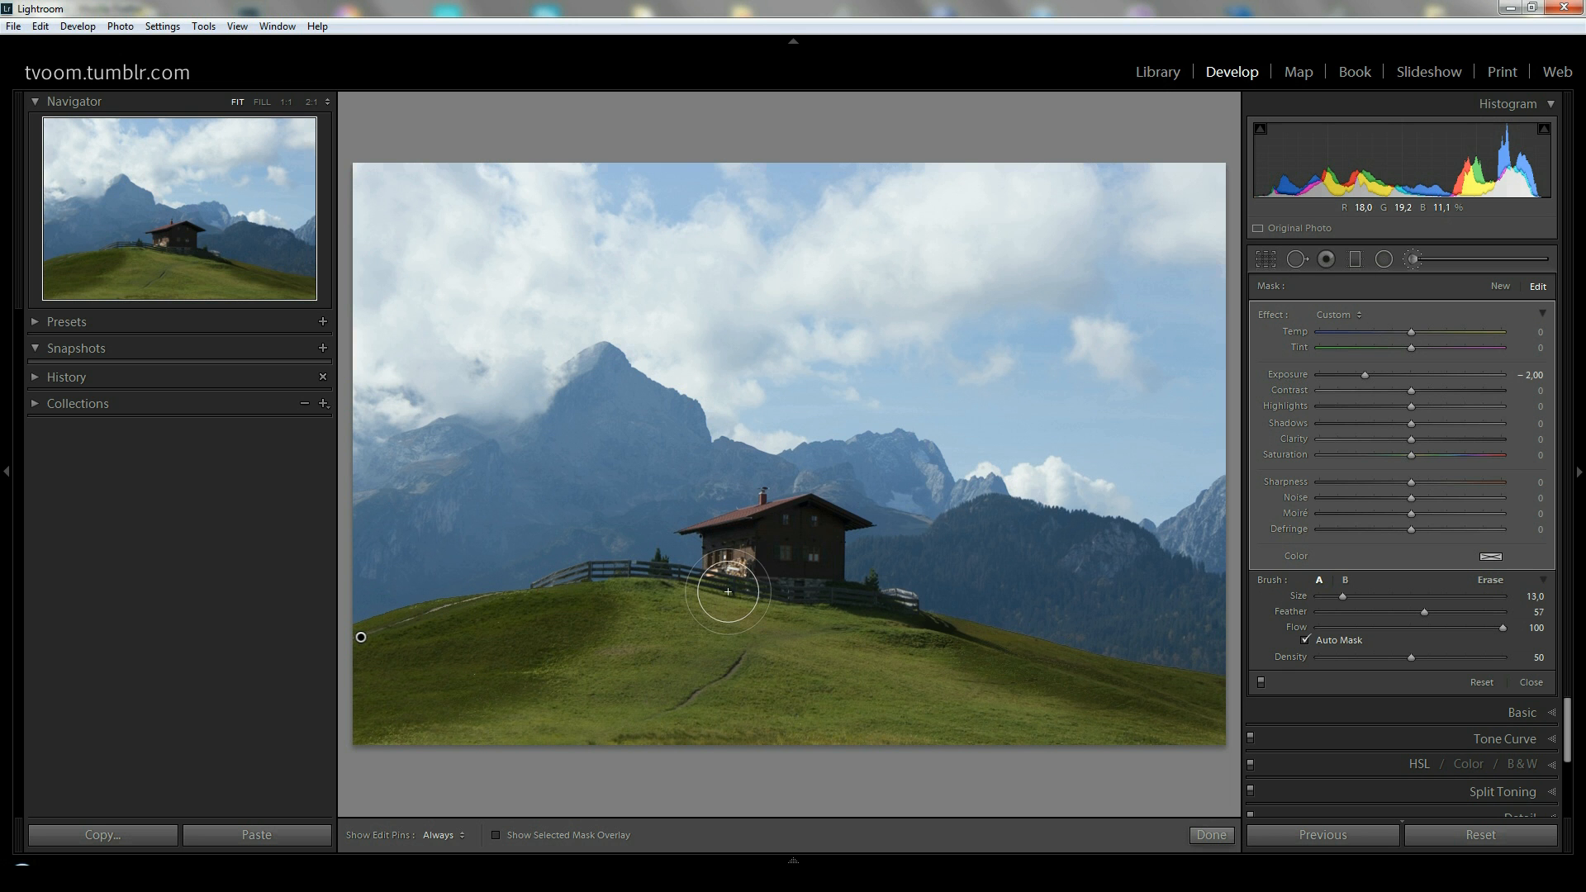
pyautogui.click(1309, 639)
pyautogui.click(430, 638)
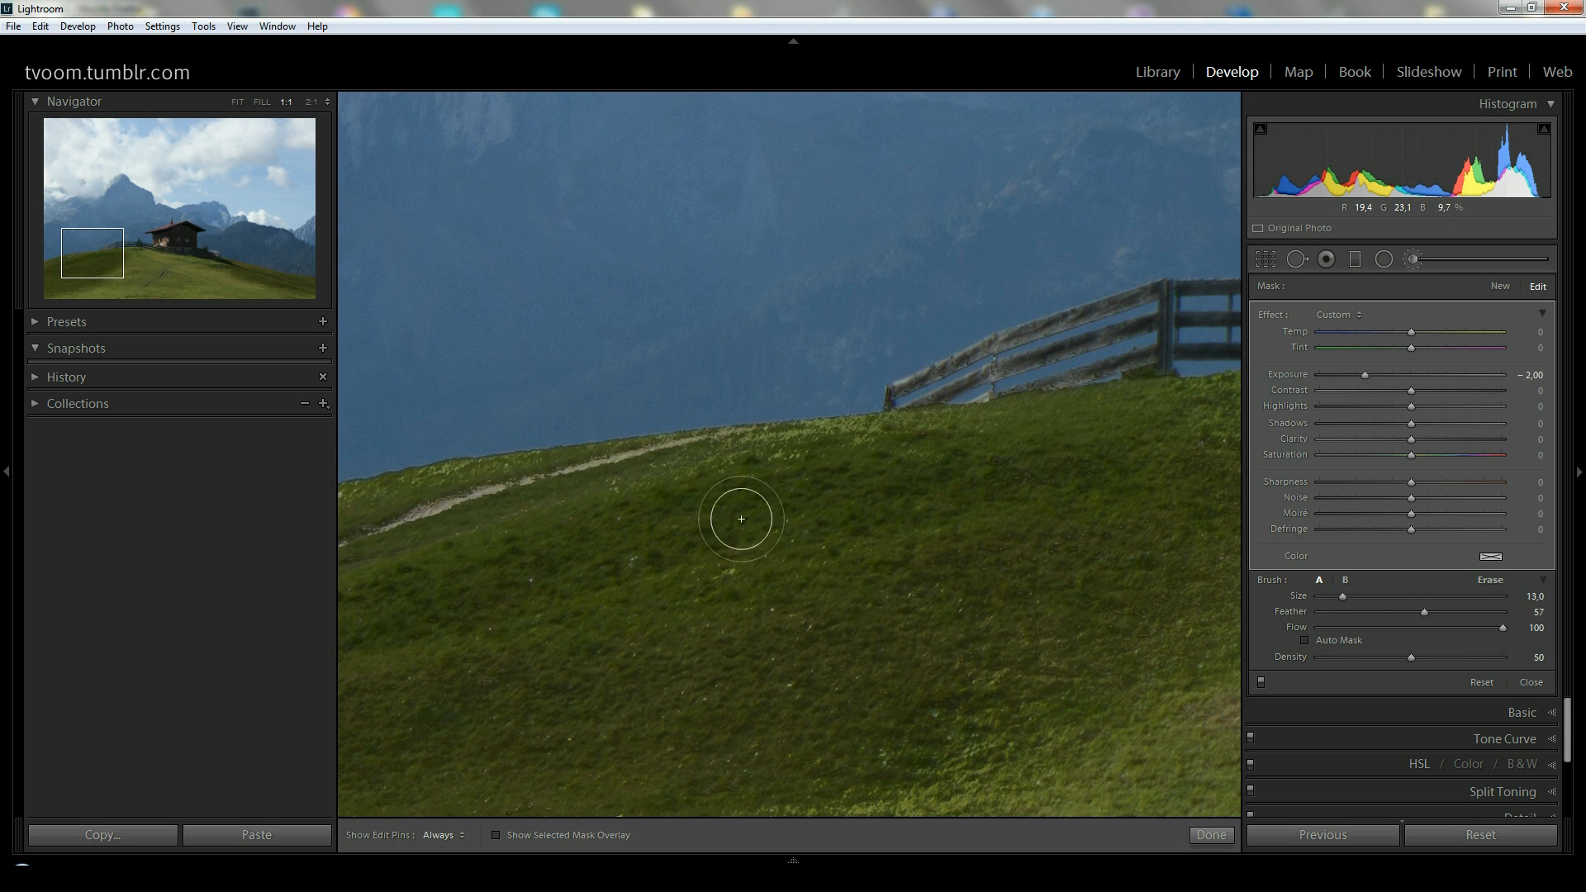
pyautogui.press('h')
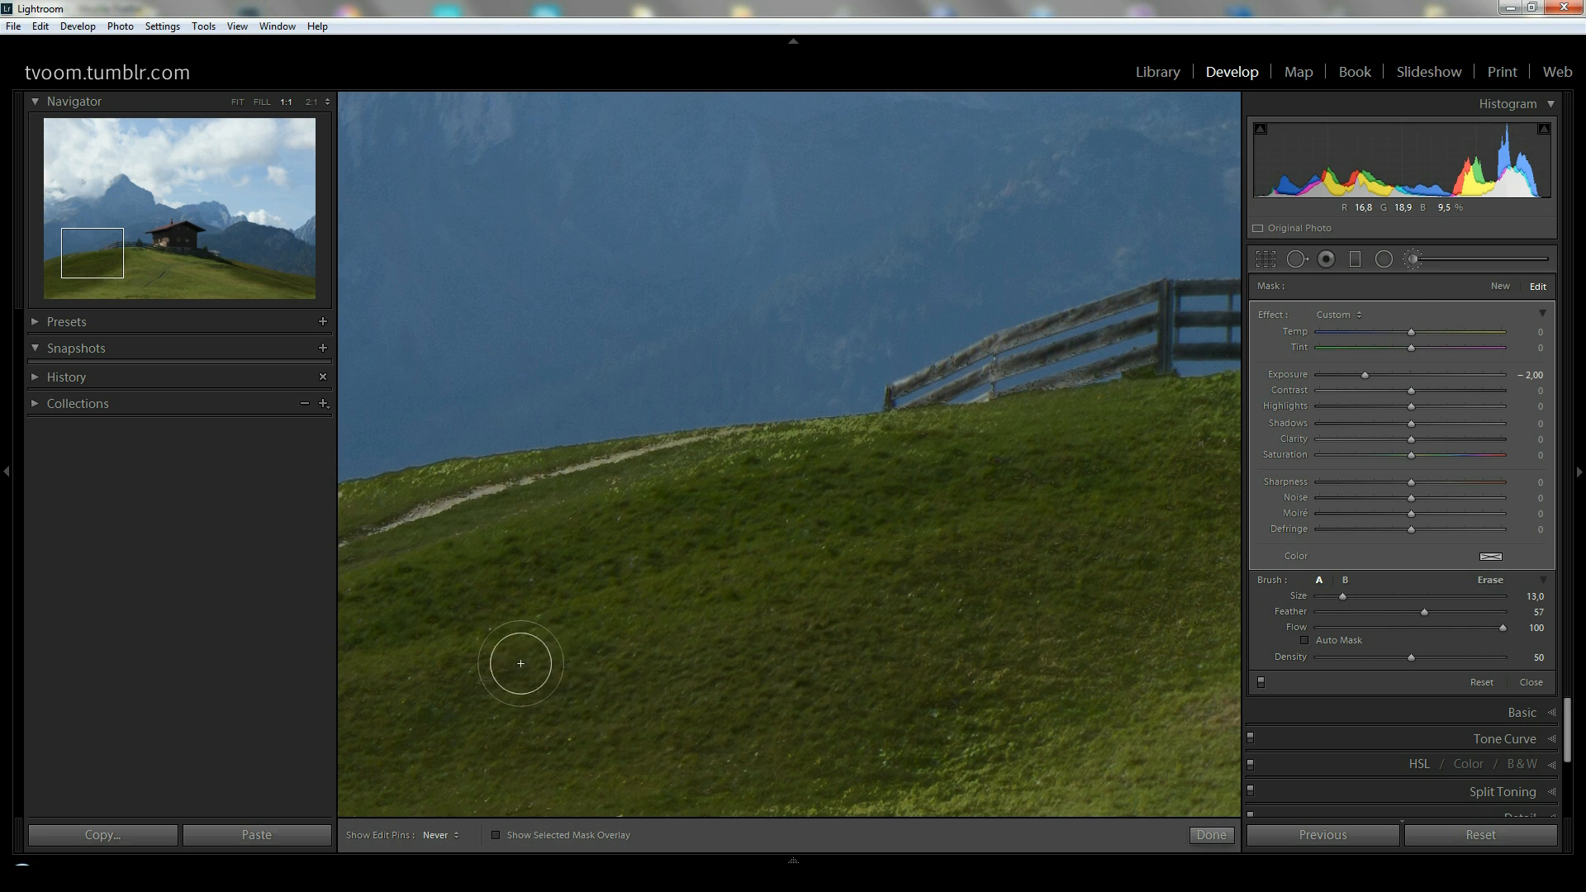
pyautogui.press('h')
pyautogui.scroll(-5, 451, 546)
pyautogui.press('h')
pyautogui.moveTo(401, 533)
pyautogui.mouseDown()
pyautogui.moveTo(559, 489)
pyautogui.moveTo(809, 467)
pyautogui.moveTo(772, 461)
pyautogui.moveTo(875, 446)
pyautogui.mouseUp()
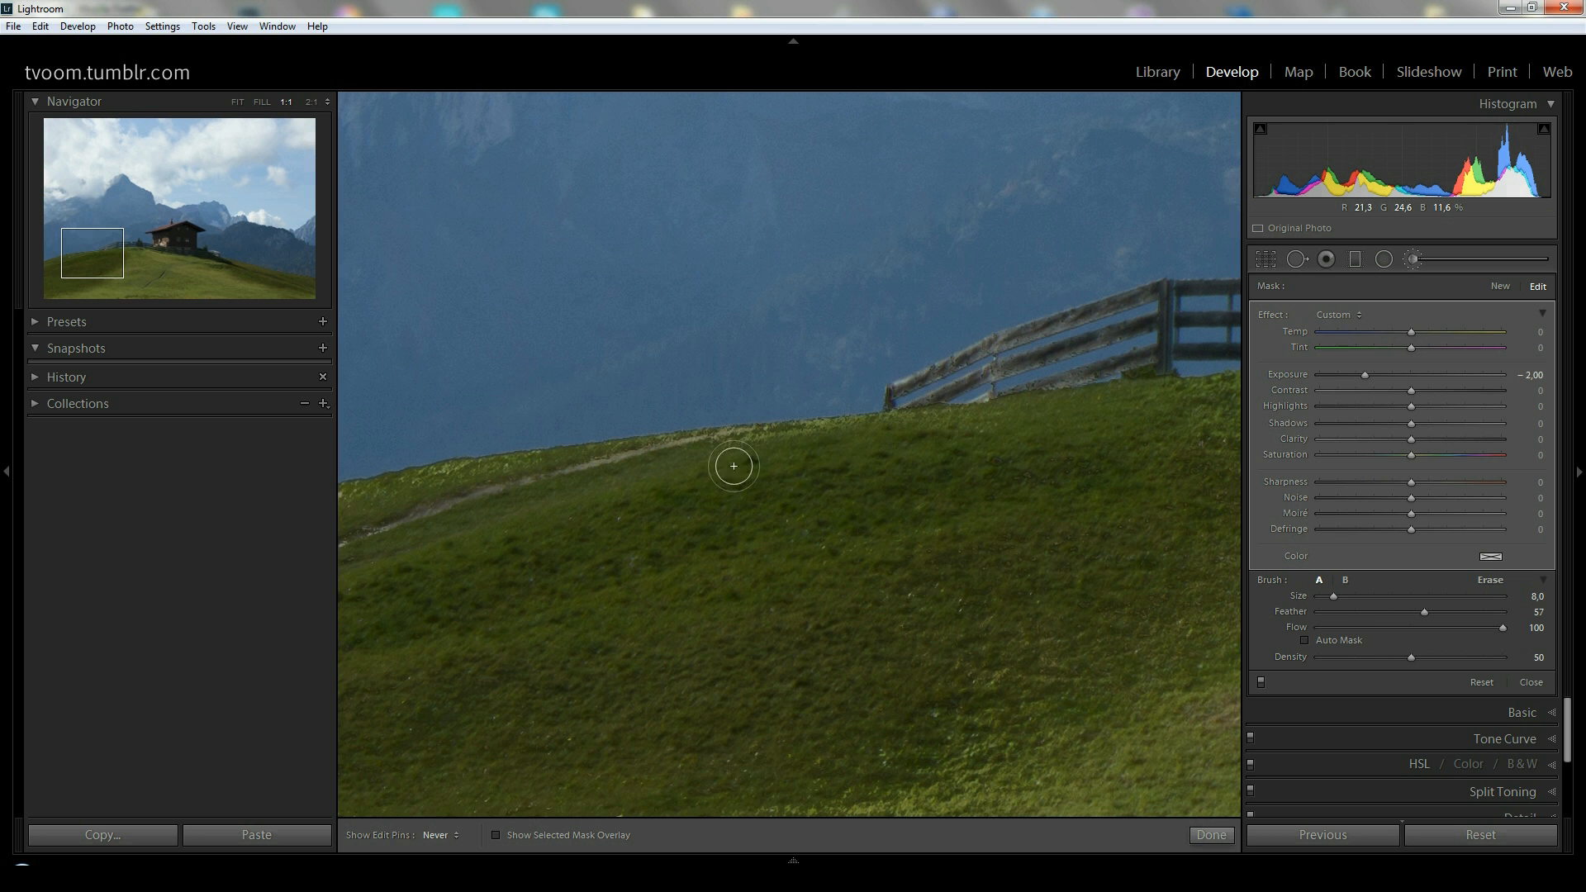
pyautogui.press('h')
pyautogui.click(831, 625)
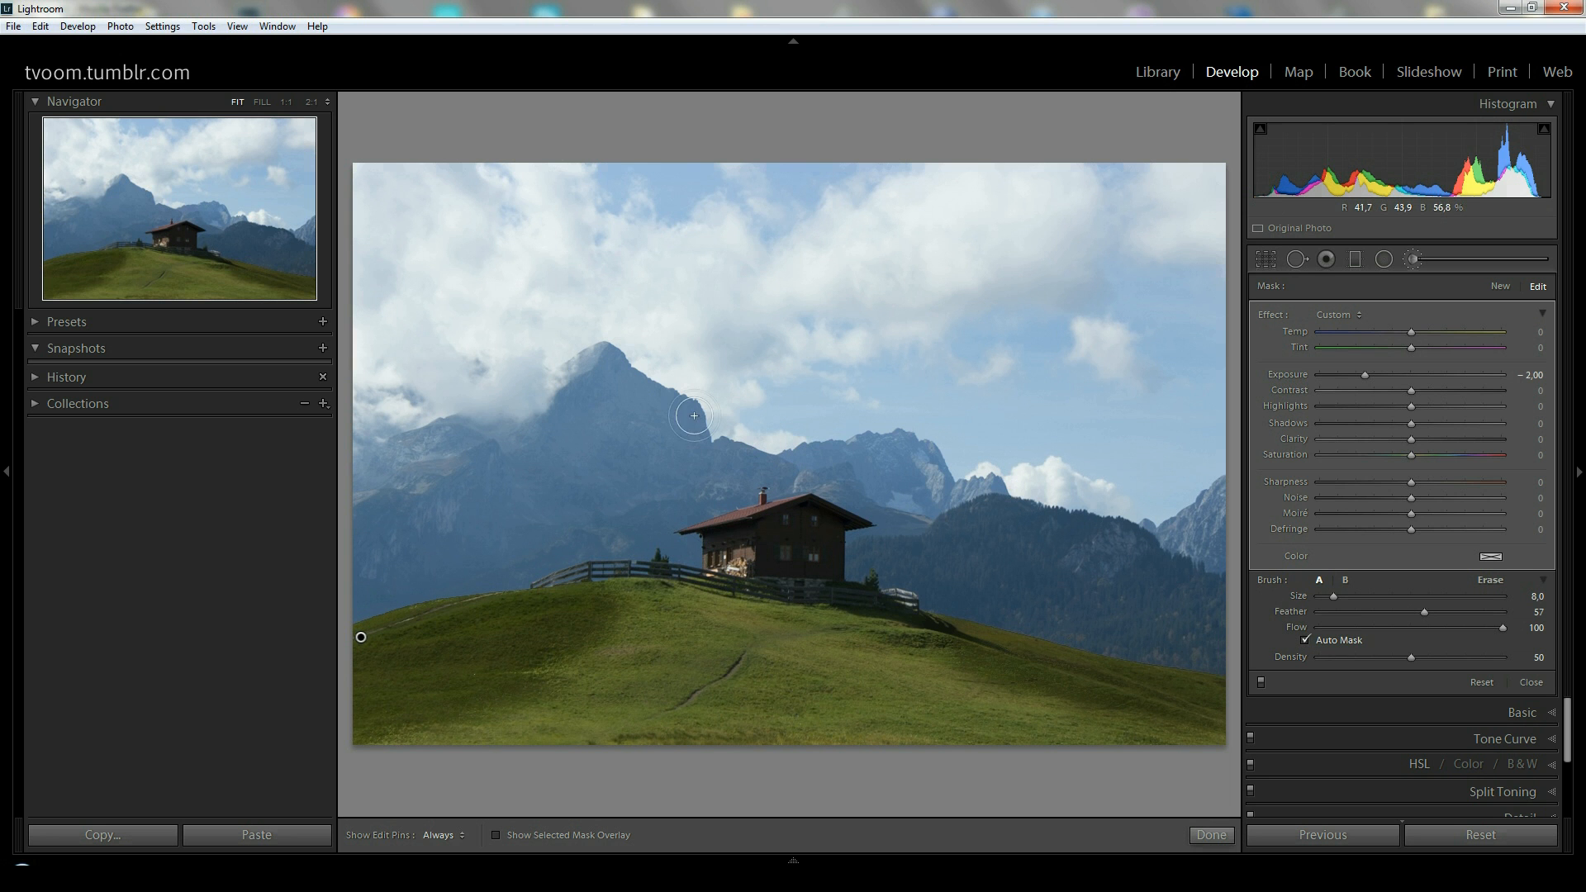
# Darken the sky along the main peak's right ridge with a new size 23 Auto Mask brush at exposure -2.77
pyautogui.click(645, 358)
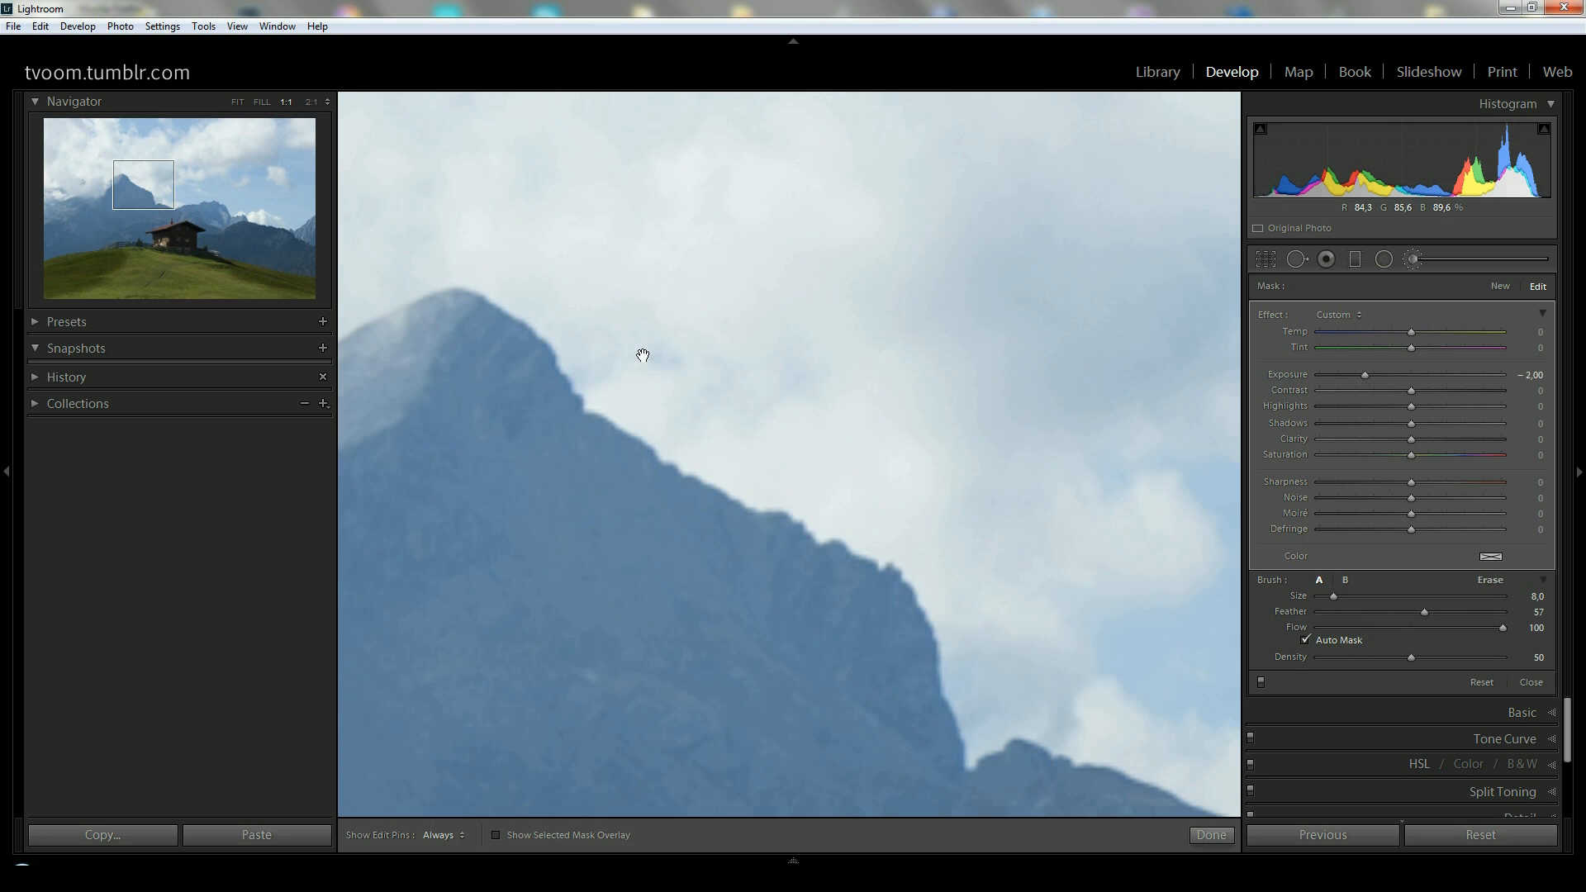
pyautogui.click(1414, 260)
pyautogui.click(1412, 259)
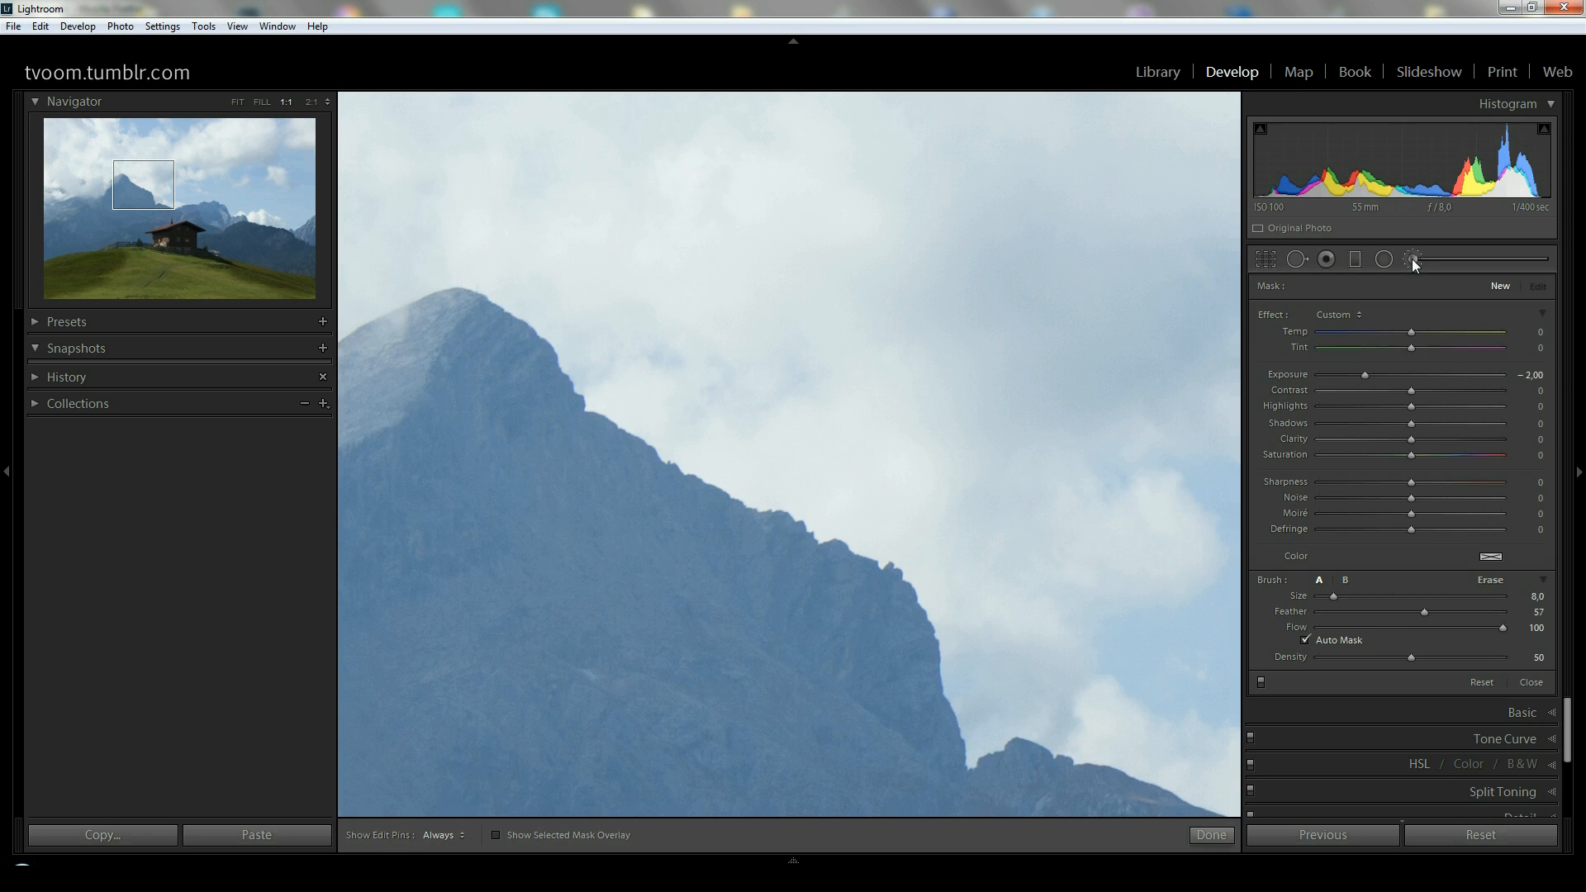
pyautogui.moveTo(1365, 375); pyautogui.dragTo(1348, 374)
pyautogui.press('h')
pyautogui.click(496, 286)
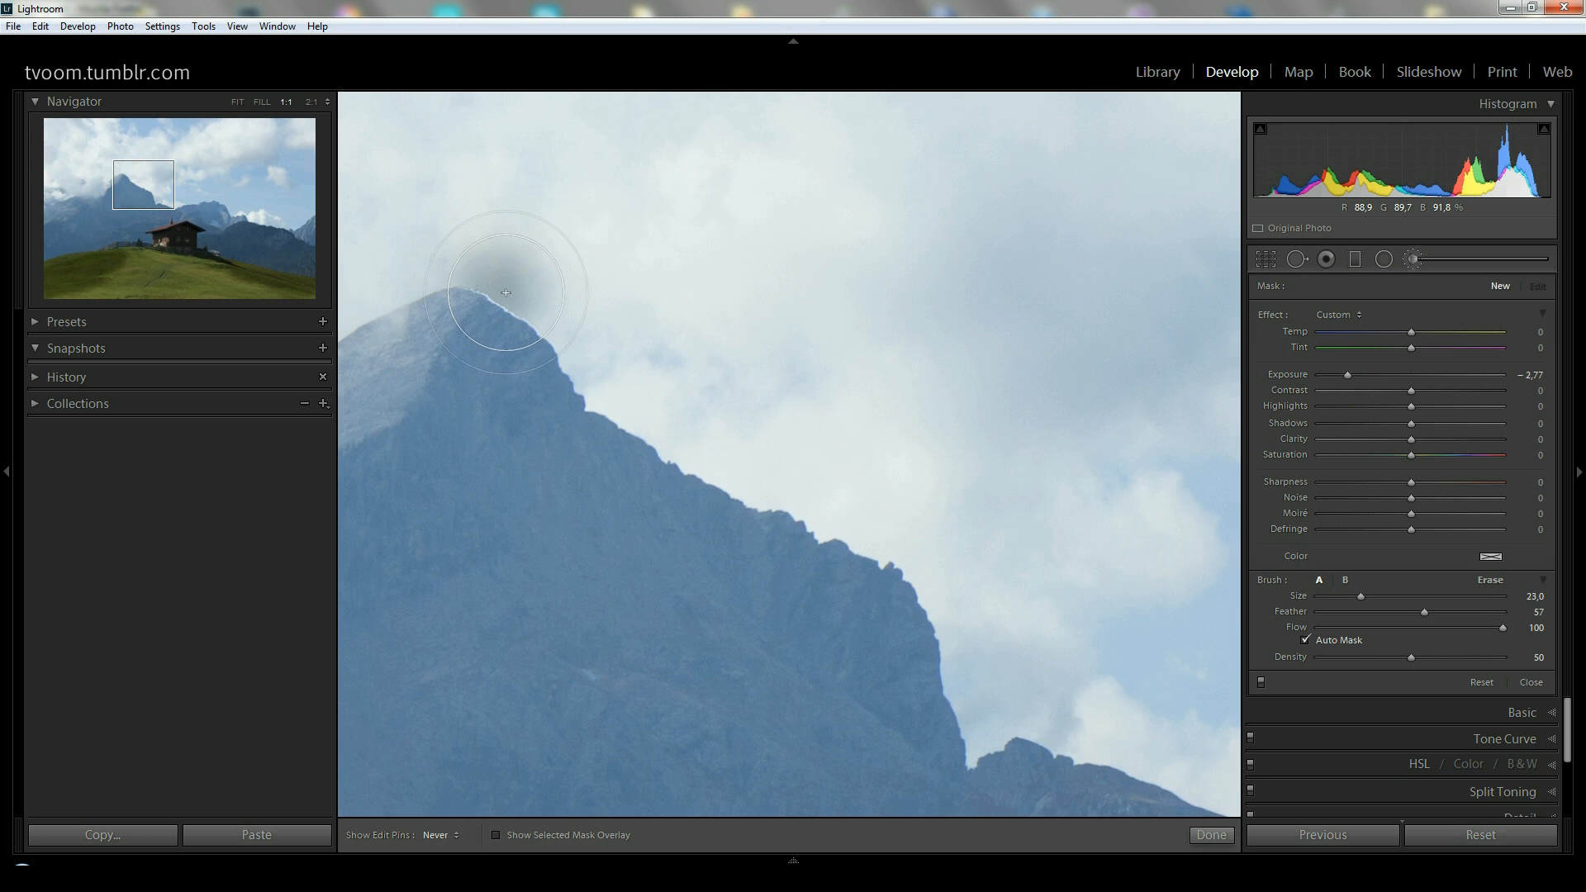
pyautogui.moveTo(524, 303)
pyautogui.mouseDown()
pyautogui.moveTo(624, 392)
pyautogui.moveTo(696, 423)
pyautogui.moveTo(649, 342)
pyautogui.moveTo(687, 411)
pyautogui.moveTo(876, 525)
pyautogui.moveTo(941, 593)
pyautogui.moveTo(971, 663)
pyautogui.moveTo(949, 655)
pyautogui.moveTo(955, 701)
pyautogui.moveTo(981, 683)
pyautogui.moveTo(950, 603)
pyautogui.moveTo(785, 388)
pyautogui.moveTo(628, 346)
pyautogui.moveTo(932, 555)
pyautogui.moveTo(944, 537)
pyautogui.mouseUp()
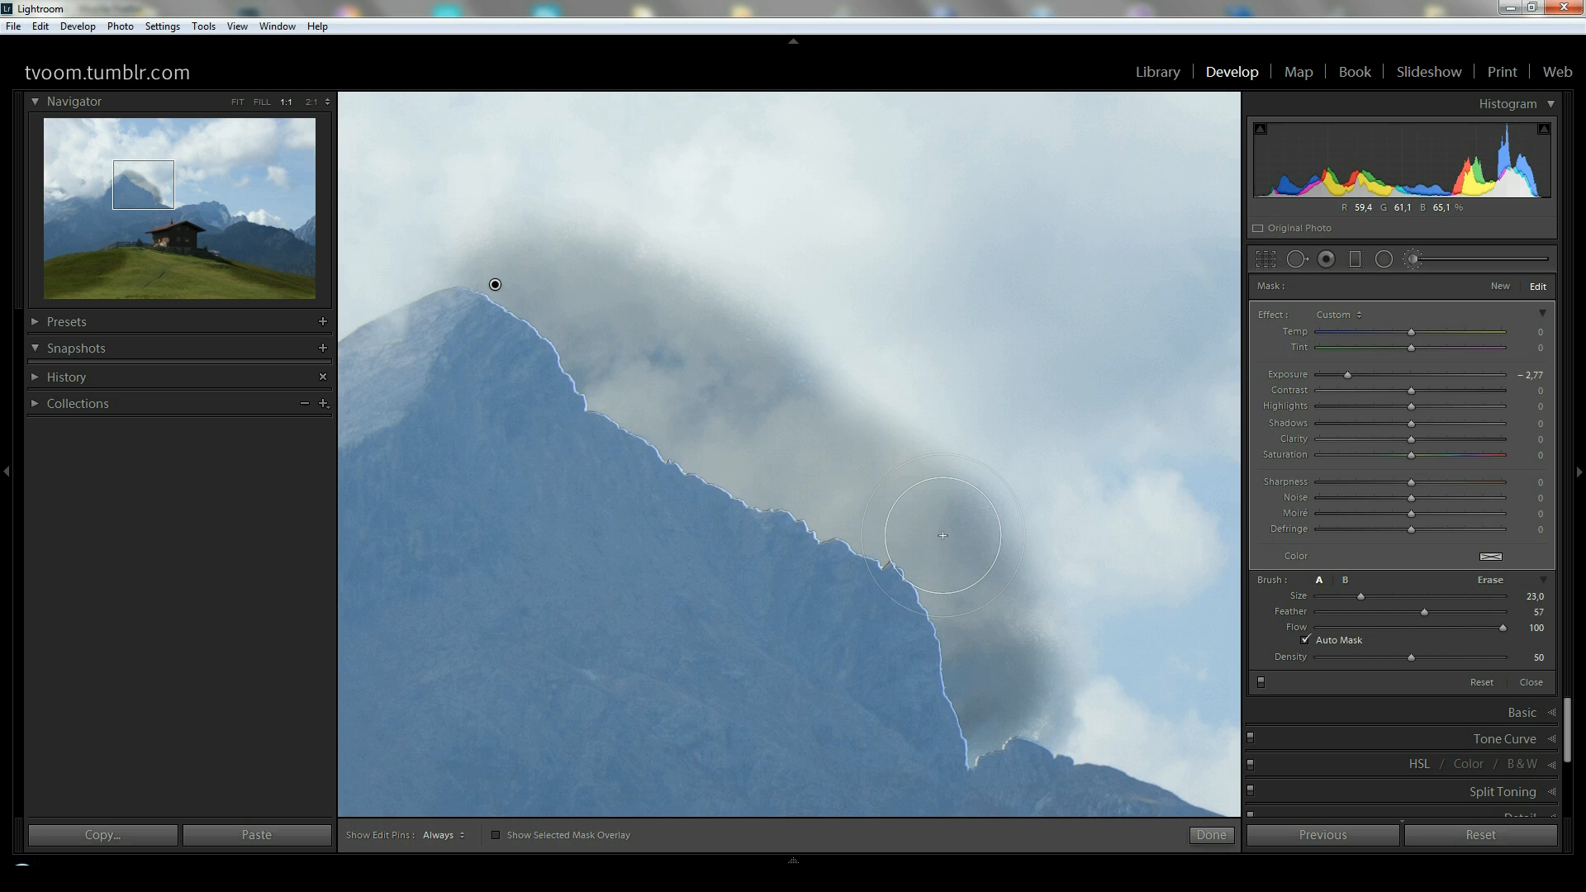
pyautogui.click(632, 435)
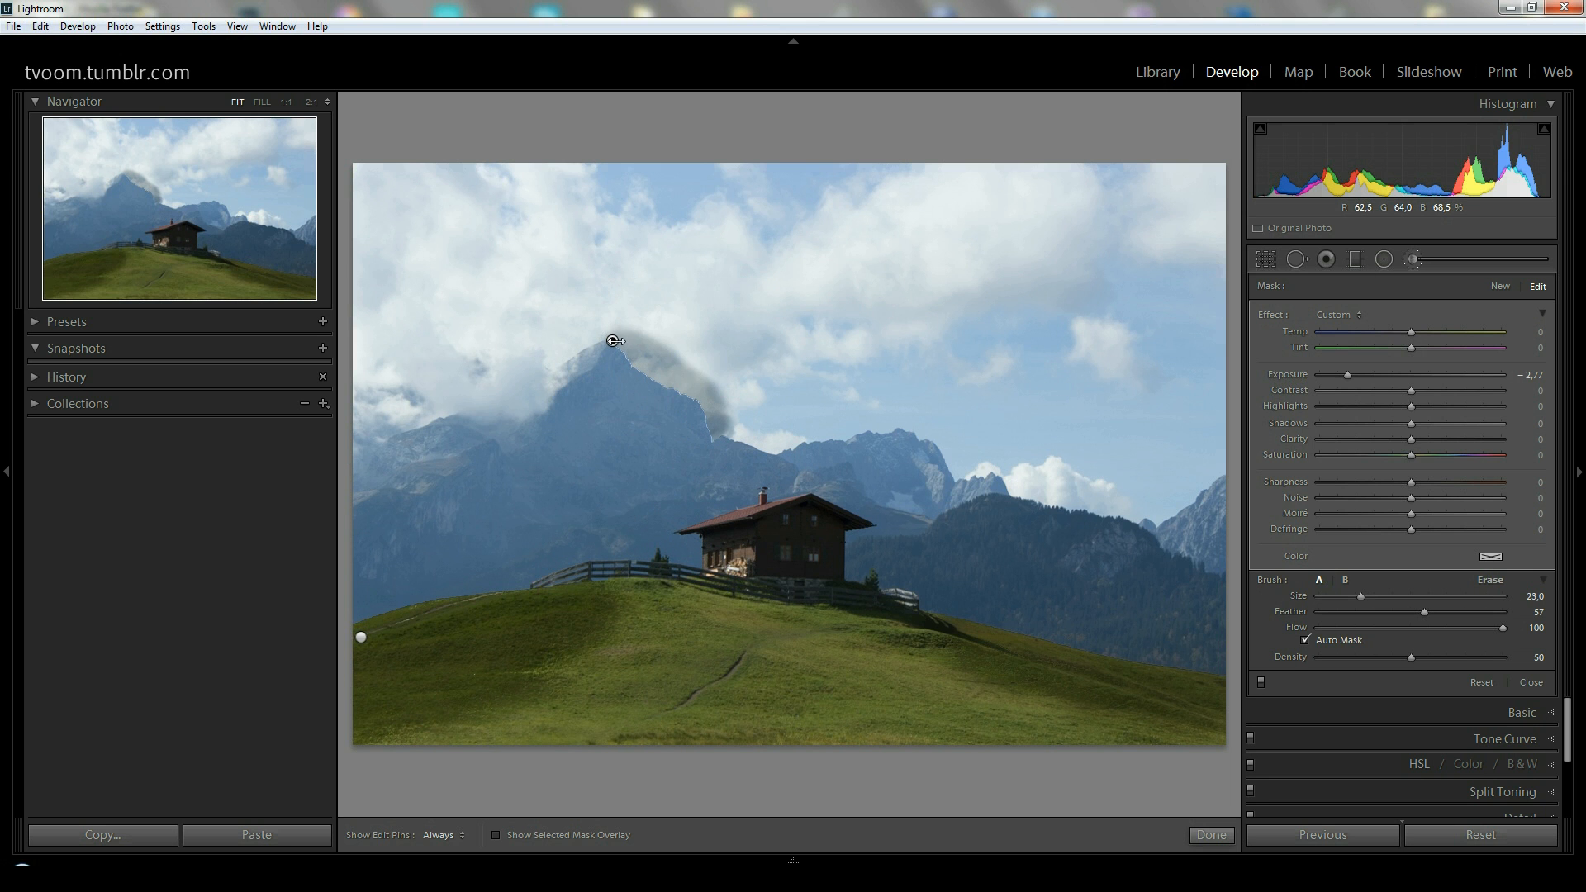
# Delete the ridge and hill brush masks, and reset all brush effect sliders to zero
pyautogui.moveTo(613, 340)
pyautogui.moveTo(361, 640)
pyautogui.press('Delete')
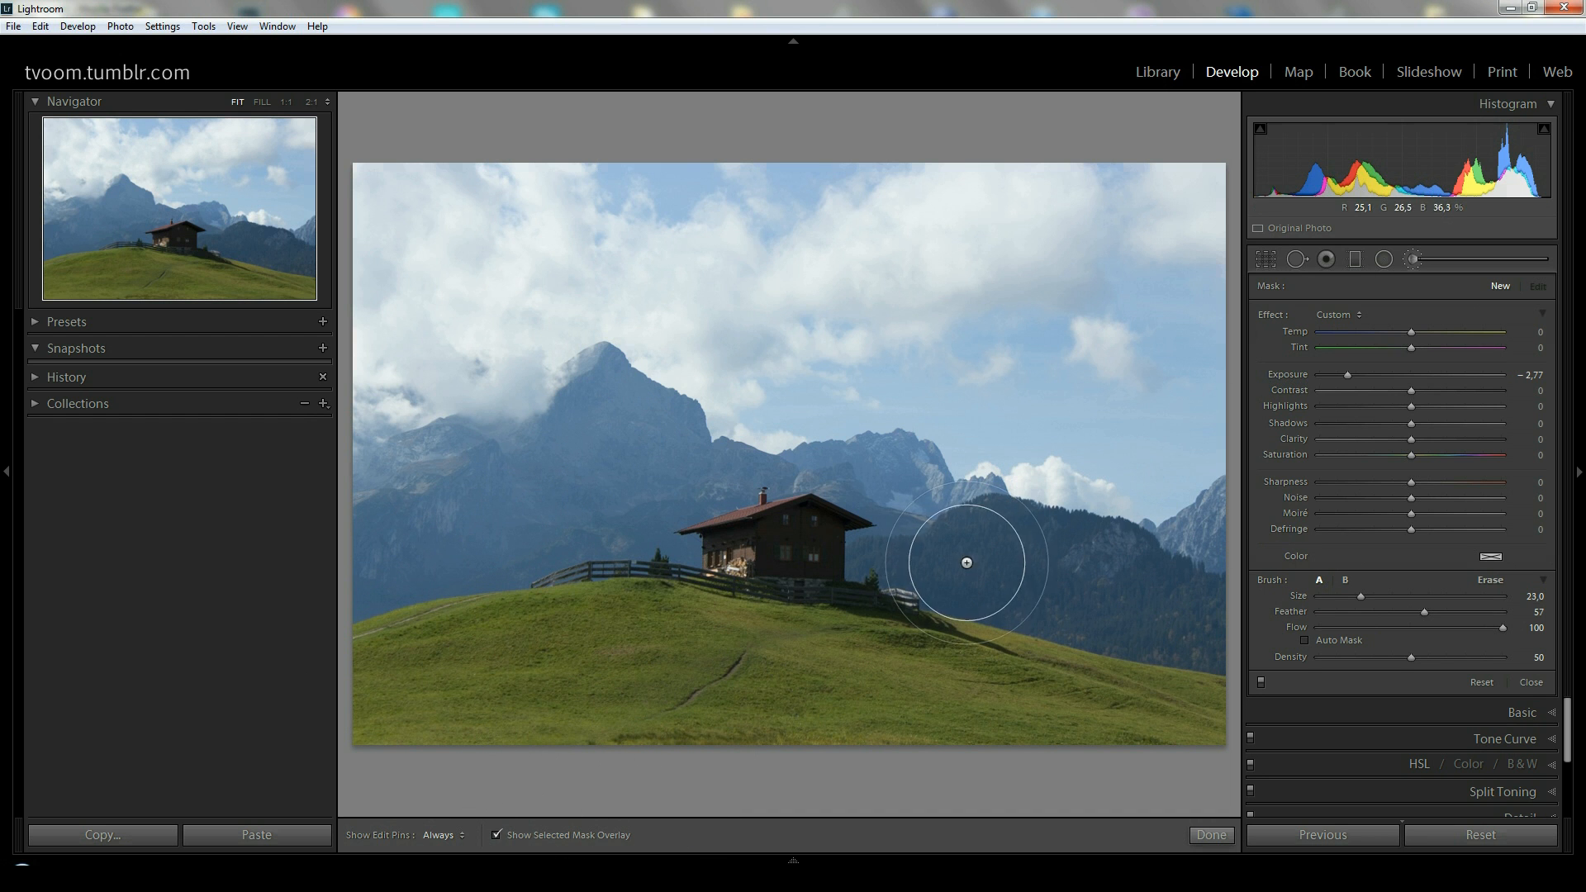
pyautogui.doubleClick(1275, 315)
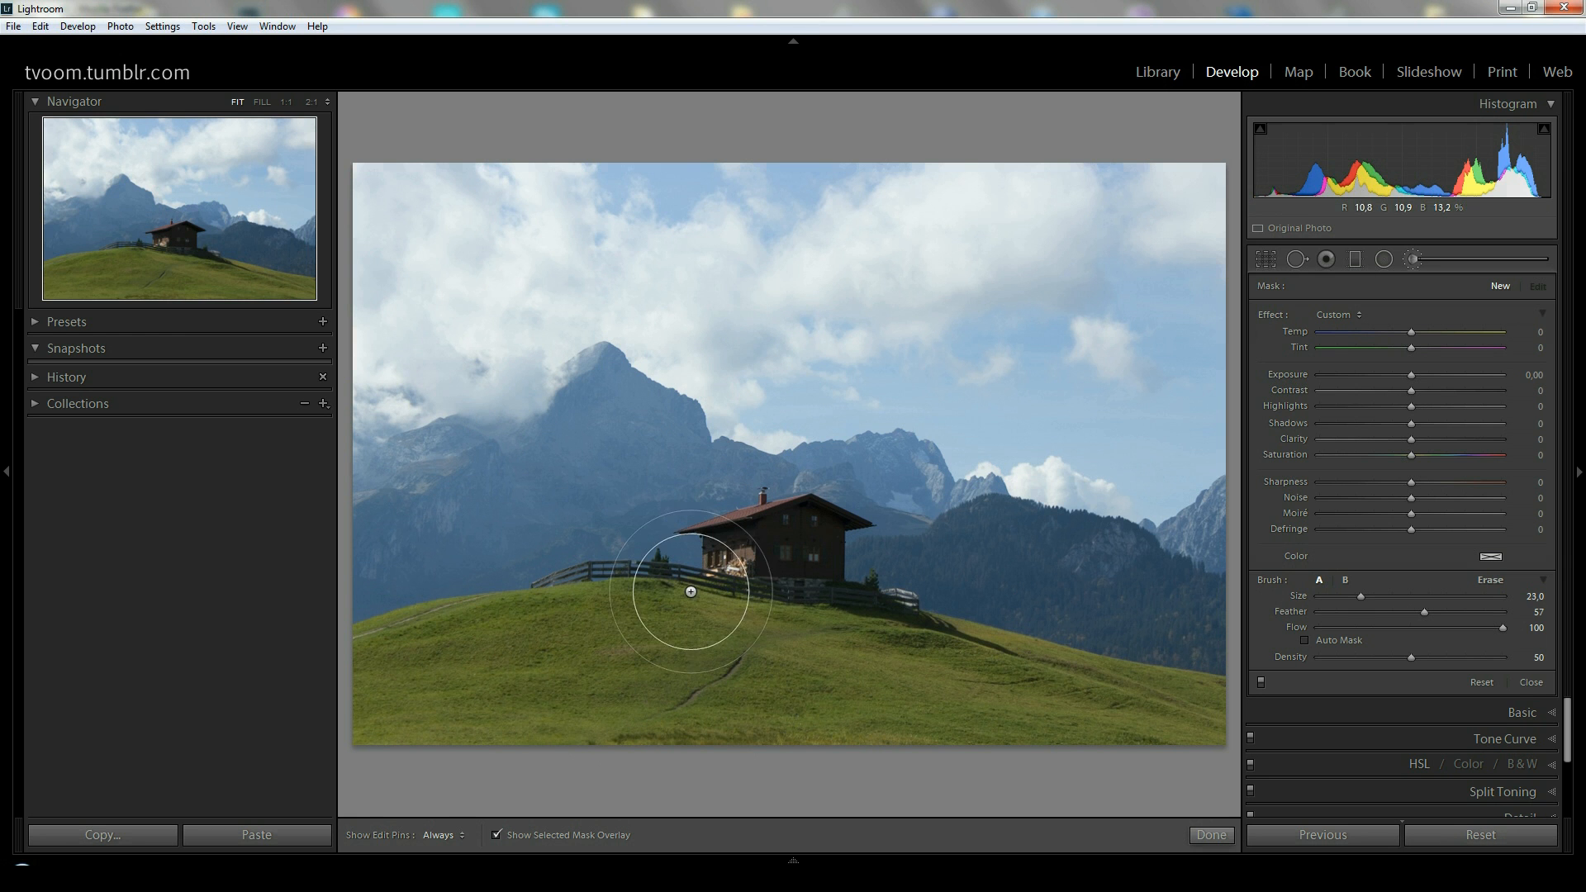
# Paint the whole grassy hill with a size 16 brush, setting its contrast to 87 and exposure to -2.66
pyautogui.scroll(-3, 439, 725)
pyautogui.scroll(-4, 438, 725)
pyautogui.moveTo(362, 725)
pyautogui.mouseDown()
pyautogui.moveTo(555, 712)
pyautogui.moveTo(436, 723)
pyautogui.moveTo(390, 678)
pyautogui.moveTo(443, 651)
pyautogui.moveTo(652, 636)
pyautogui.moveTo(737, 712)
pyautogui.moveTo(757, 661)
pyautogui.moveTo(1188, 732)
pyautogui.moveTo(736, 648)
pyautogui.moveTo(1002, 726)
pyautogui.moveTo(1157, 747)
pyautogui.mouseUp()
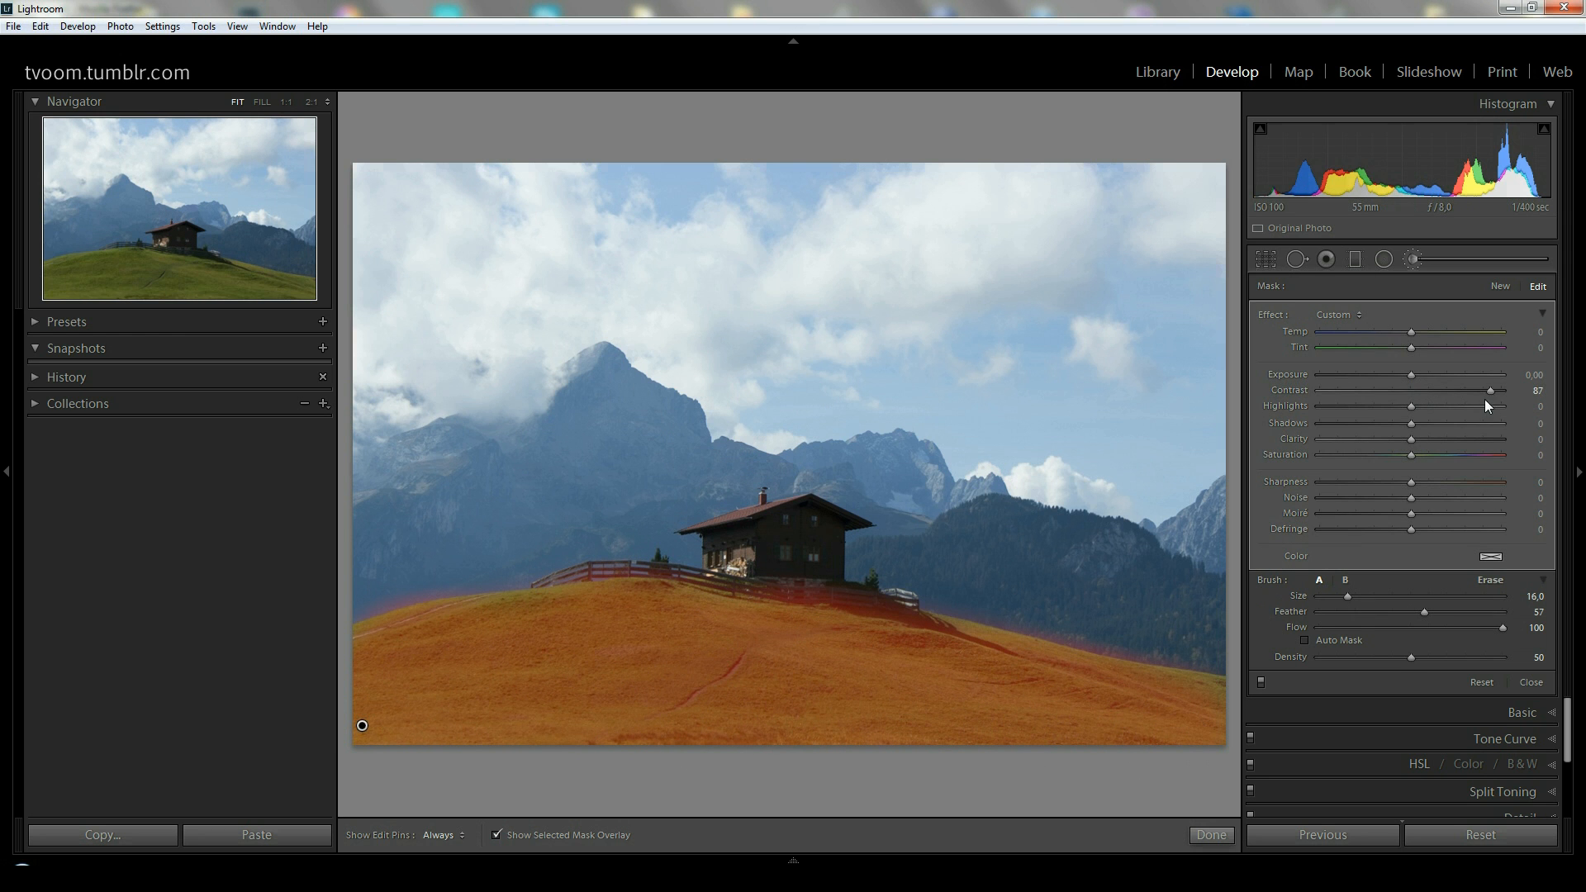
pyautogui.moveTo(1412, 374); pyautogui.dragTo(1351, 379)
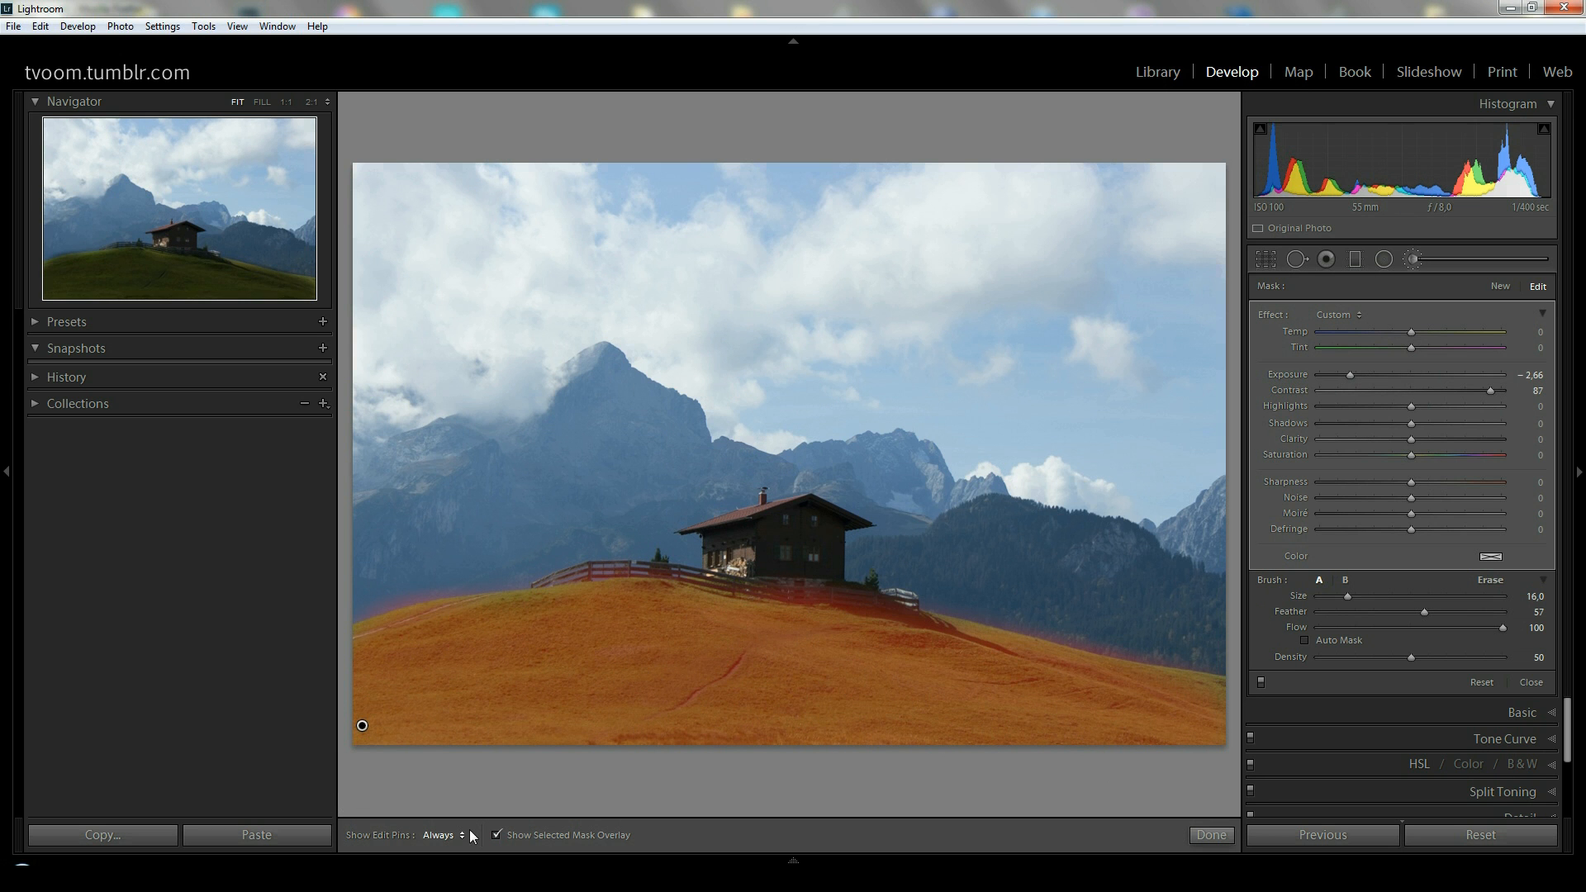
# Toggle the selected mask overlay off and on over the hill, and delete the hill's mask
pyautogui.click(495, 834)
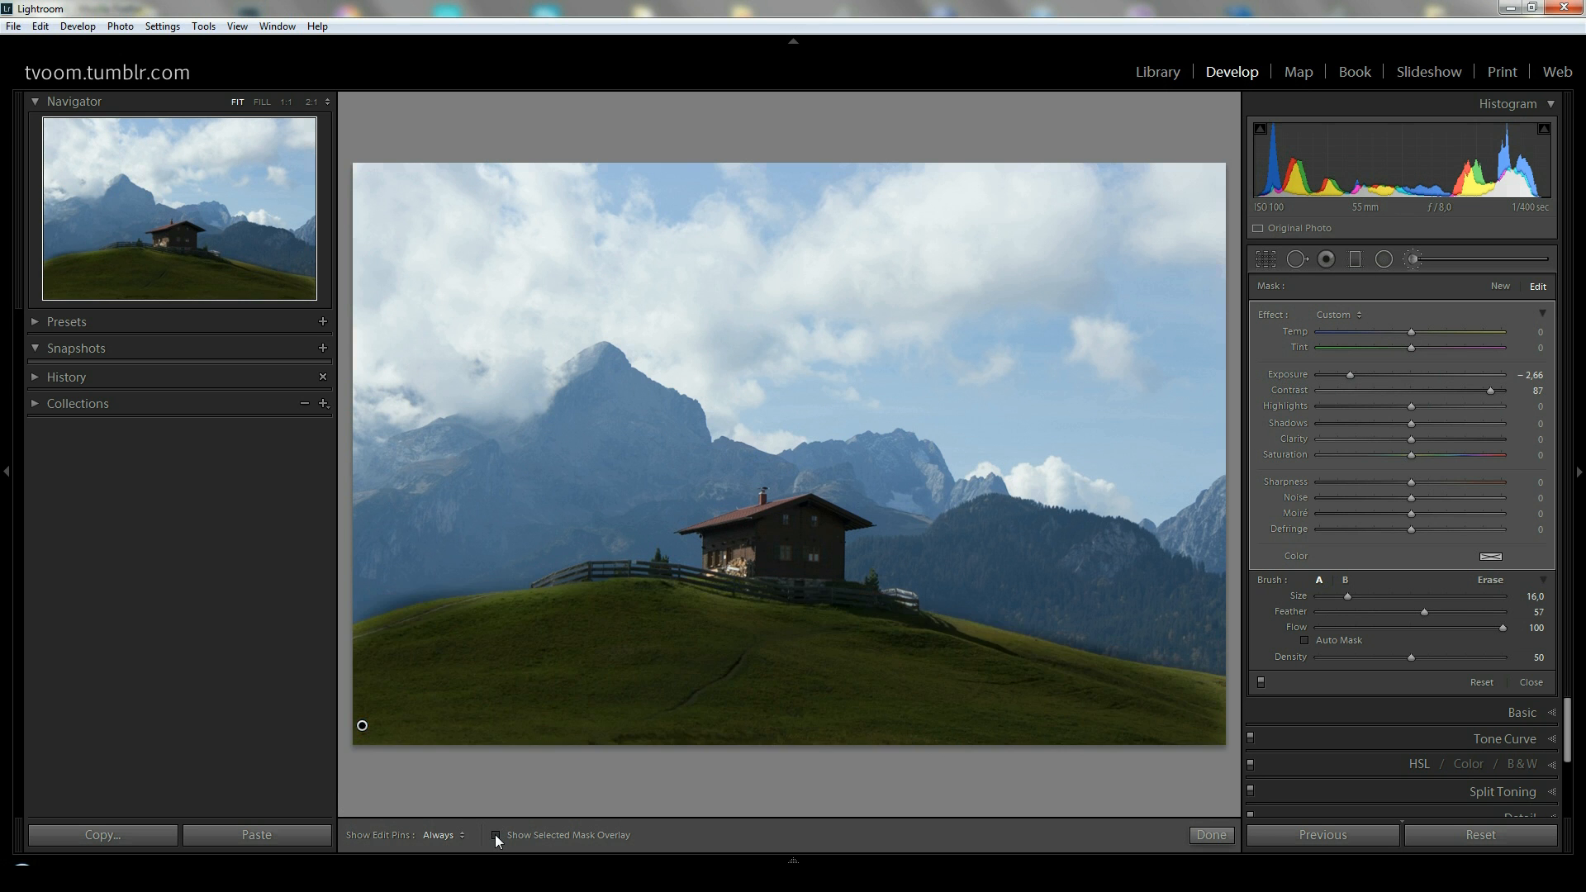
pyautogui.click(496, 835)
pyautogui.click(496, 835)
pyautogui.click(496, 835)
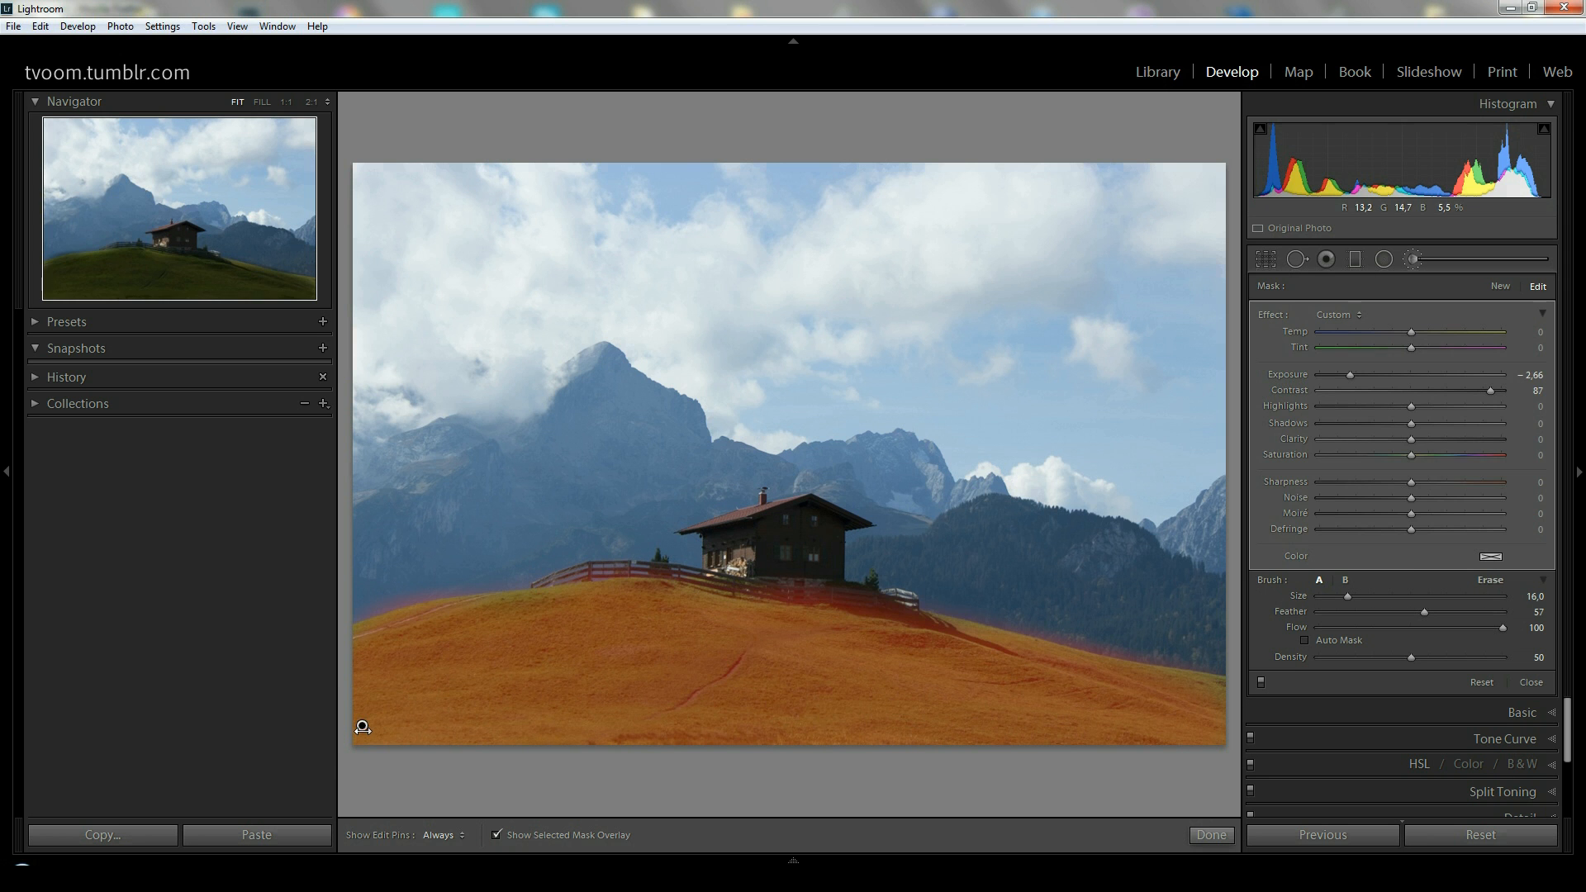
pyautogui.press('Delete')
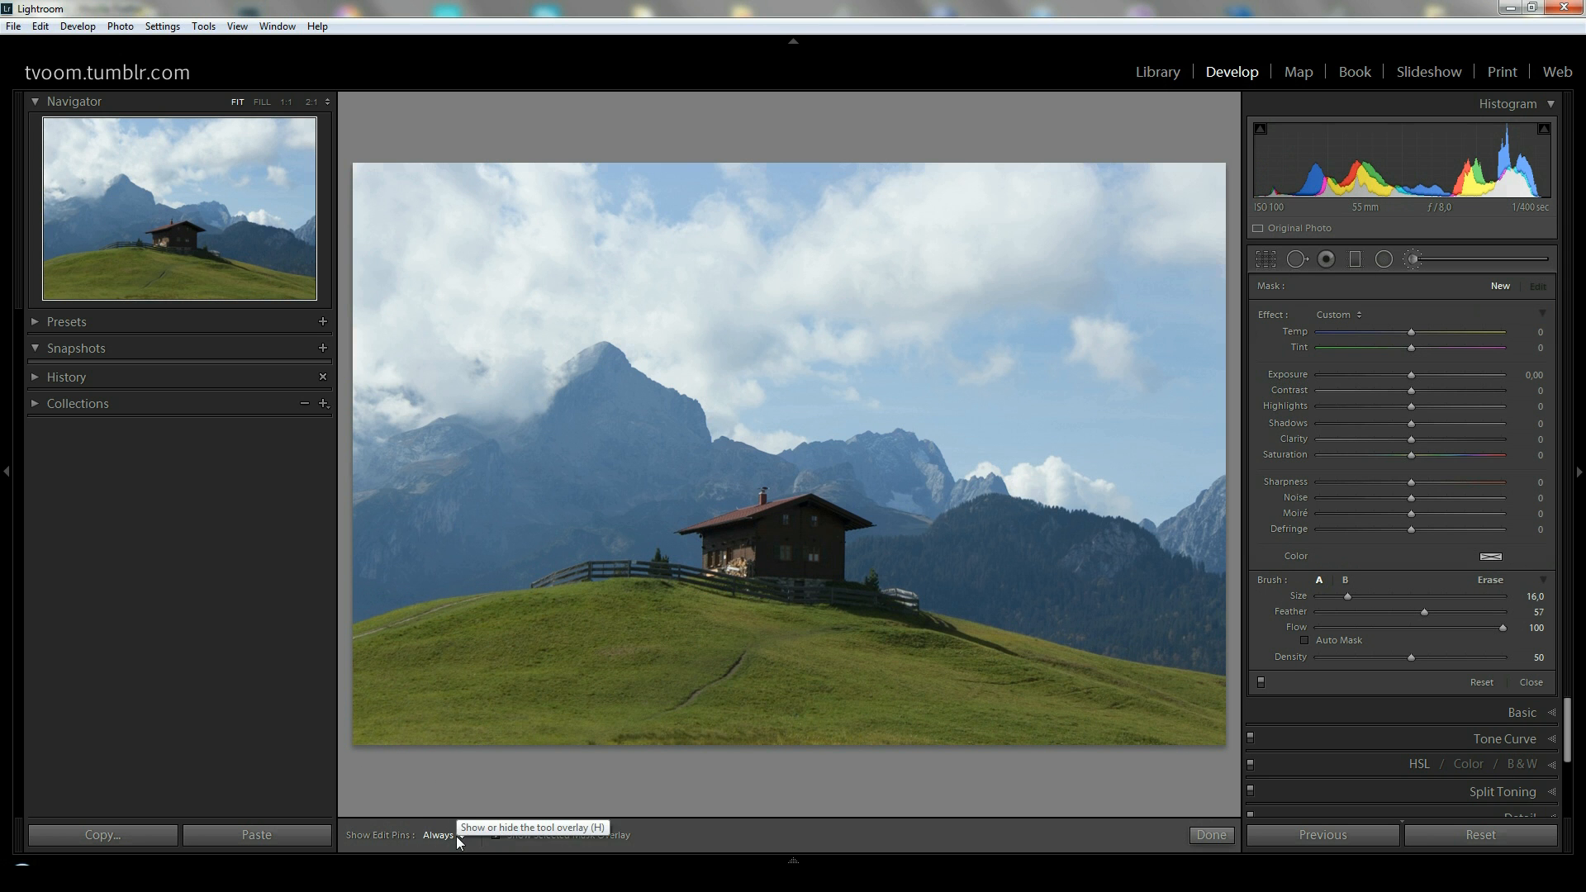
# Create three separate brush masks: two spots on the clouds, one on the left mountain, and one on the grass below the cabin
pyautogui.click(837, 270)
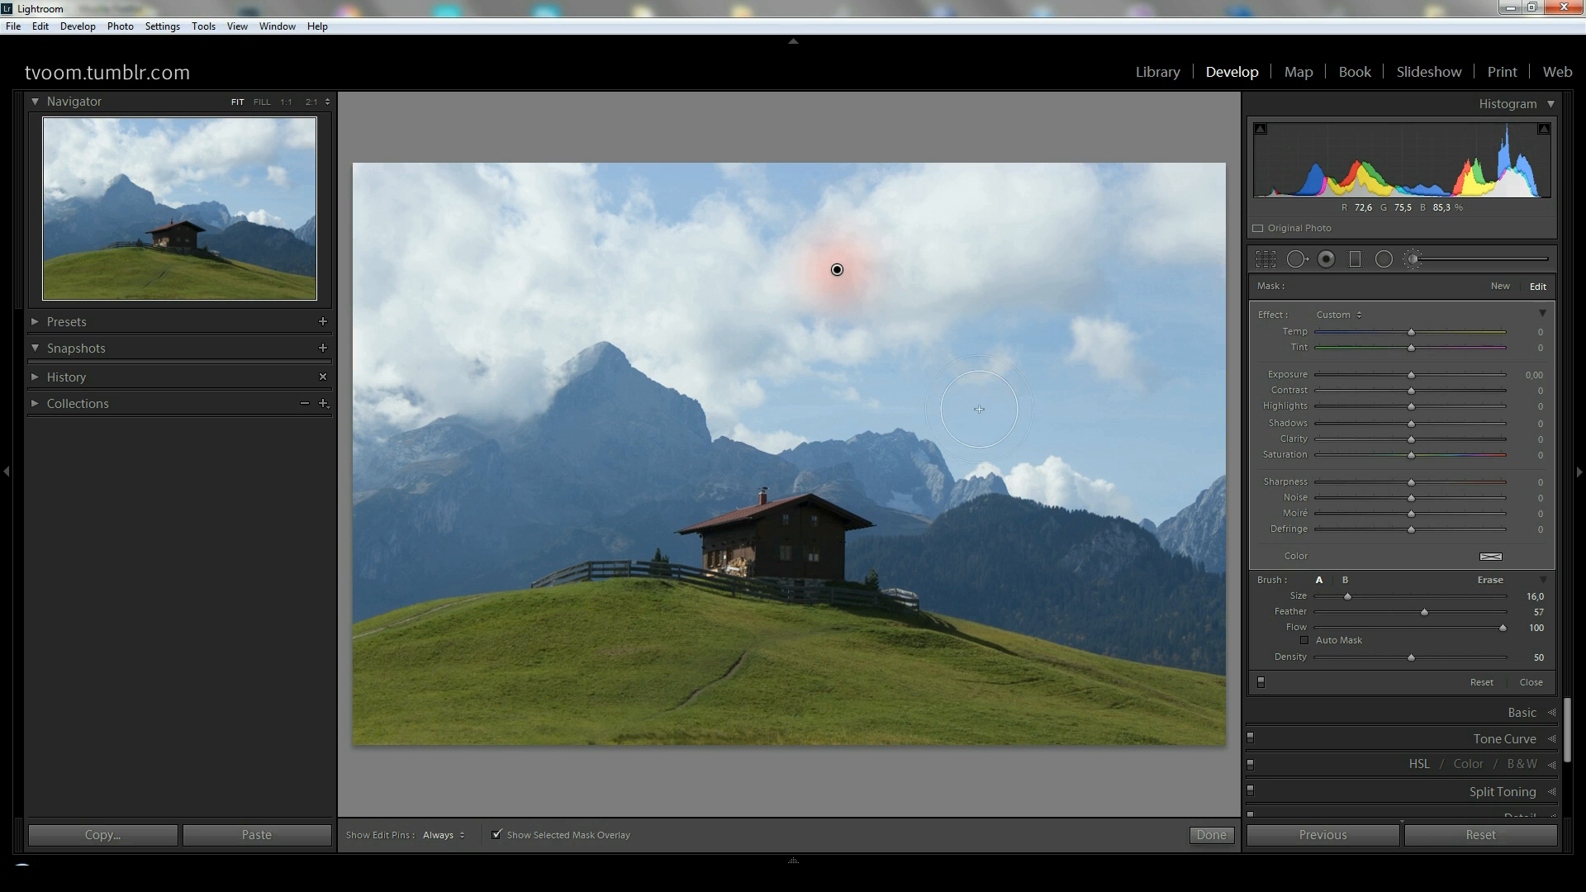
pyautogui.click(1058, 462)
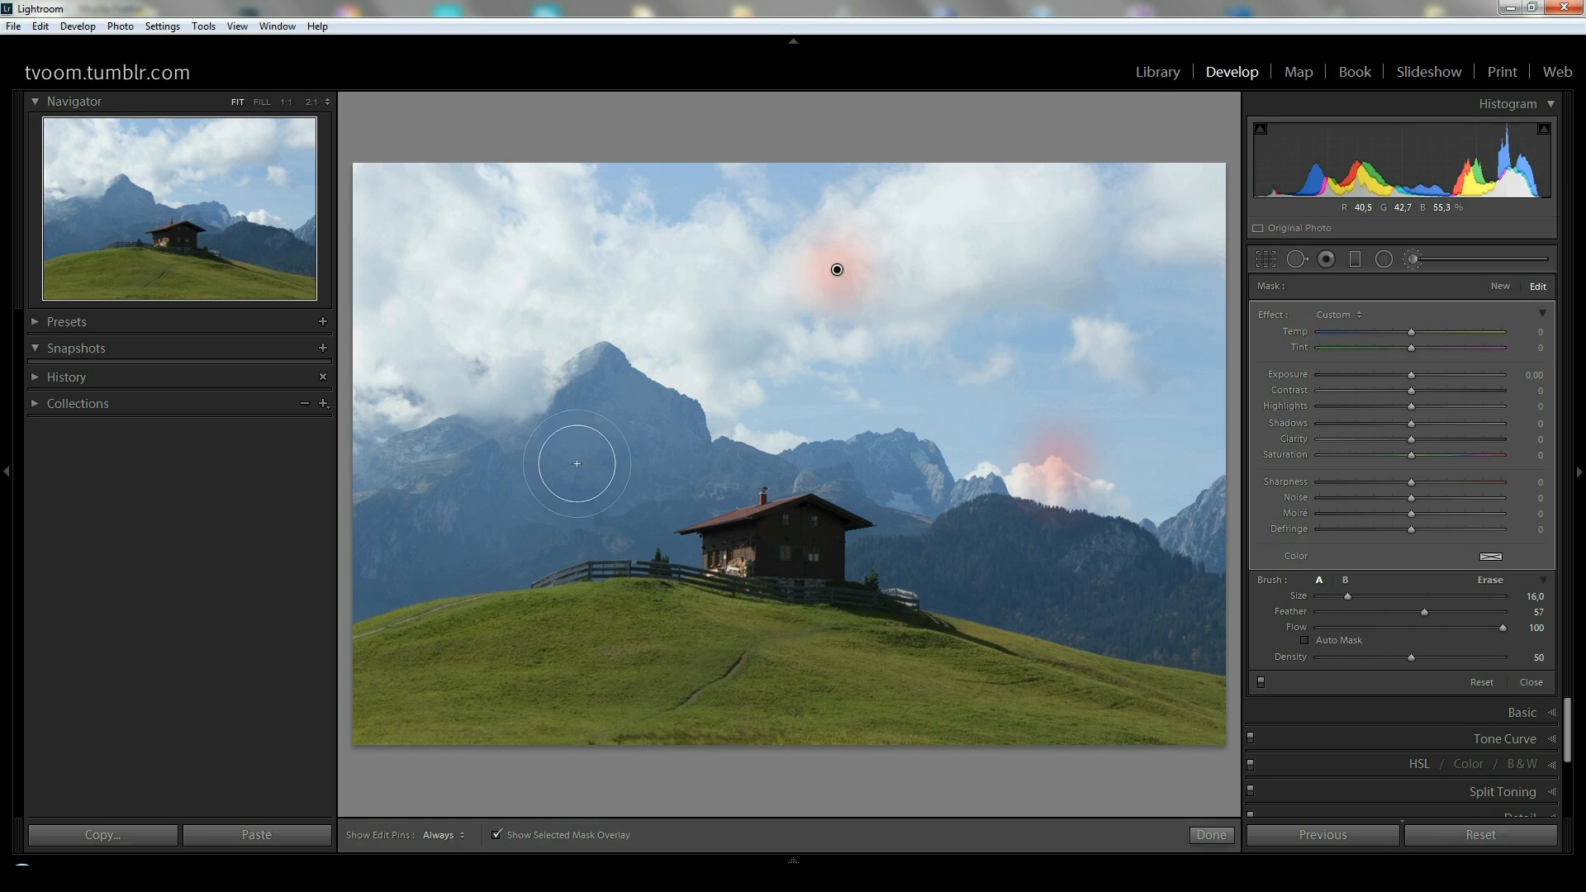
pyautogui.click(1500, 287)
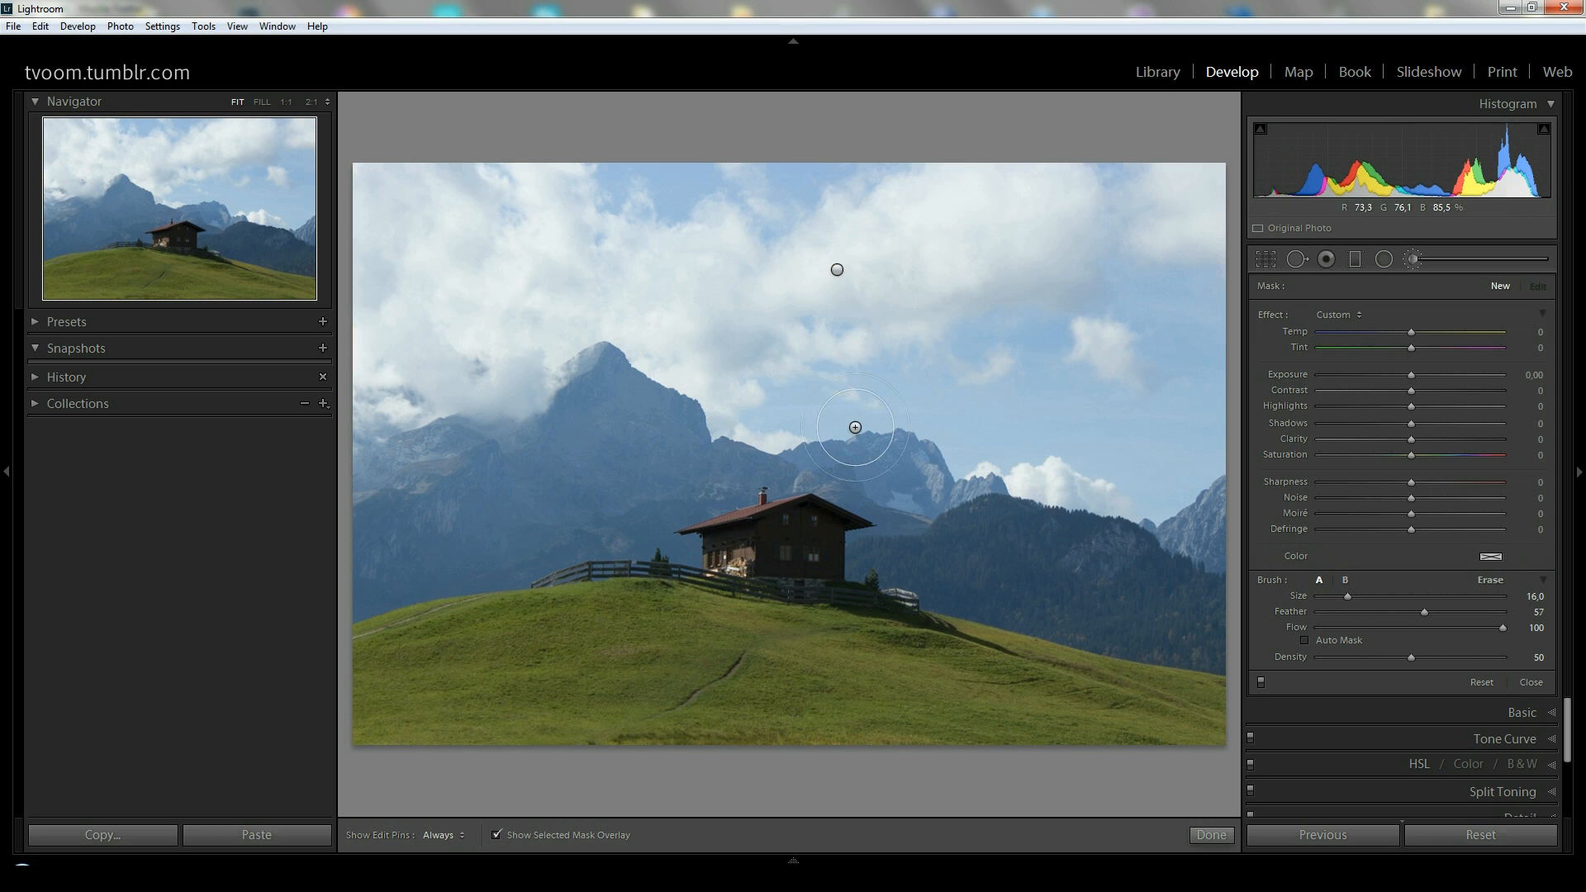
pyautogui.click(475, 457)
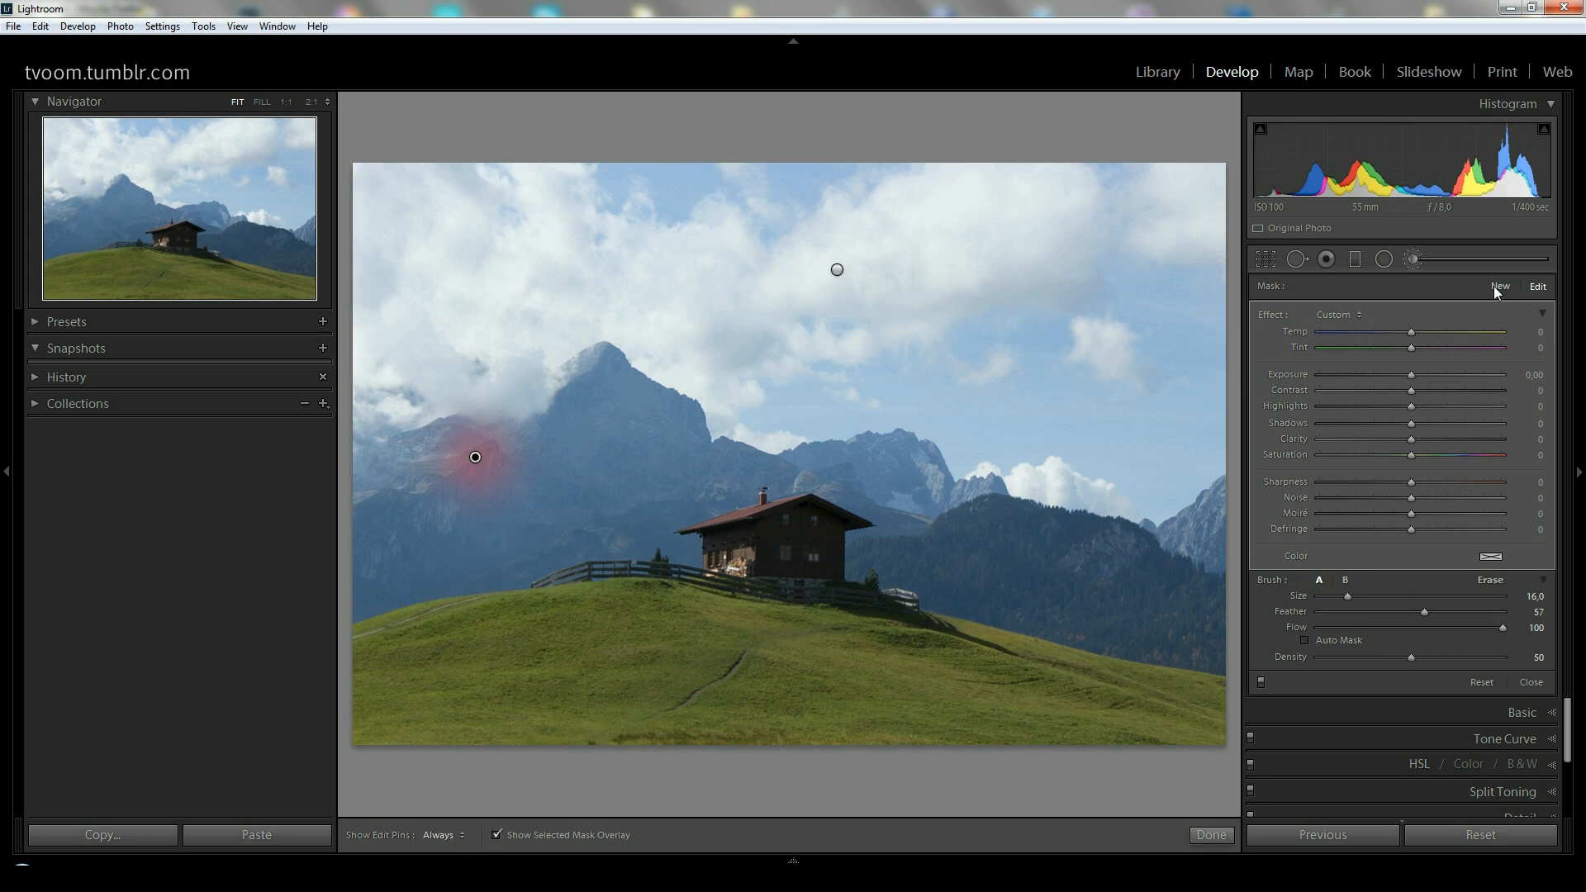
pyautogui.click(805, 622)
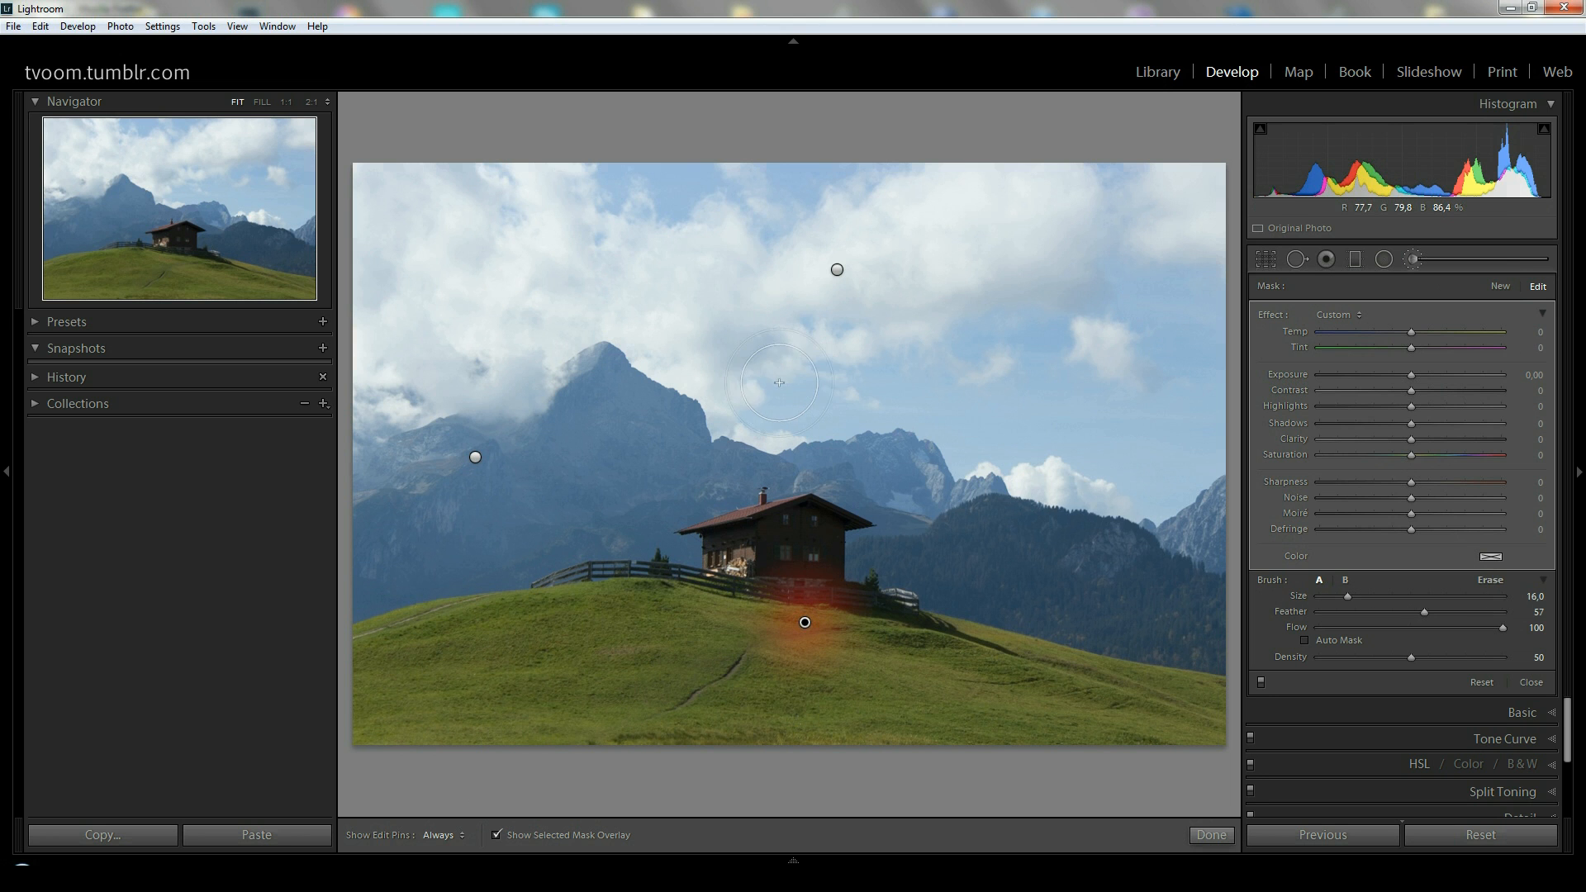
# Switch Show Edit Pins to Never, Always and Auto to compare the modes, and set it back to Always
pyautogui.click(452, 835)
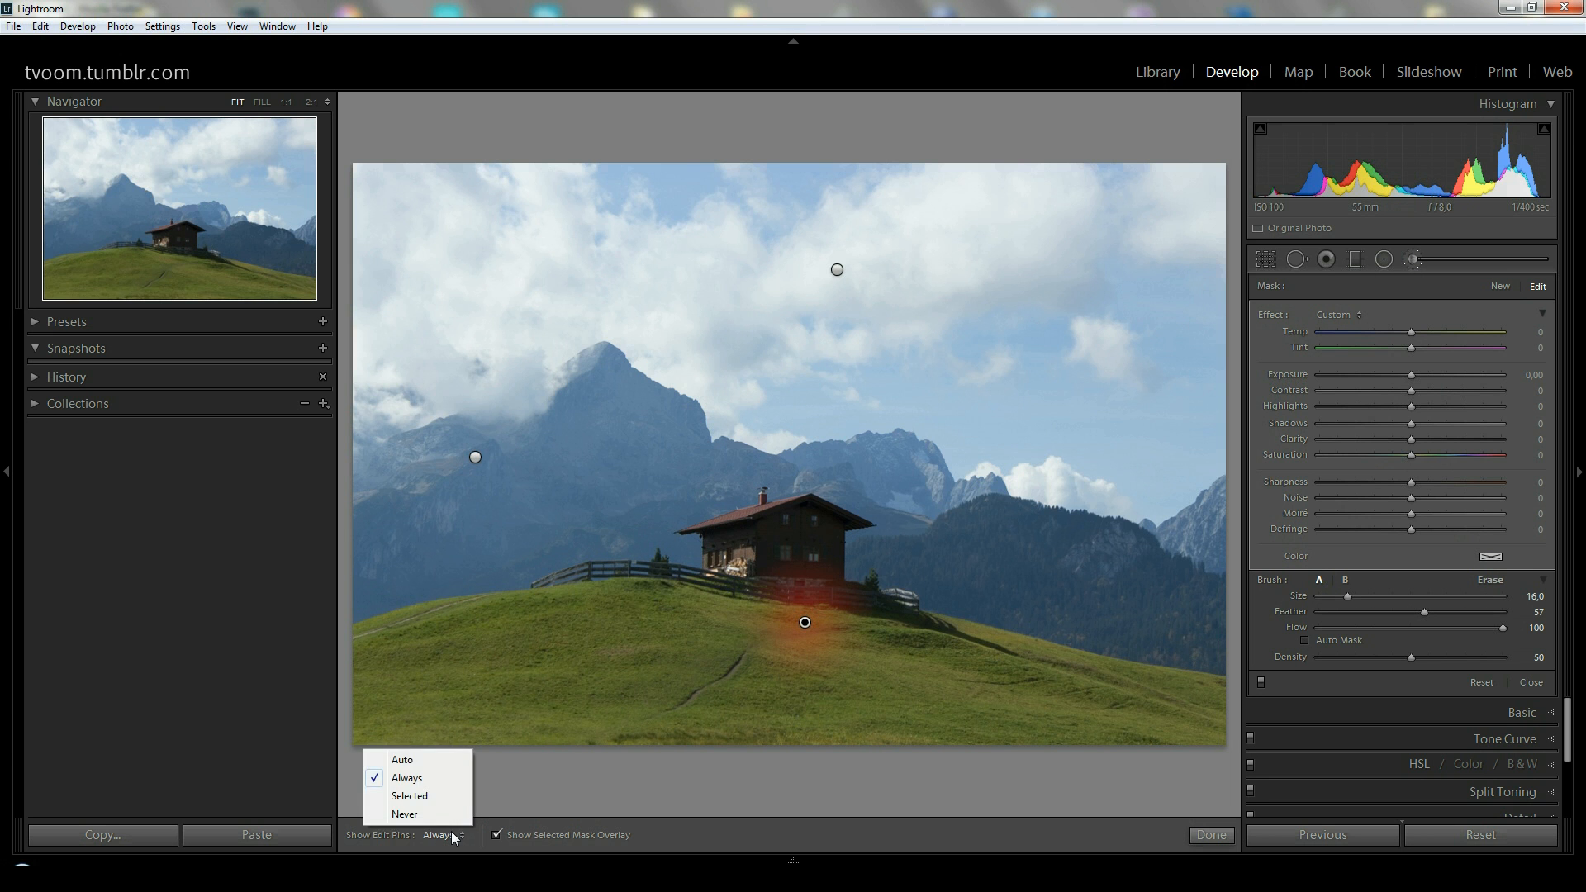
pyautogui.click(425, 814)
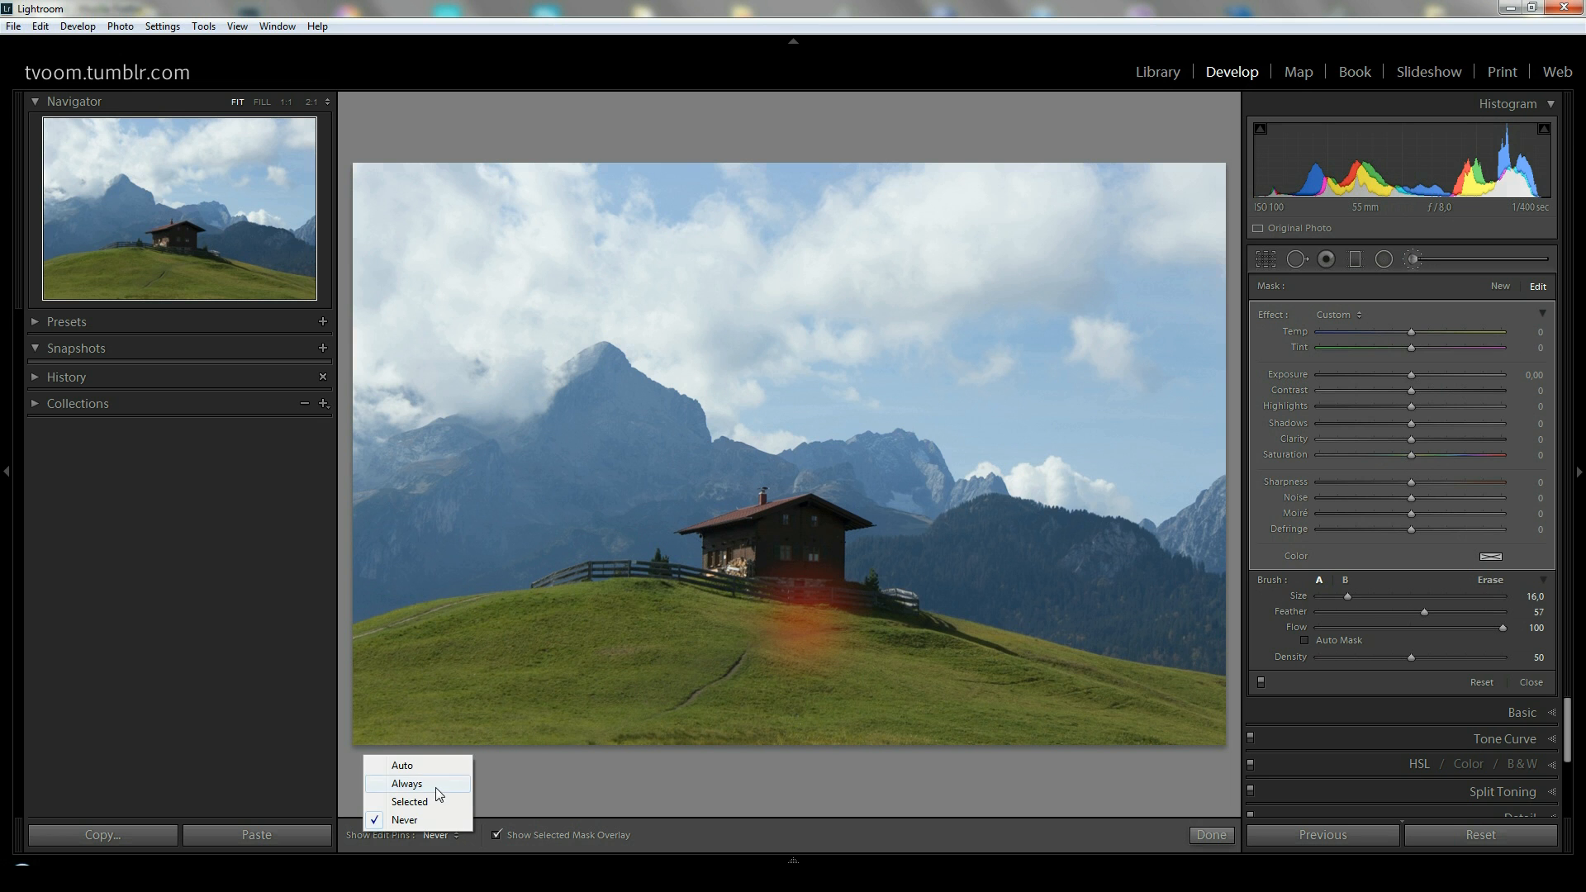
pyautogui.click(434, 785)
pyautogui.click(435, 834)
pyautogui.click(433, 763)
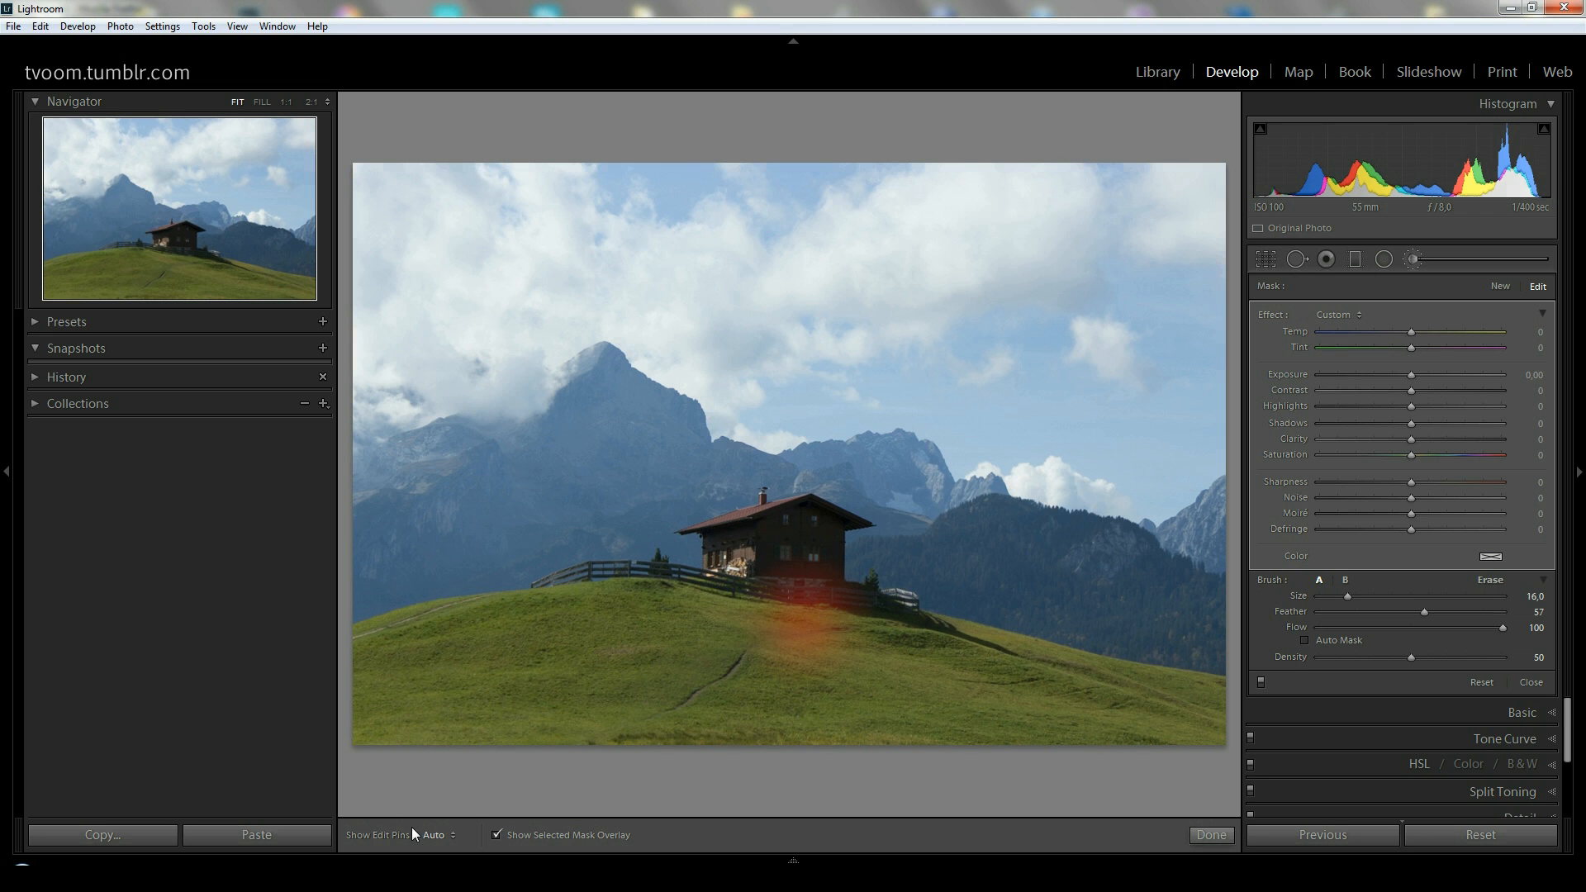
pyautogui.click(431, 835)
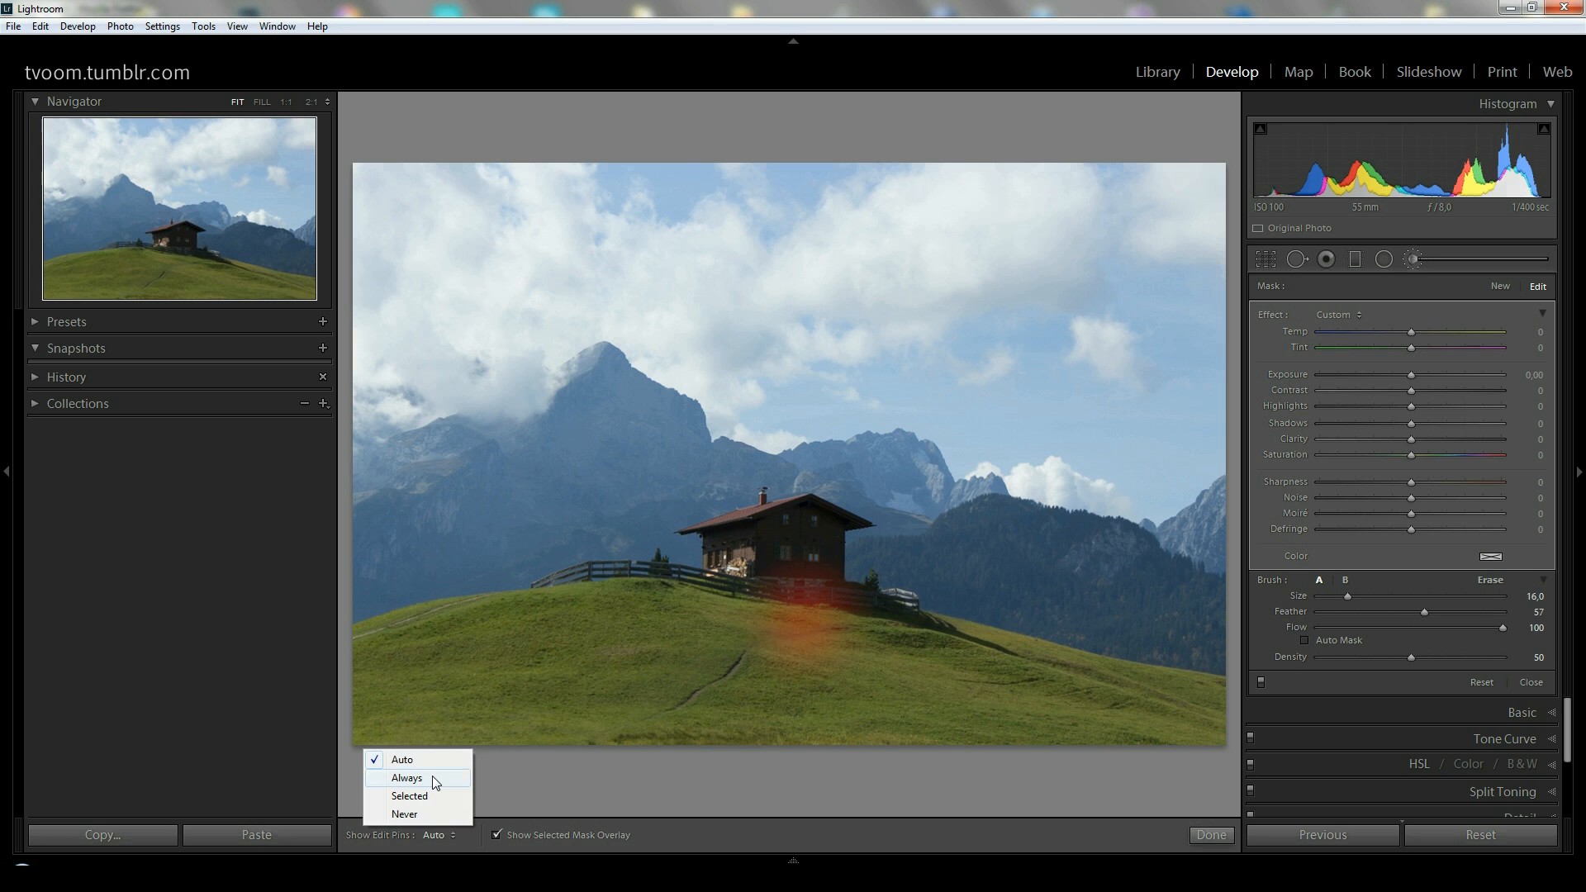
pyautogui.click(432, 775)
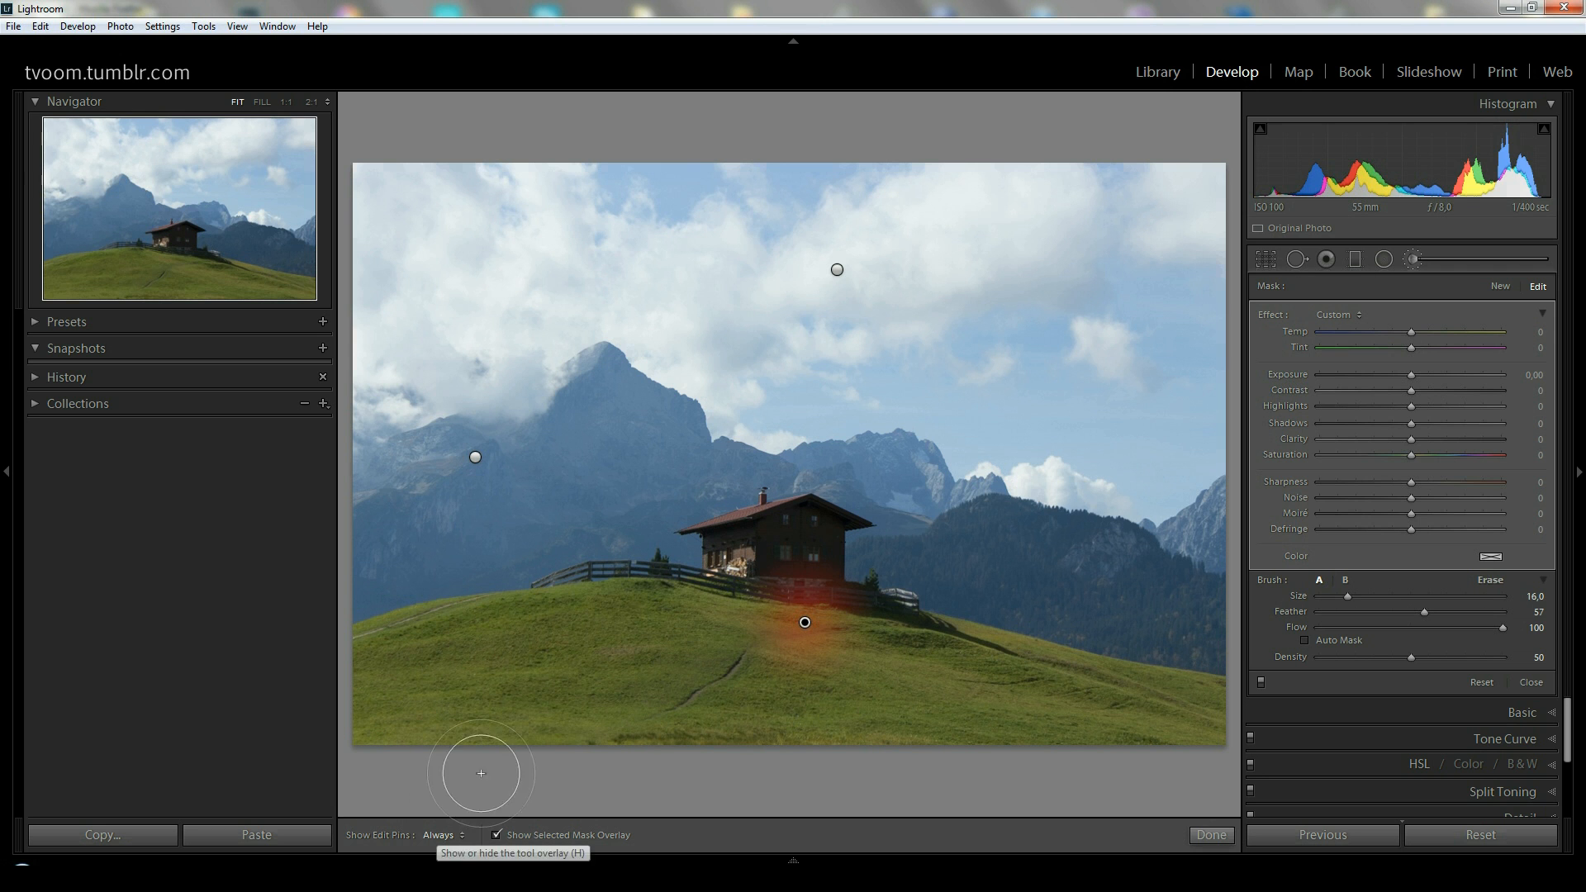
# Close and reopen the Adjustment Brush, and set Show Edit Pins to Selected, toggling the pin display
pyautogui.click(1211, 835)
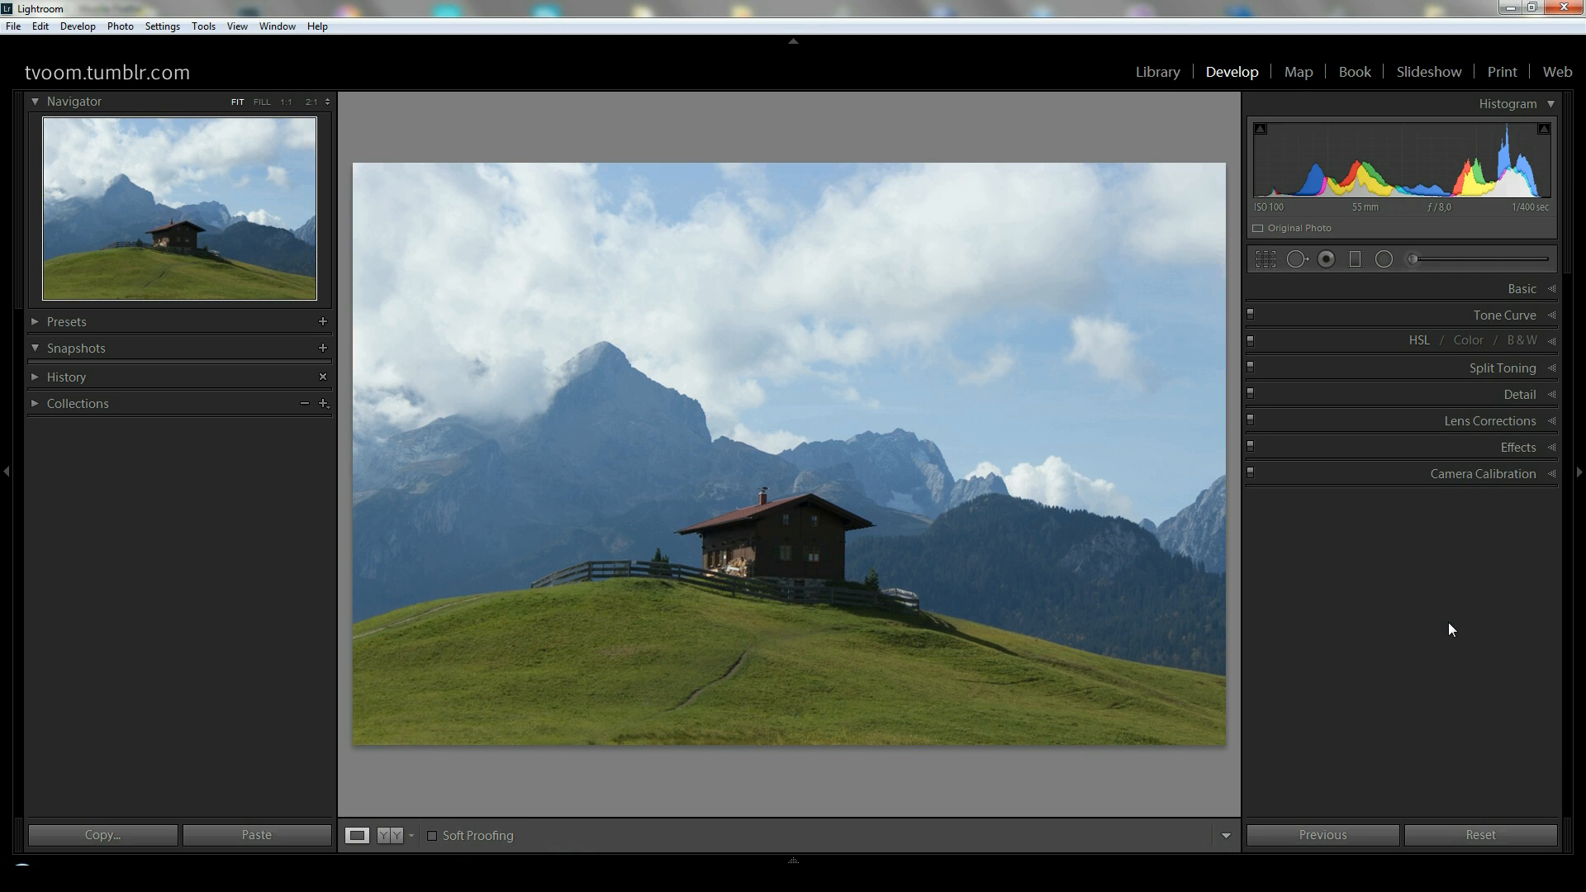
pyautogui.click(1410, 270)
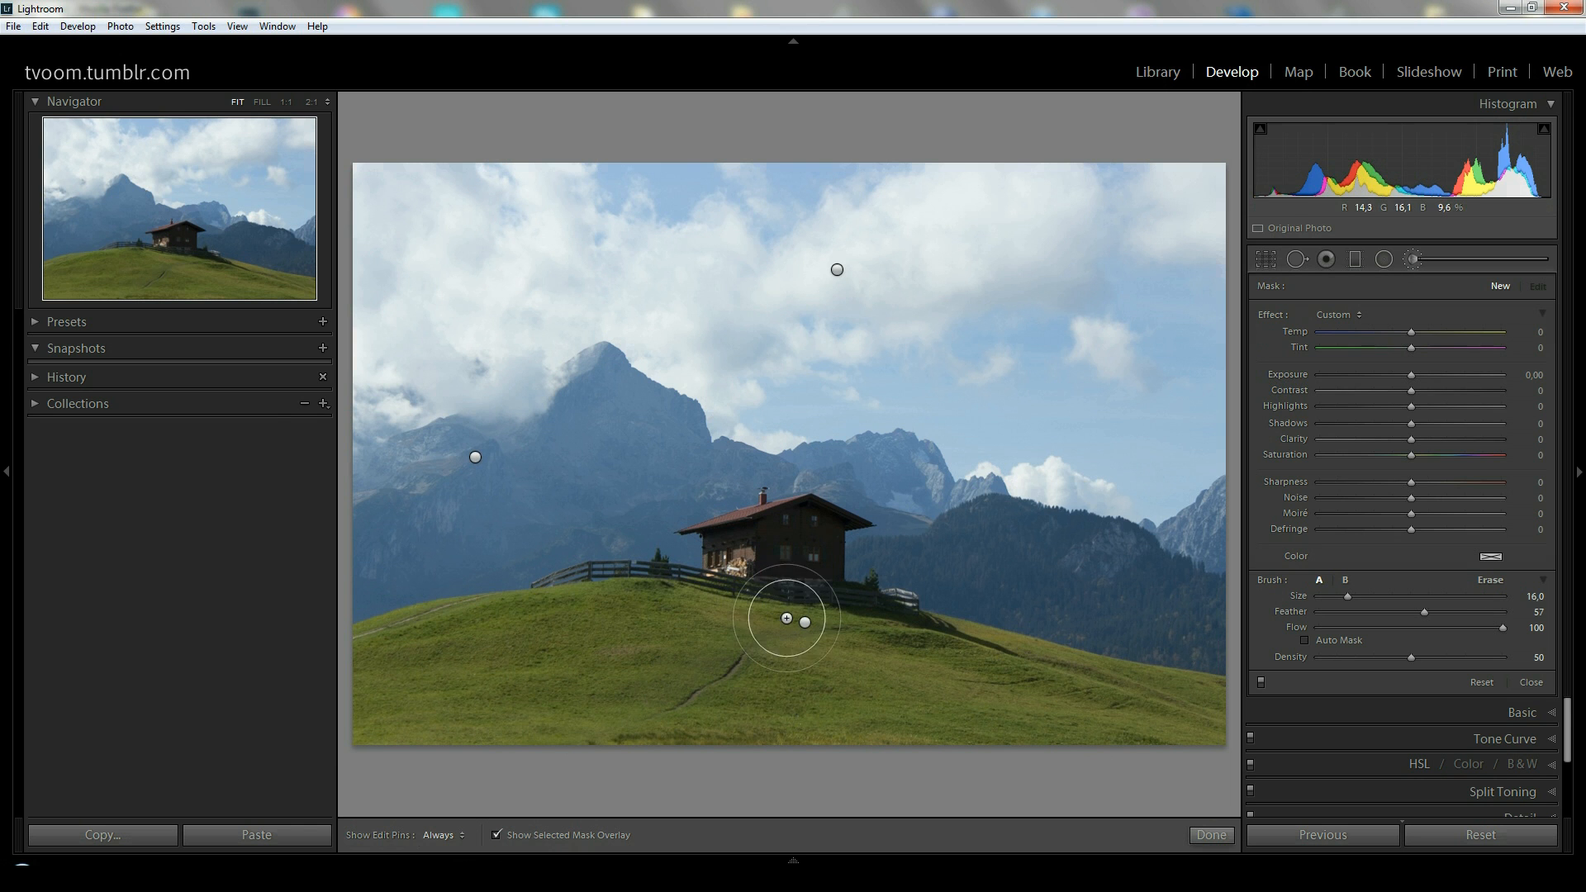
pyautogui.click(454, 843)
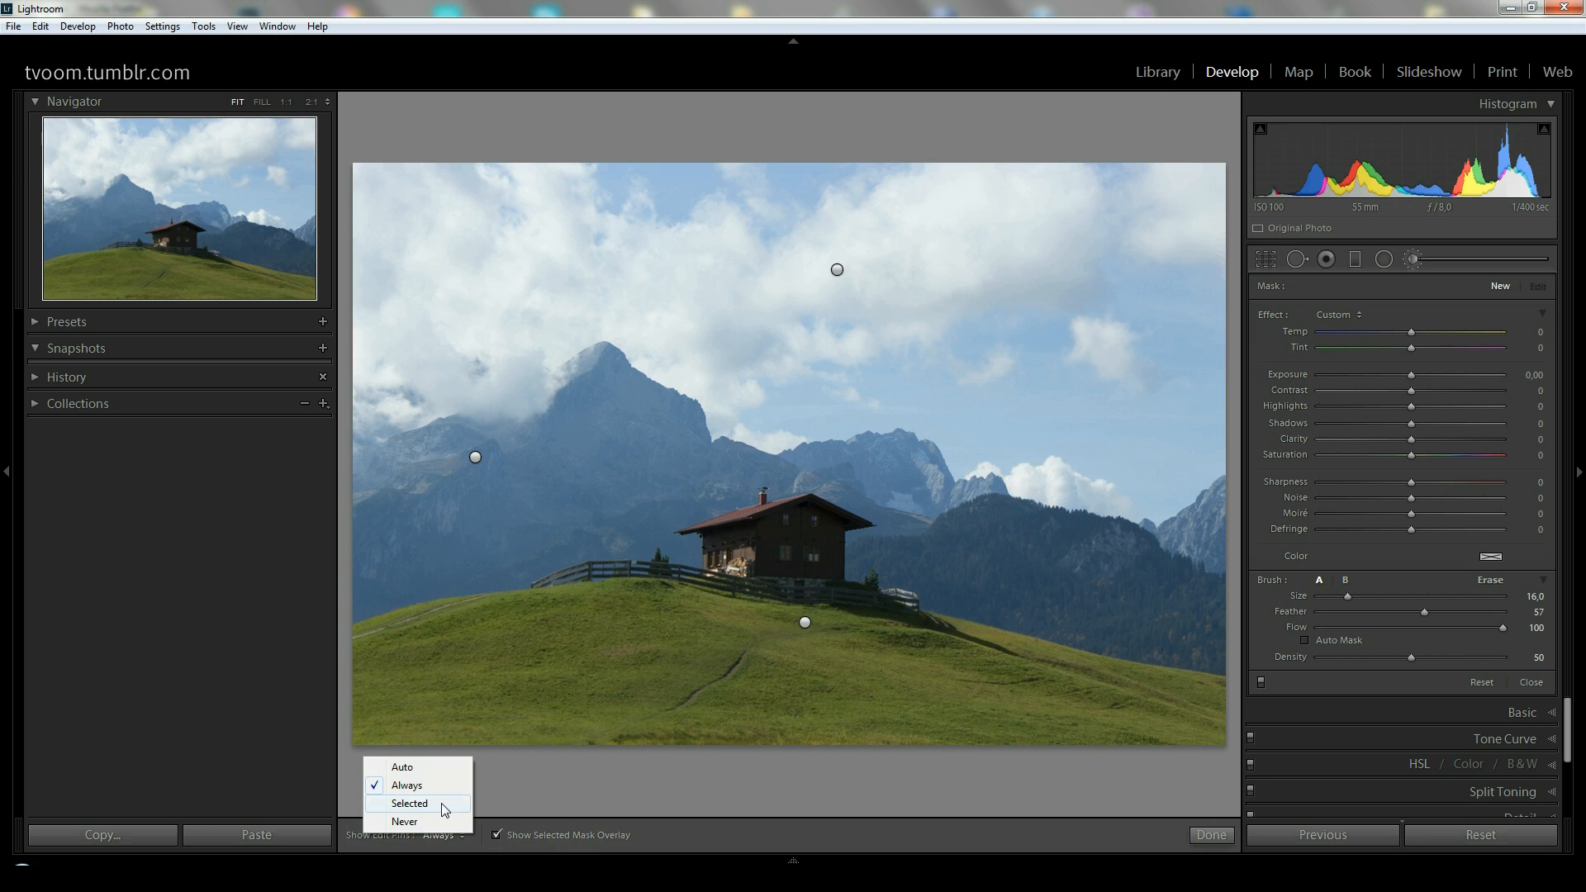
pyautogui.click(444, 809)
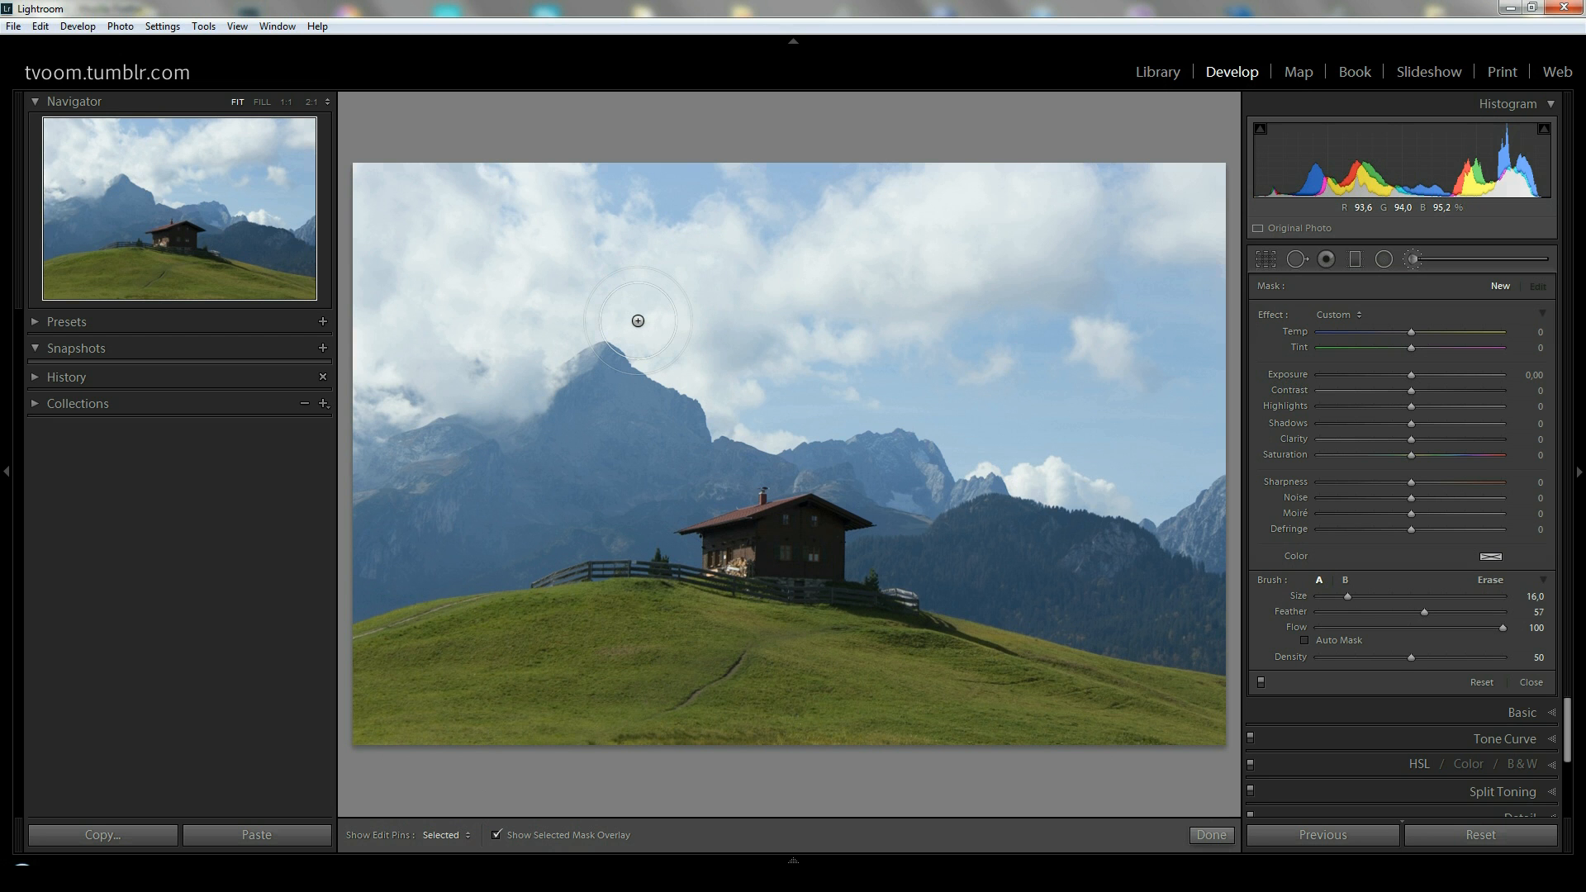
pyautogui.press('h')
pyautogui.press('h')
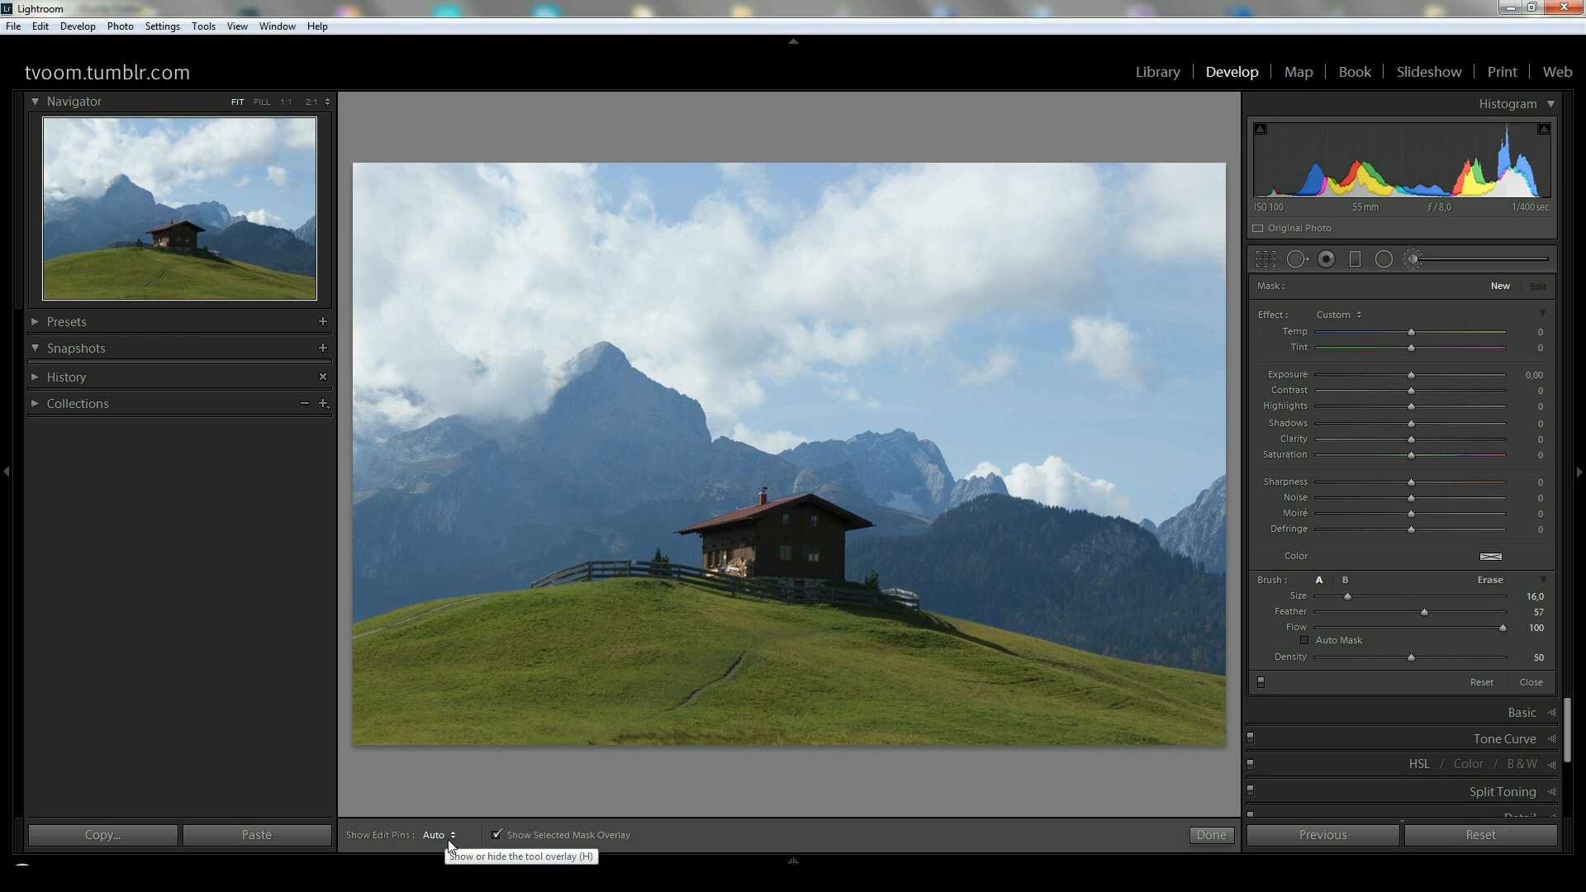
# Select the cloud mask and set Show Edit Pins to Selected so that only its pin is displayed
pyautogui.click(837, 273)
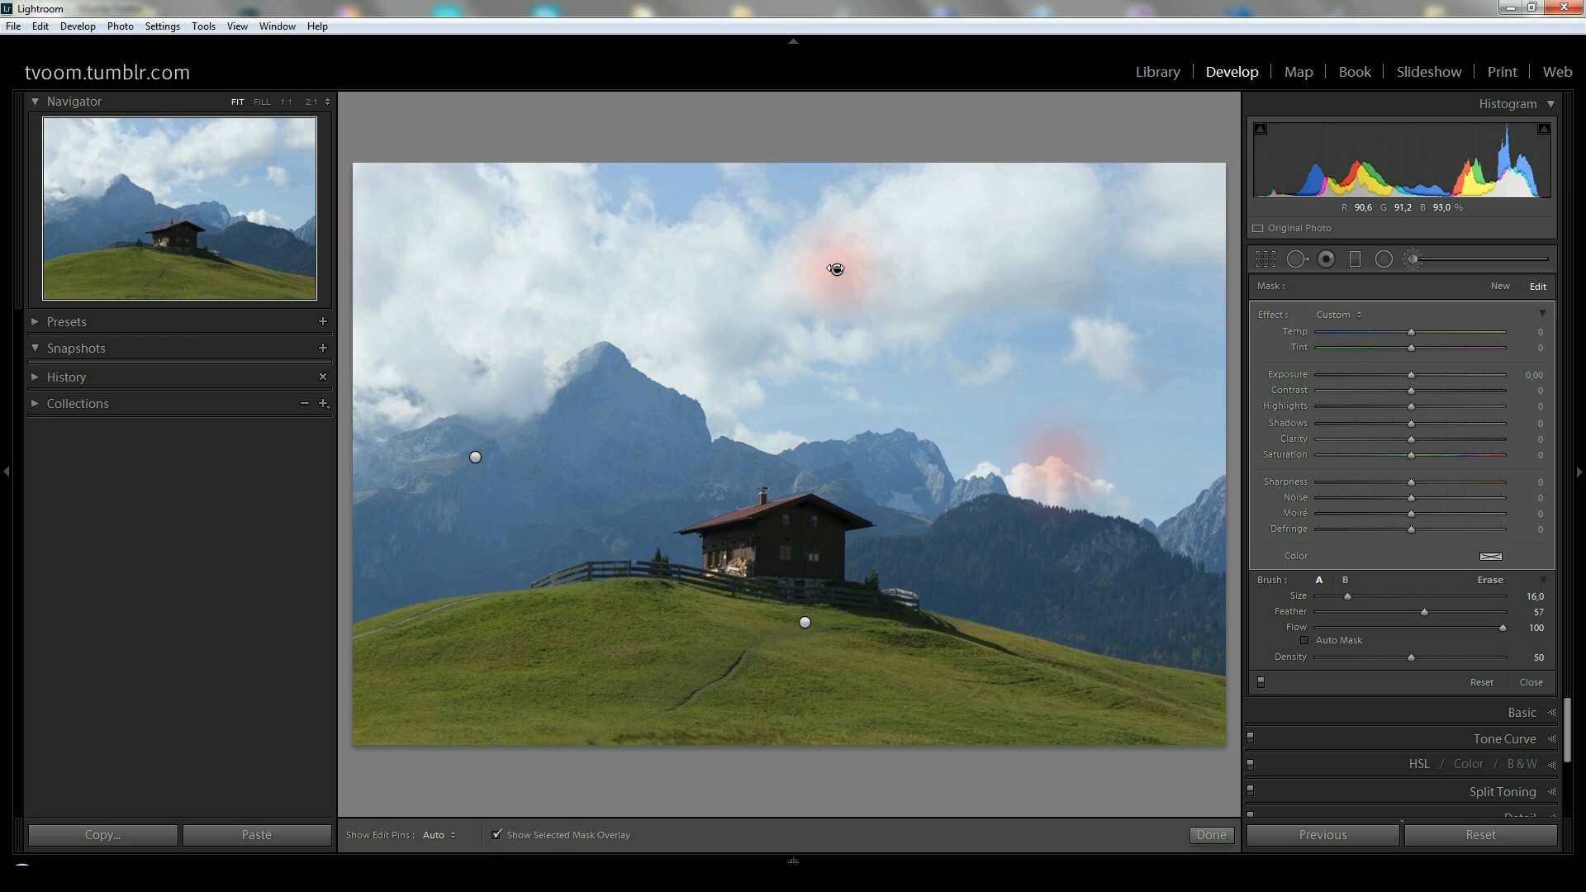
pyautogui.click(438, 835)
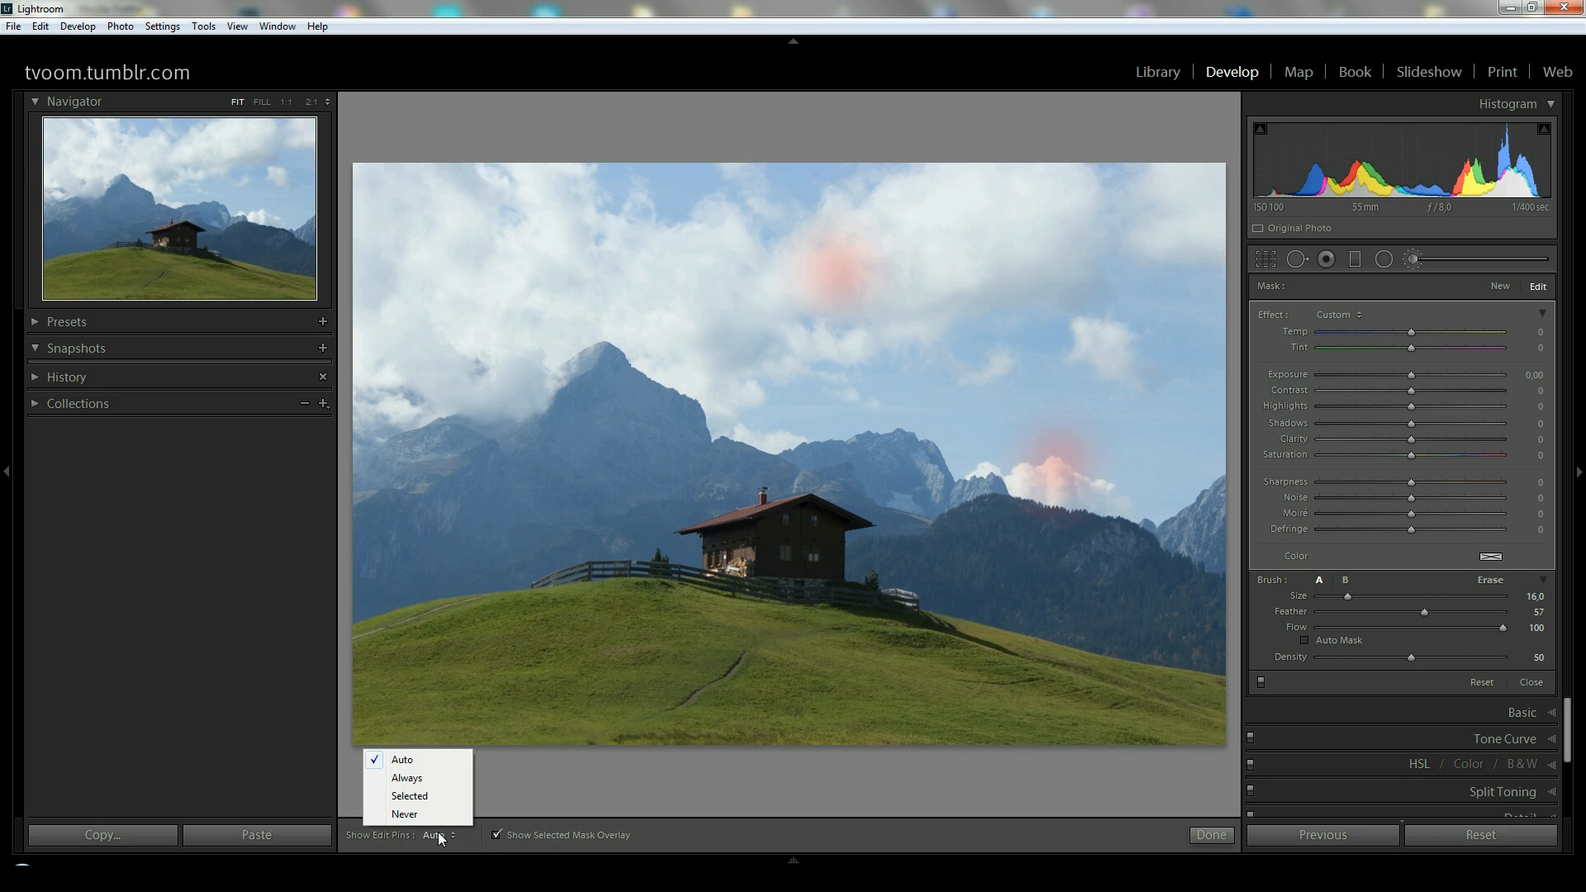
pyautogui.click(411, 796)
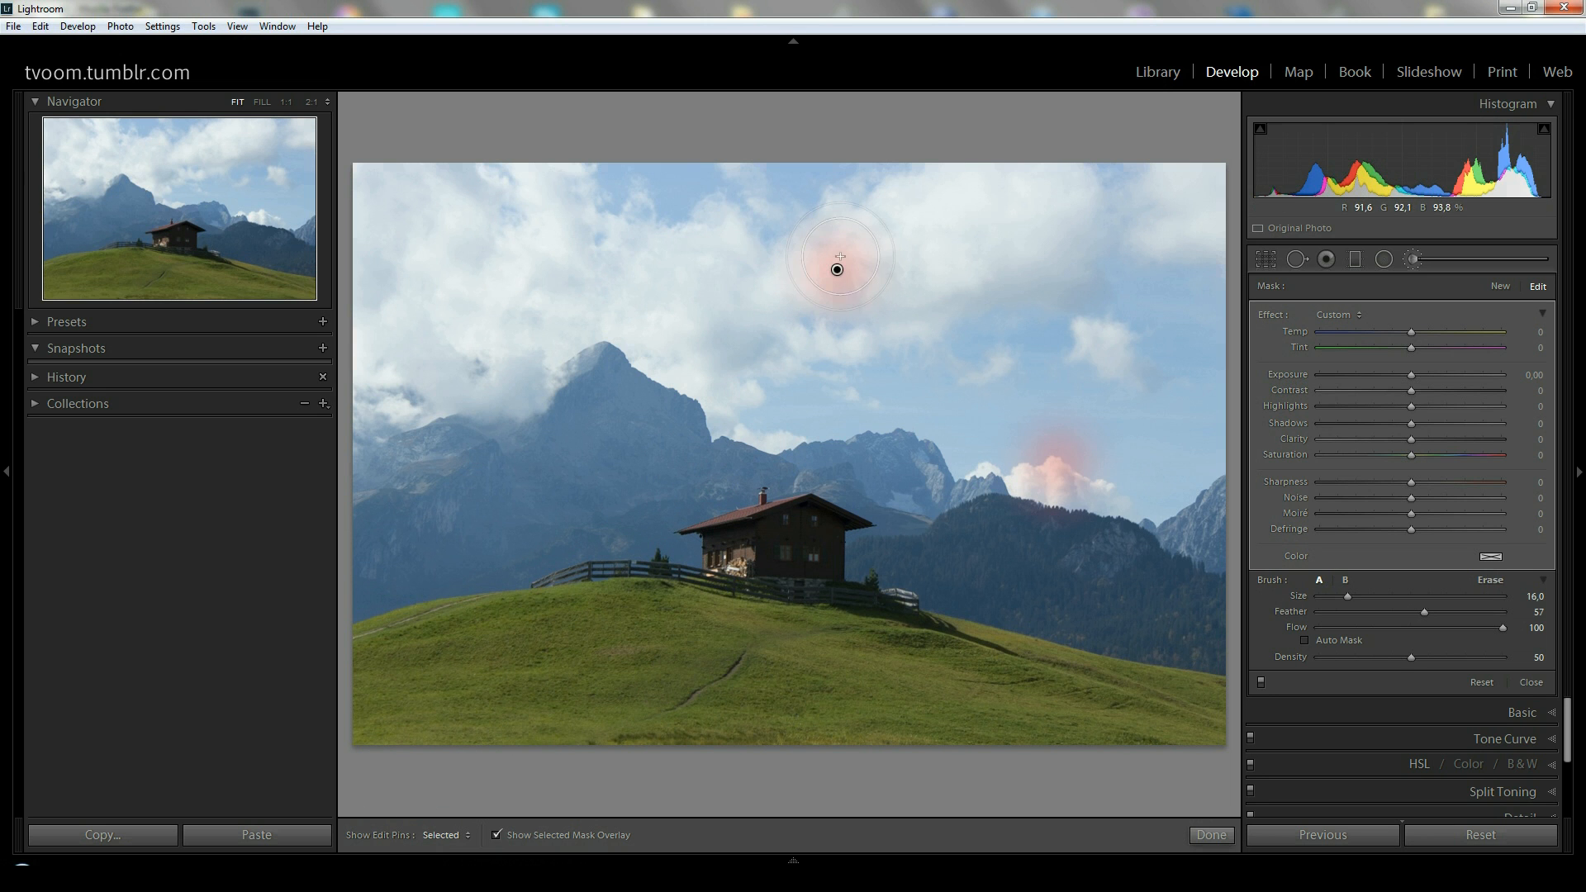